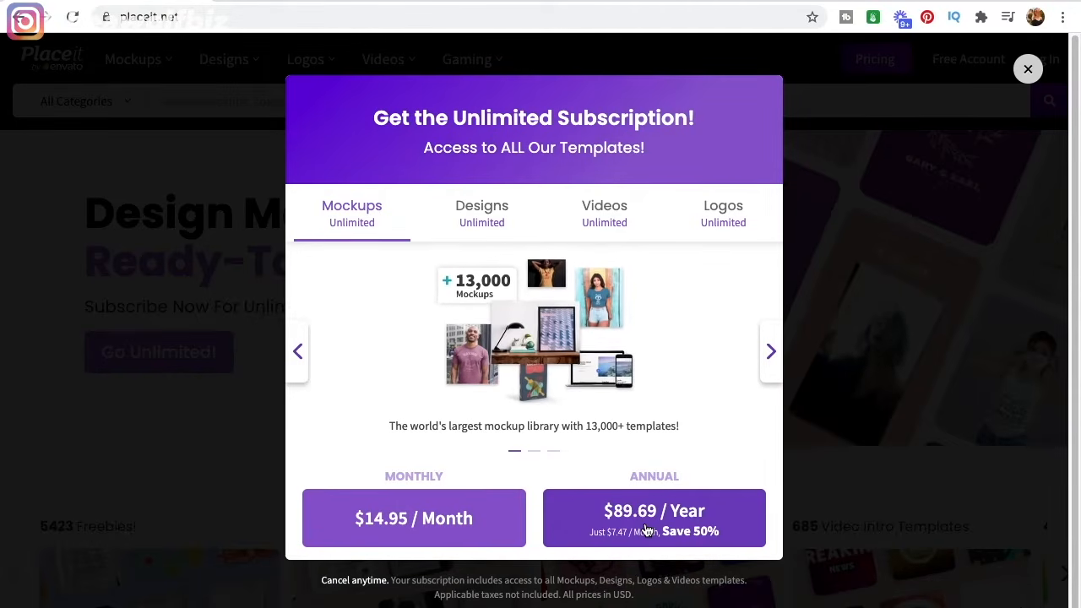
Dismiss the unlimited subscription offer and open the Freebies template collection.
left_click(1029, 71)
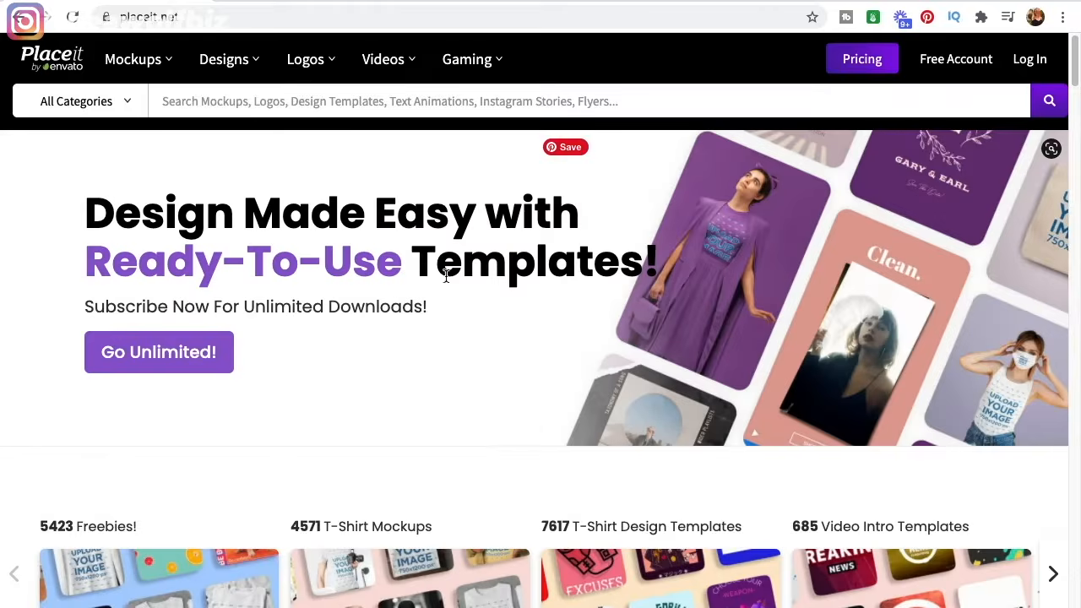
scroll(413, 340, "down", 1)
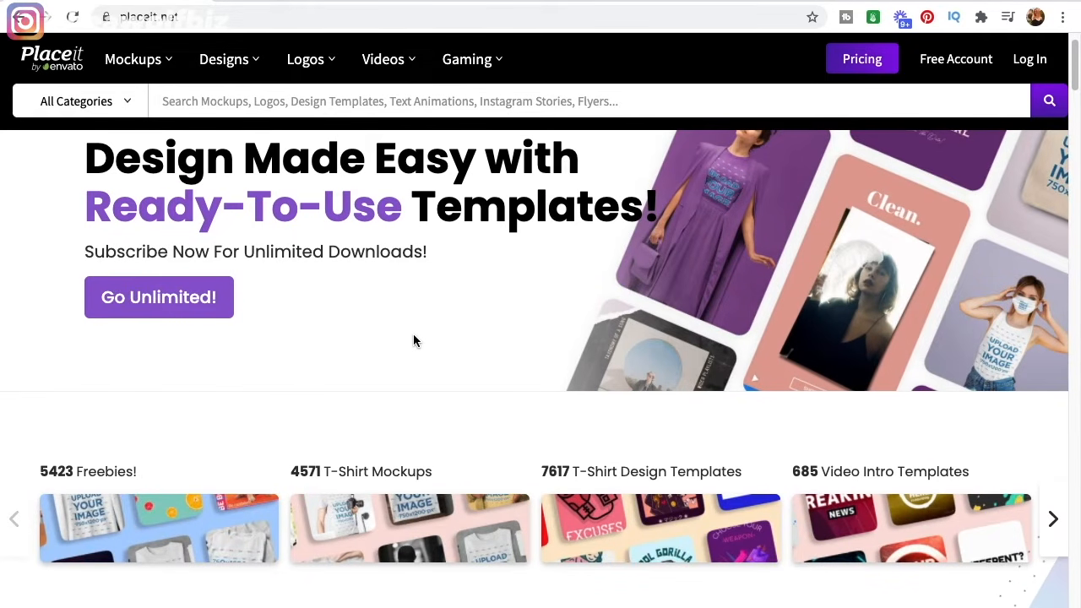
left_click(138, 514)
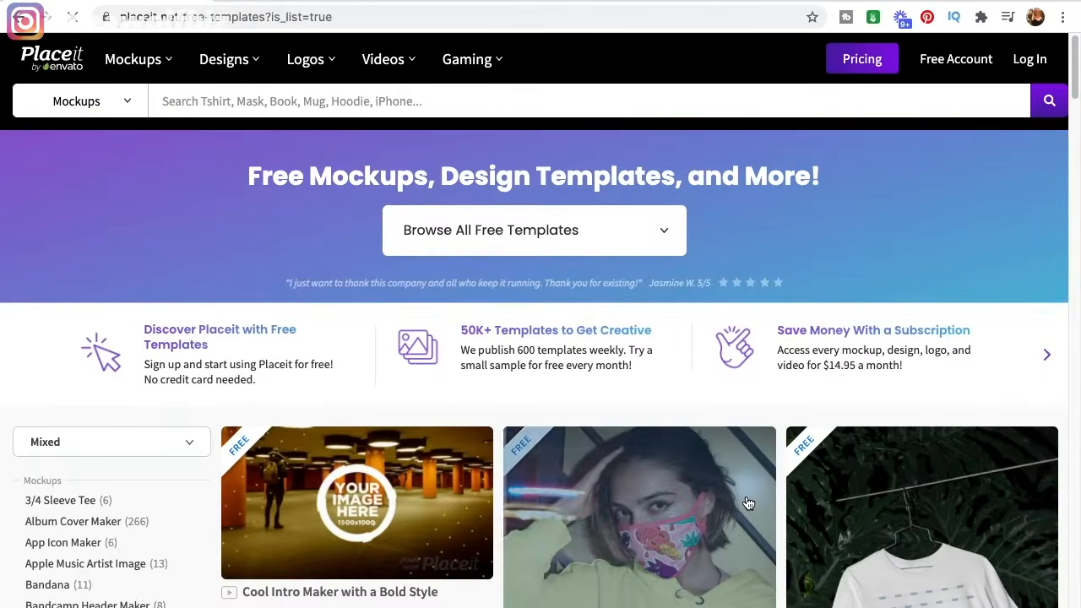
Look through the first page of free mockups and design templates, then return to its beginning.
scroll(749, 503, "down", 1)
scroll(749, 503, "down", 7)
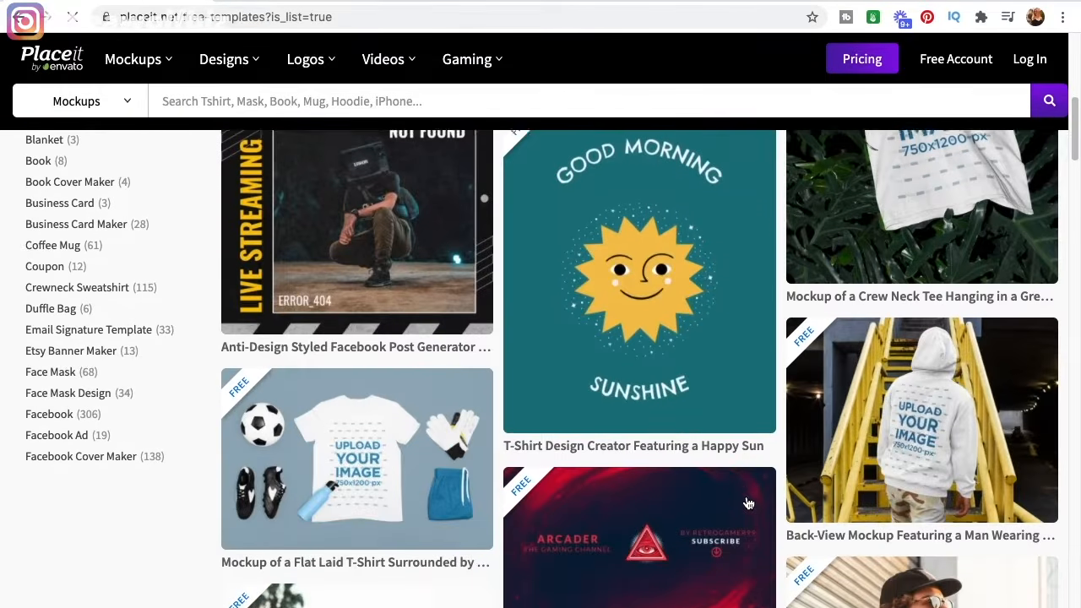
scroll(748, 503, "down", 6)
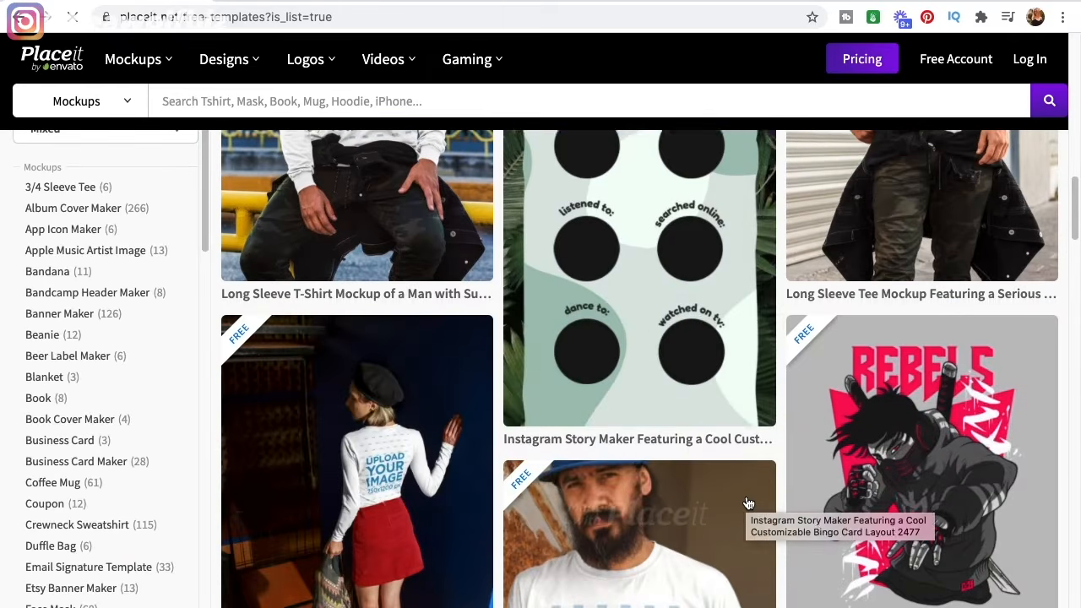
scroll(749, 503, "down", 6)
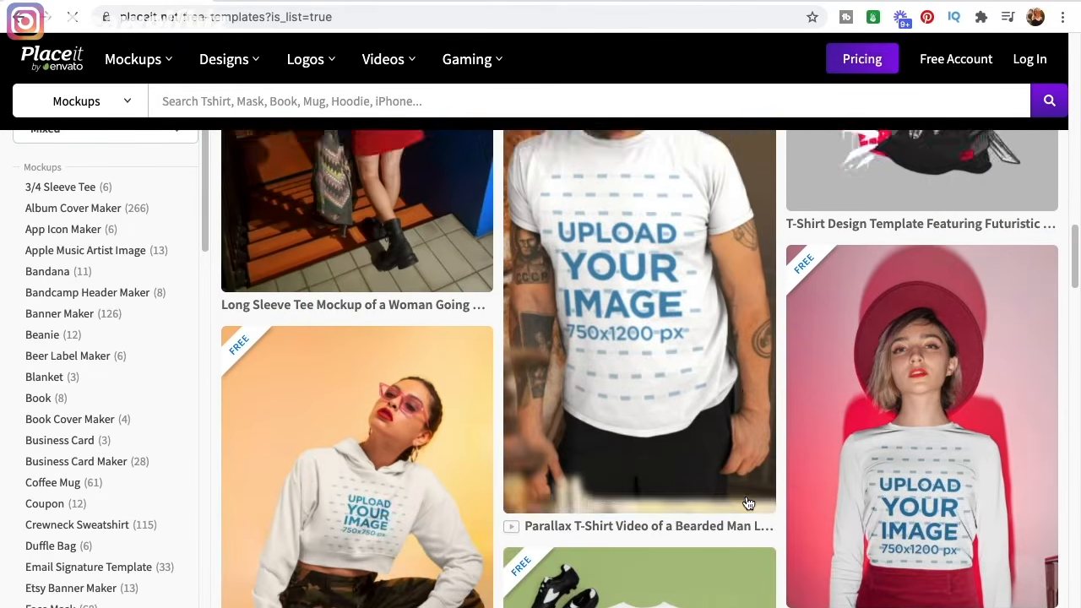
scroll(749, 503, "down", 5)
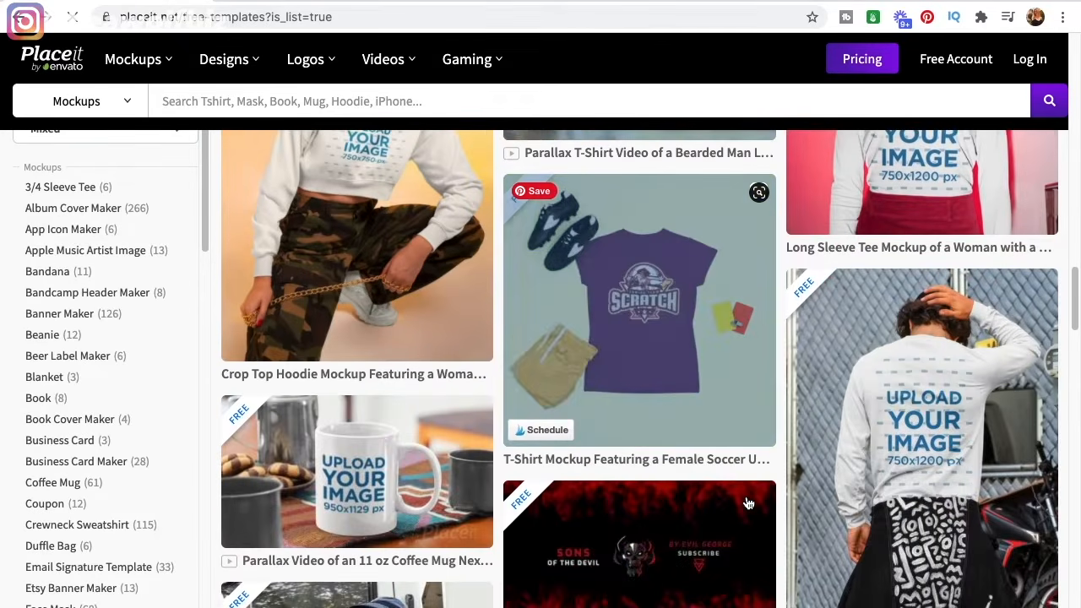
scroll(749, 503, "down", 8)
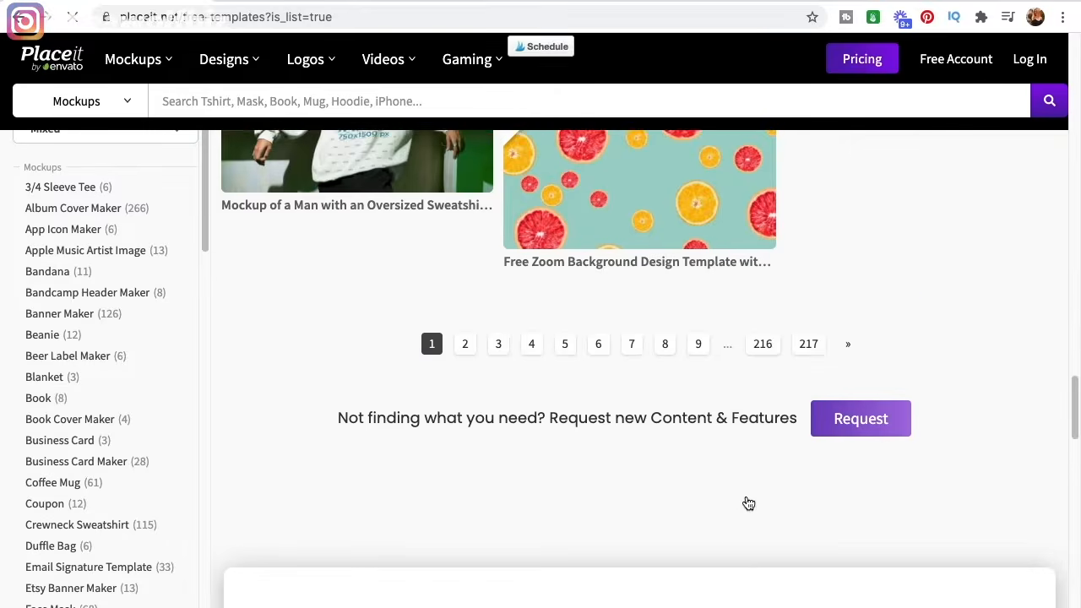
scroll(785, 307, "up", 5)
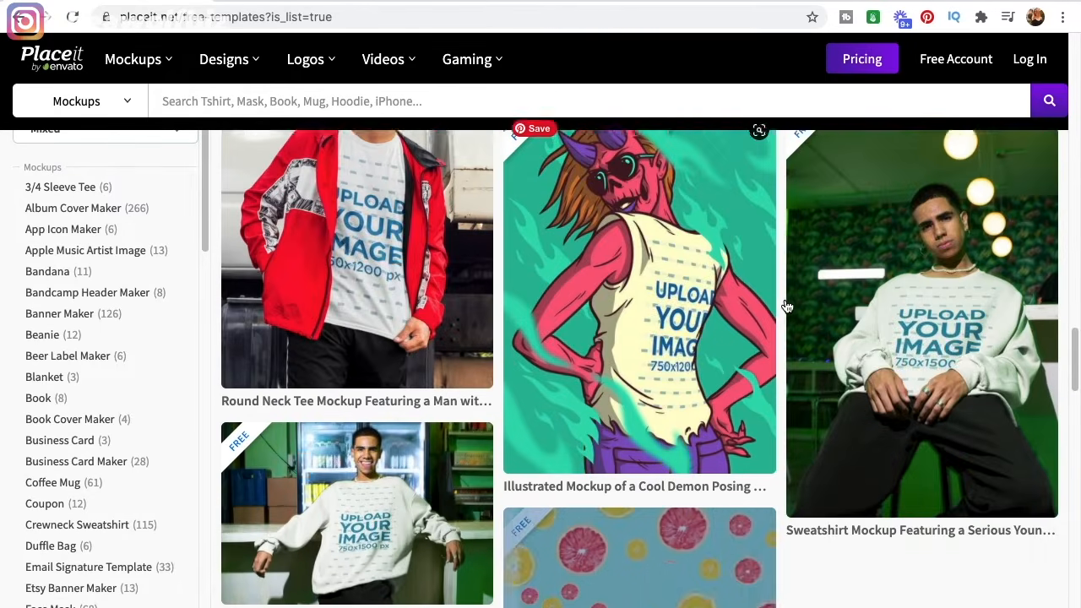
scroll(785, 307, "up", 10)
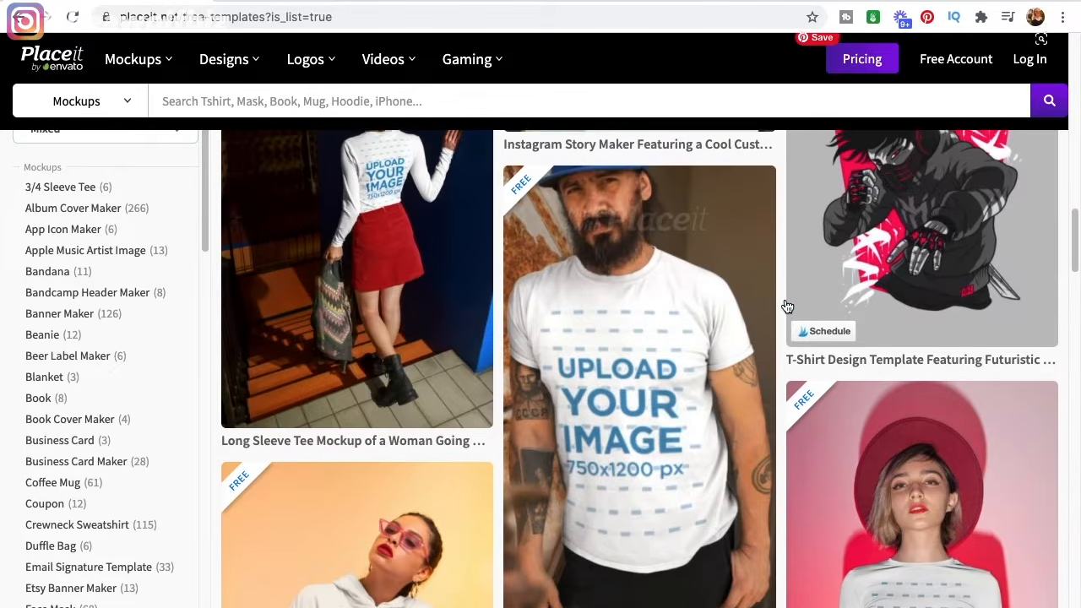
scroll(785, 307, "up", 15)
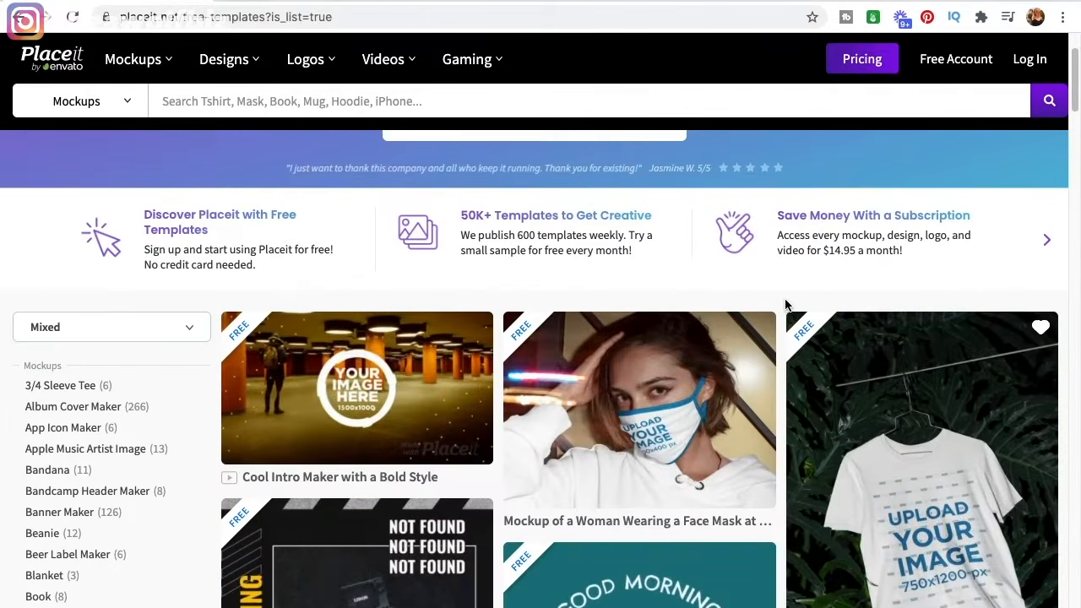
scroll(784, 305, "up", 3)
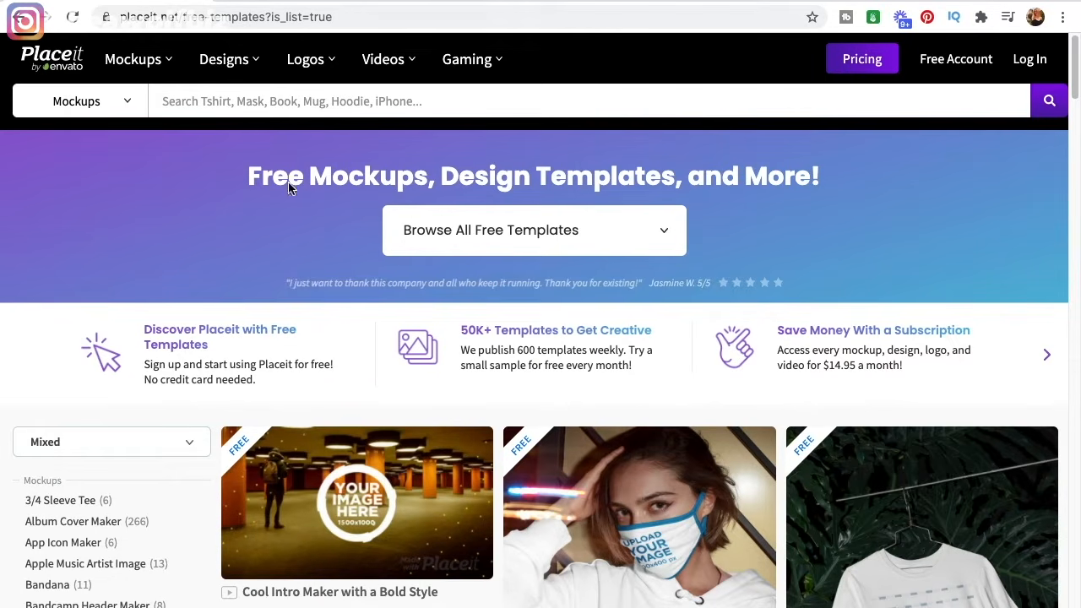
Open the T-Shirts mockup category and filter the mockups by the Woman gender.
mouse_move(160, 71)
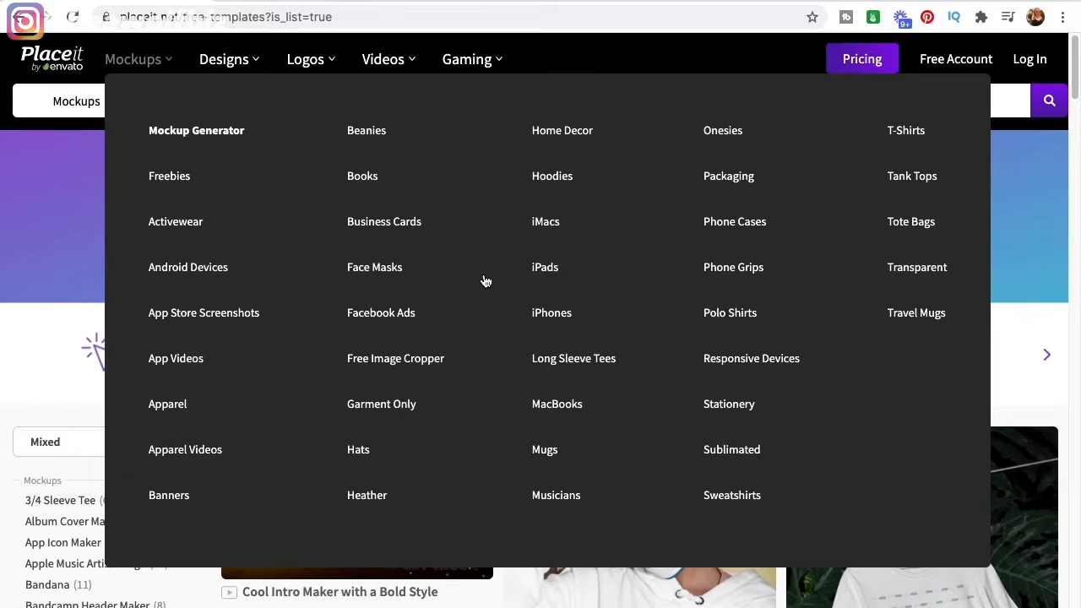
left_click(898, 145)
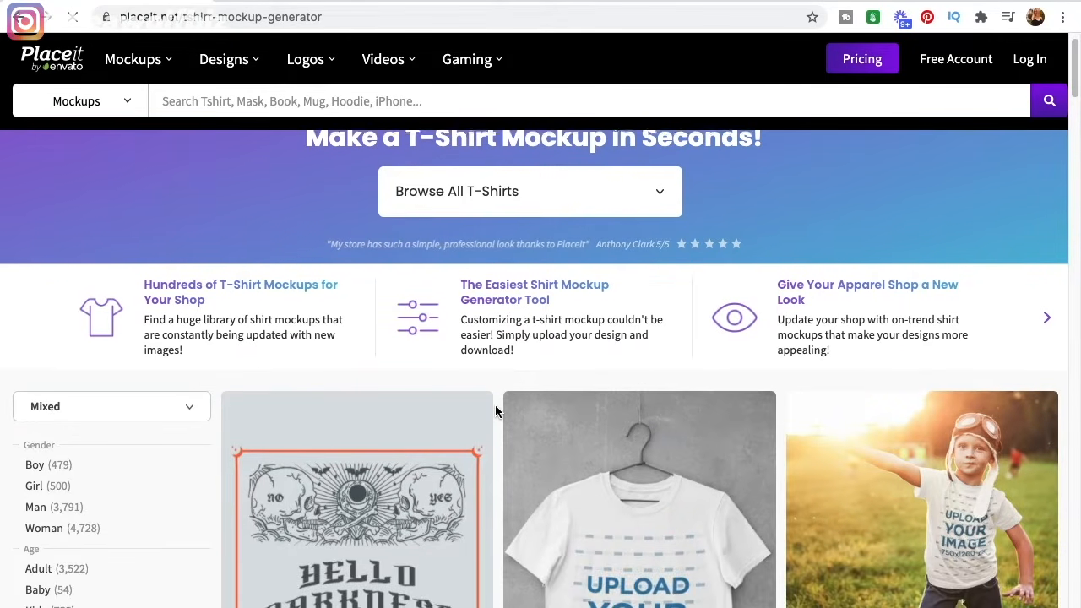
scroll(496, 408, "down", 3)
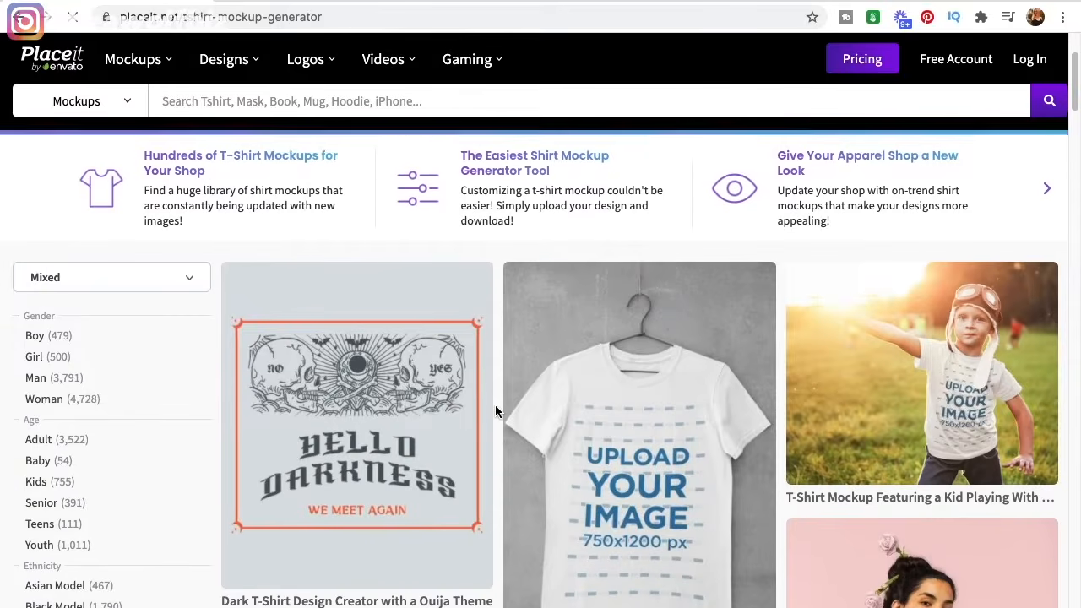
scroll(495, 405, "down", 1)
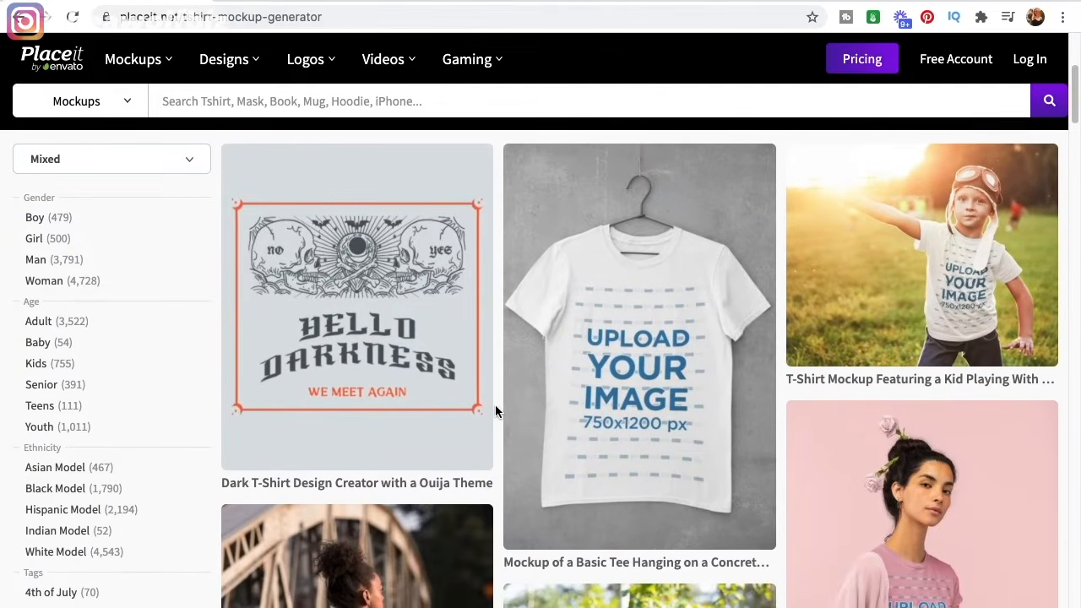
scroll(71, 386, "down", 2)
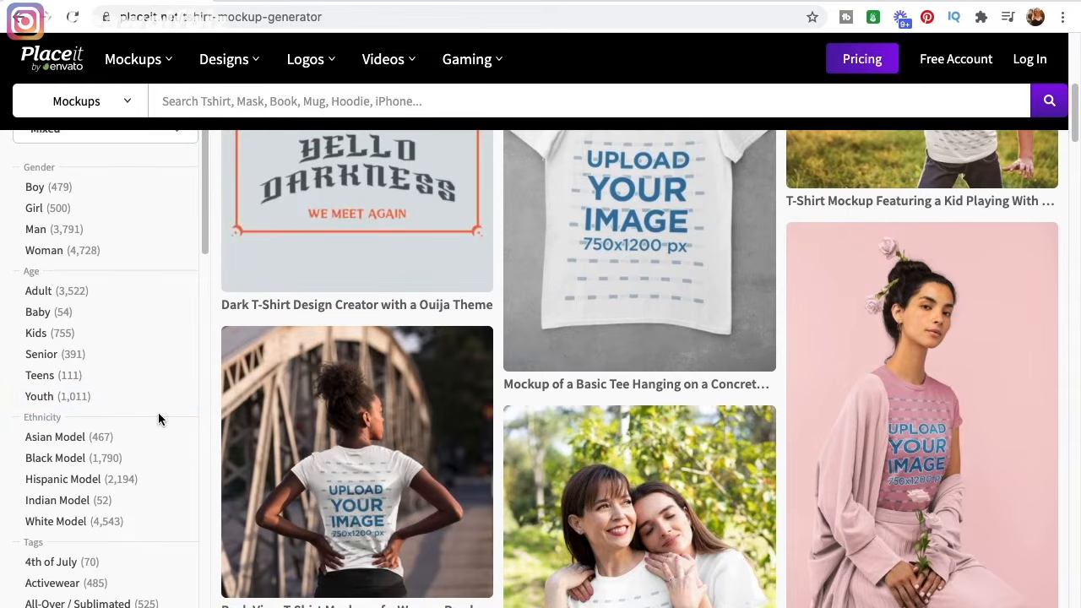
scroll(158, 414, "down", 2)
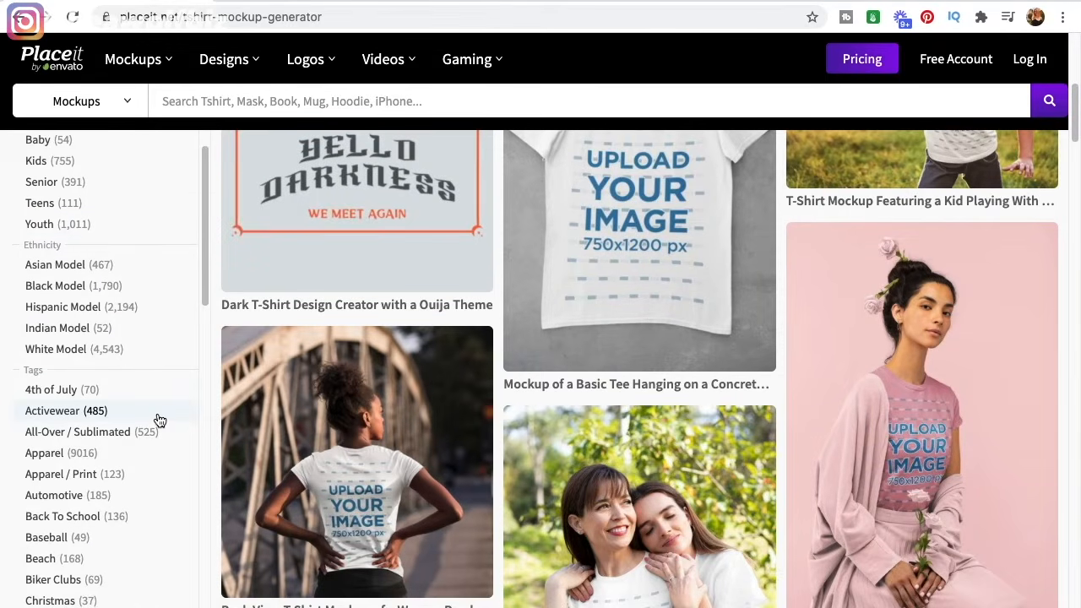
scroll(159, 420, "up", 2)
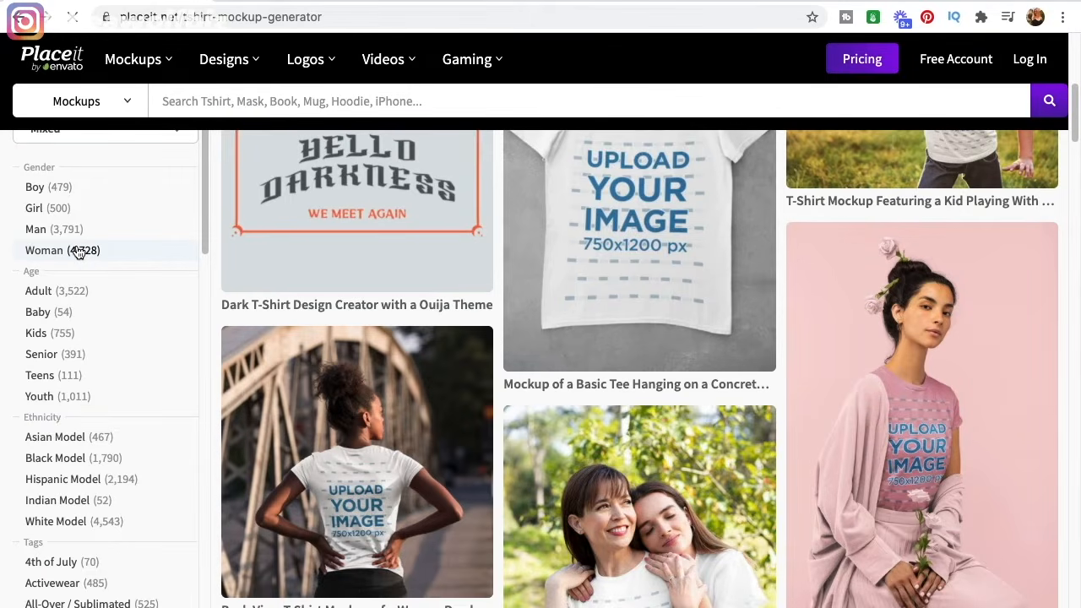
left_click(77, 251)
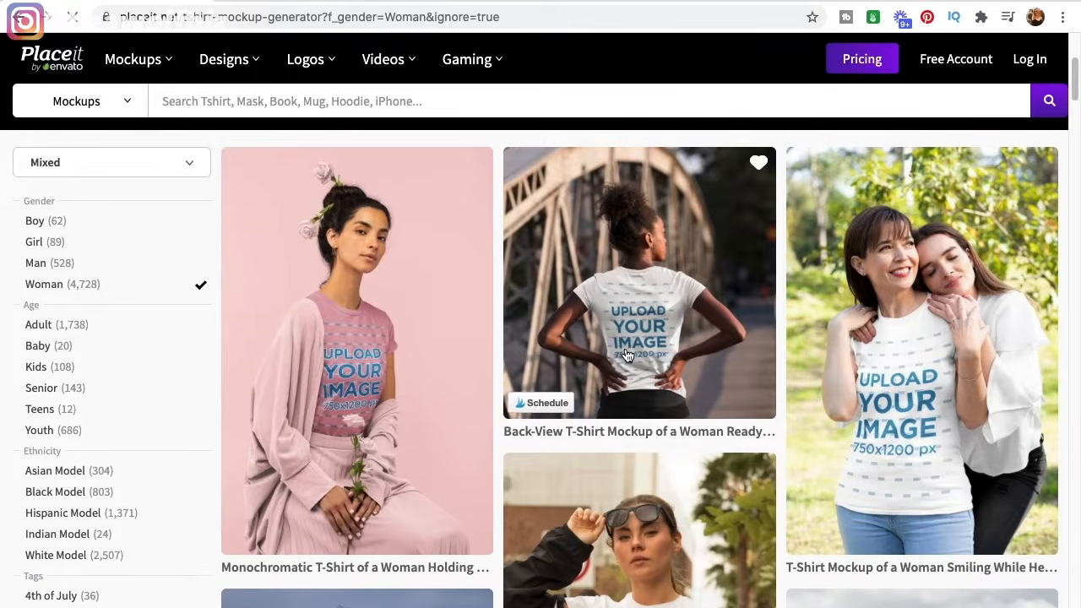
Examine the range of women's T-shirt mockups, including the ones marked as free.
scroll(627, 355, "down", 10)
scroll(627, 355, "down", 10)
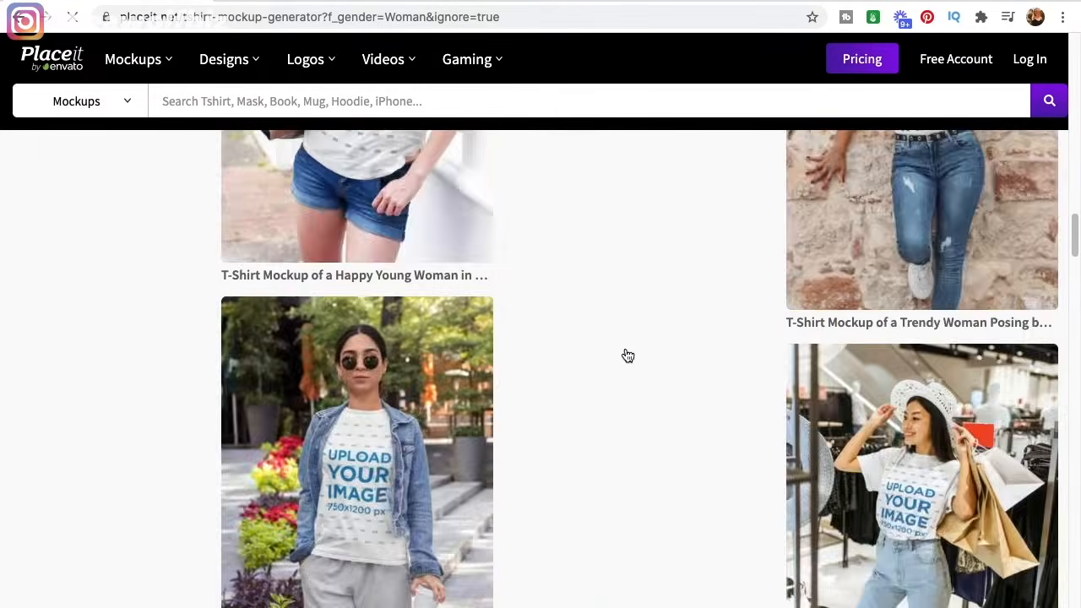
scroll(628, 354, "down", 15)
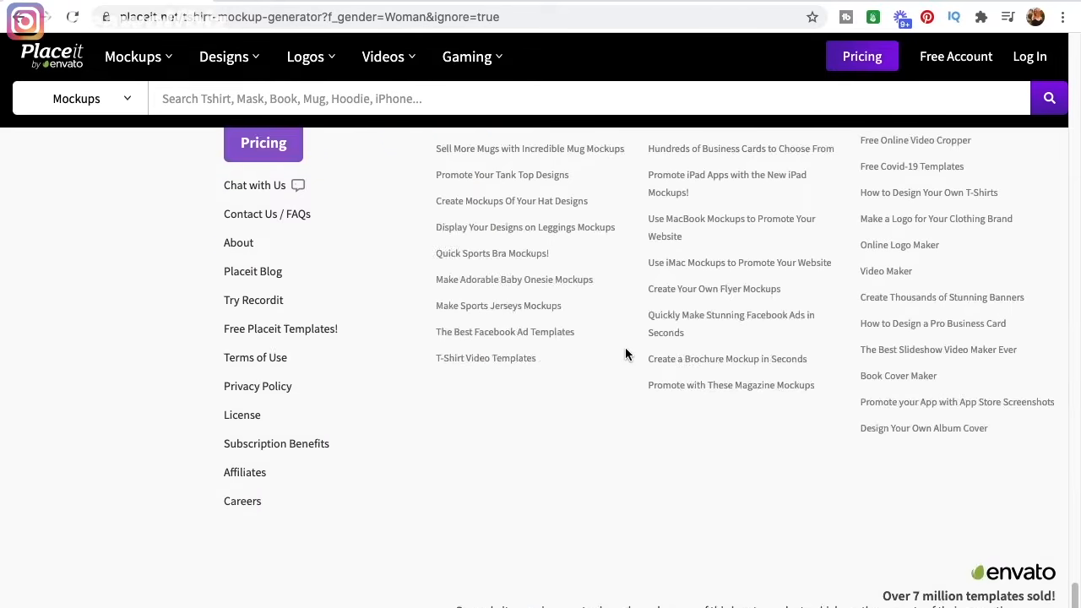
scroll(625, 355, "up", 20)
scroll(627, 355, "down", 1)
scroll(721, 374, "up", 5)
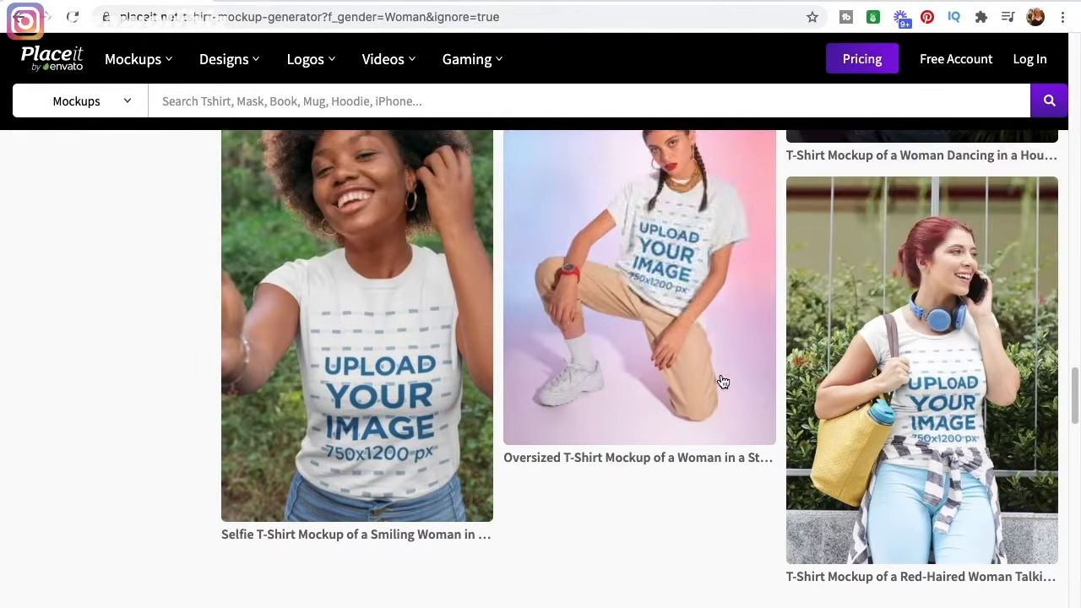
scroll(723, 382, "up", 1)
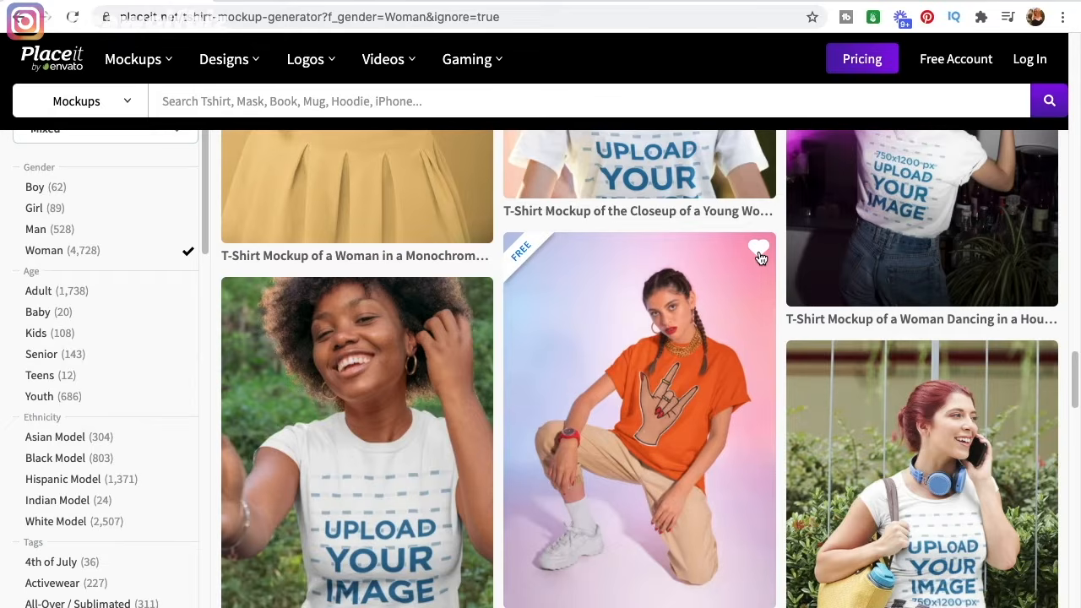
scroll(761, 258, "up", 10)
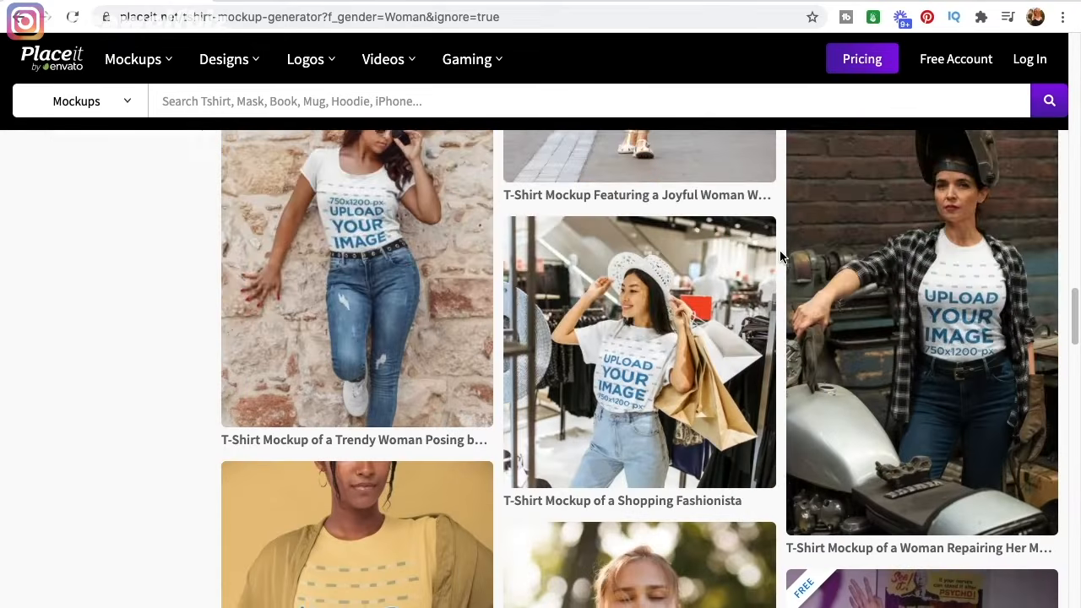
scroll(781, 254, "up", 1)
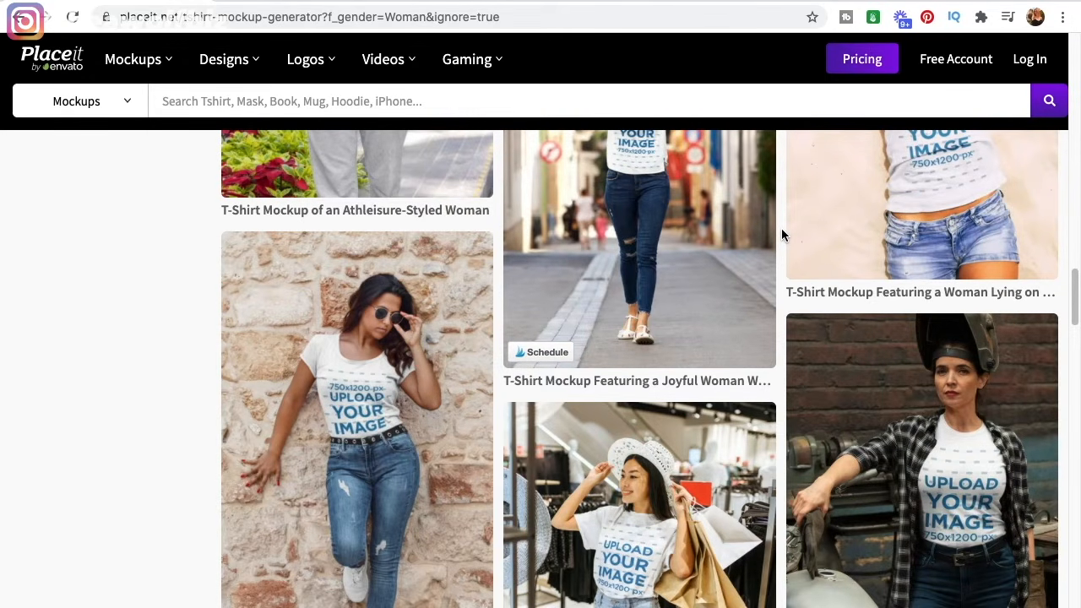
scroll(782, 230, "down", 6)
scroll(782, 228, "up", 1)
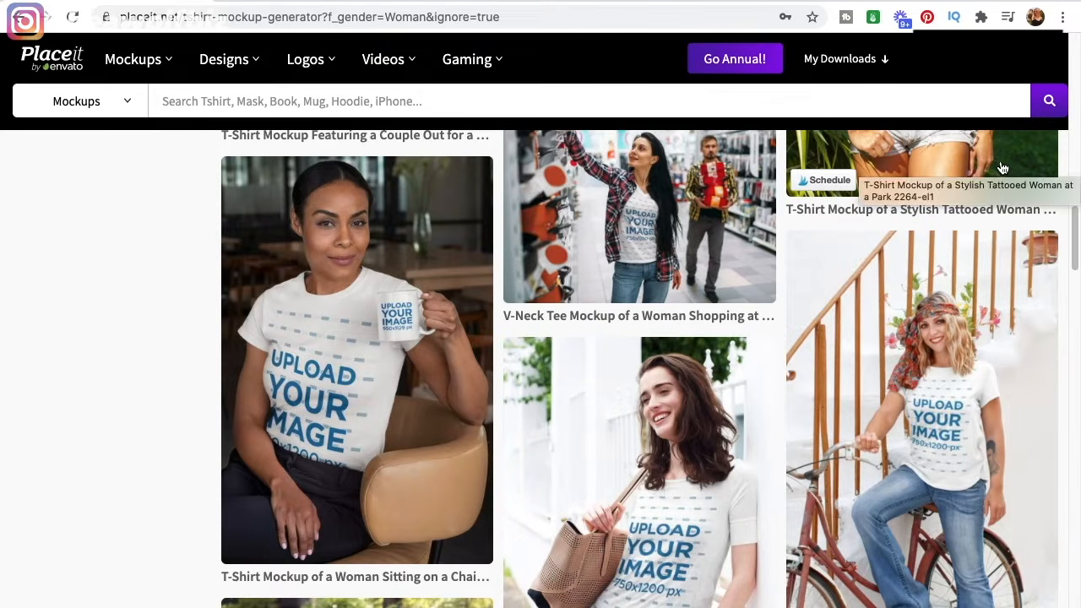
Find the "T-Shirt Mockup of a Shopping Fashionista" among the women's mockups and open it for editing.
mouse_move(1036, 76)
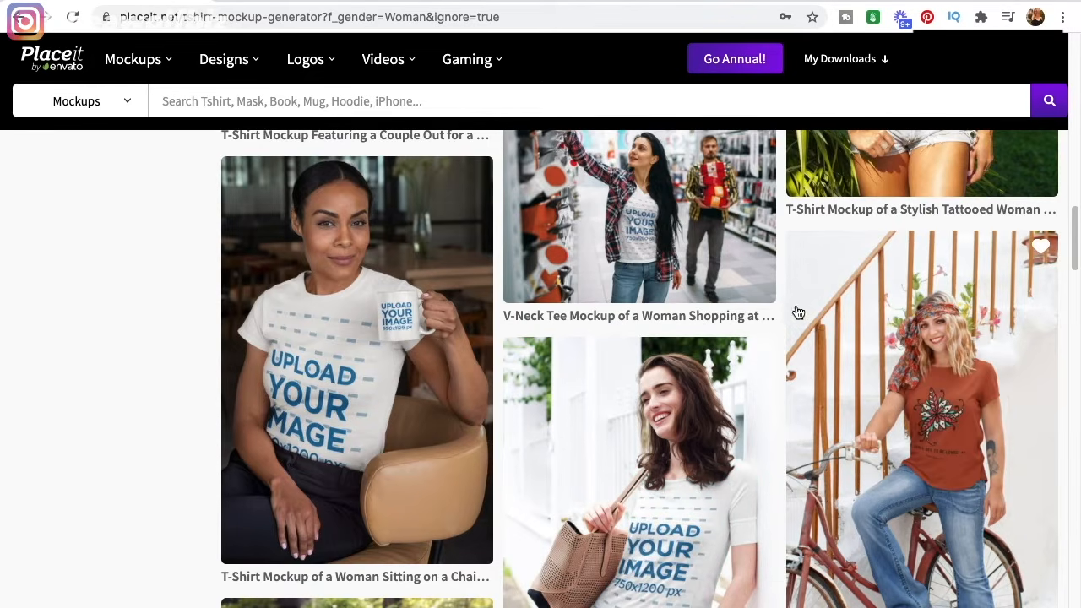
scroll(801, 310, "down", 3)
scroll(777, 362, "up", 1)
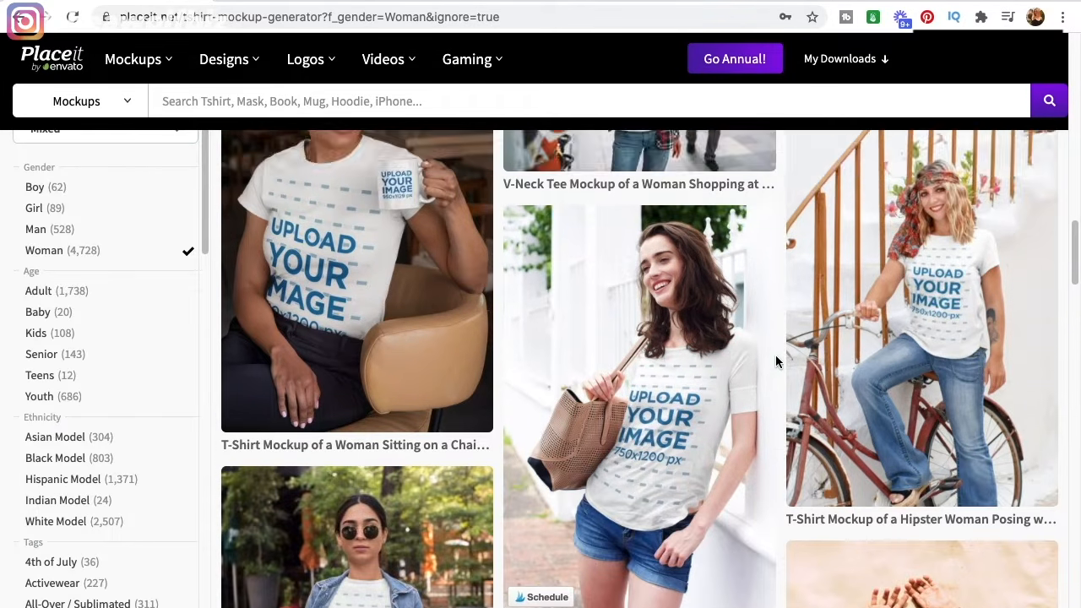
scroll(777, 361, "down", 6)
scroll(777, 362, "down", 5)
scroll(777, 362, "down", 2)
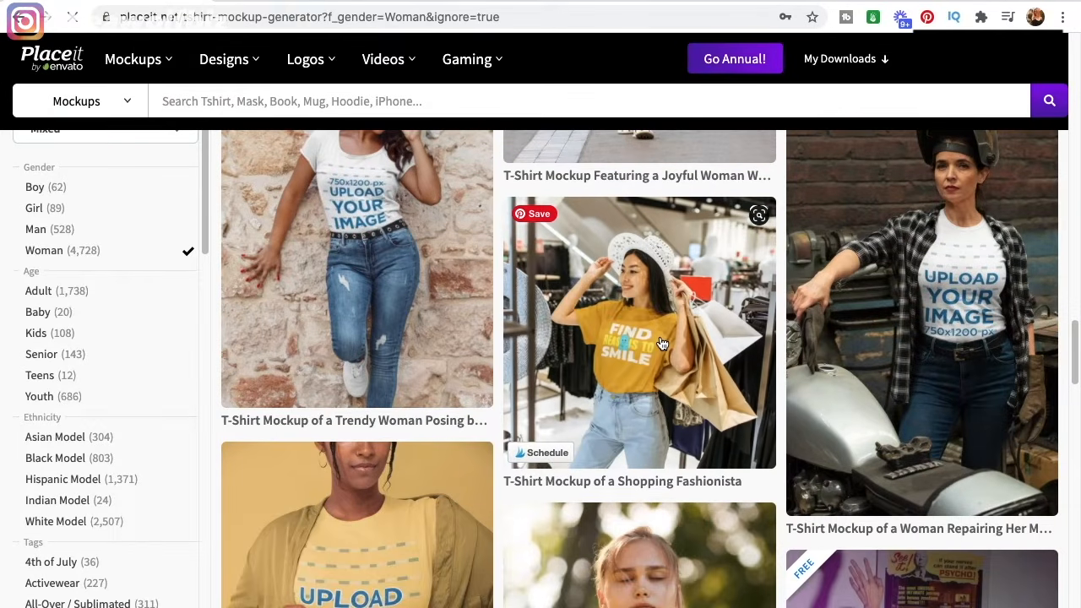
left_click(662, 343)
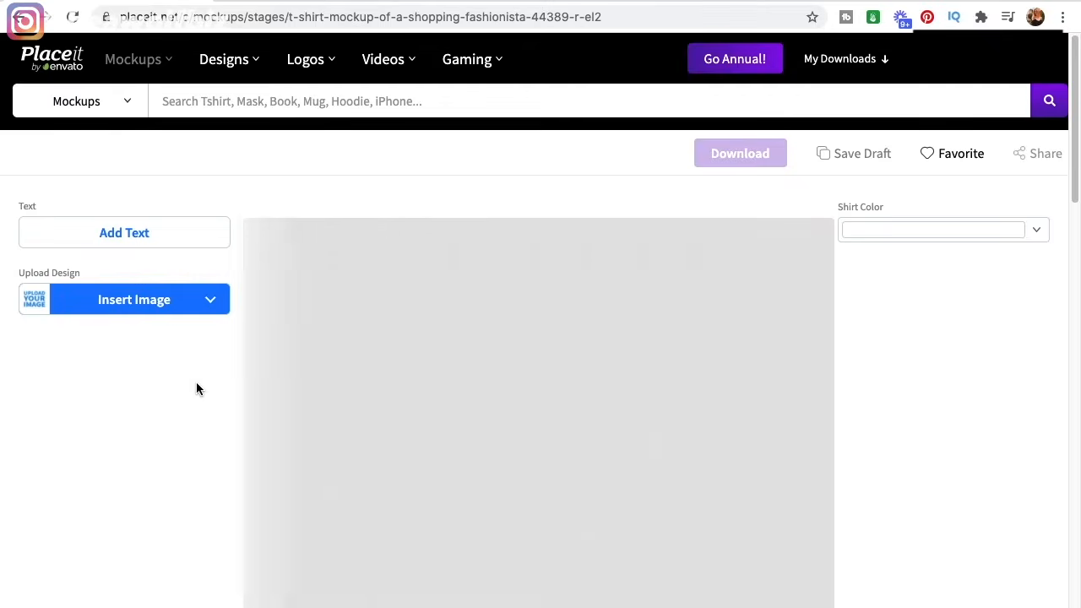
Upload the cottagecore design from the device as the T-shirt mockup's image.
left_click(153, 304)
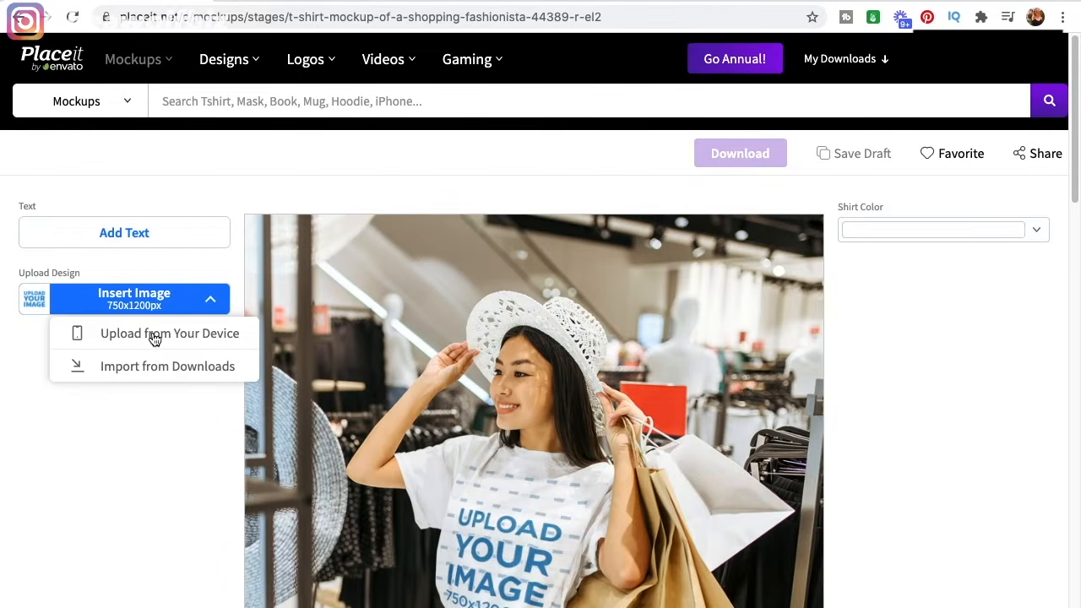
left_click(154, 335)
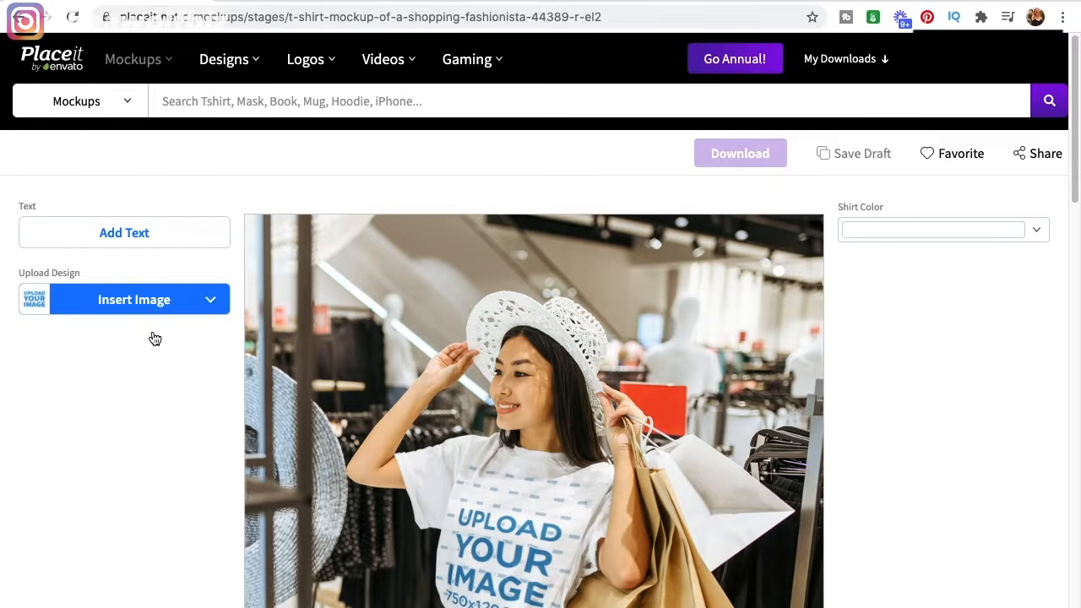
left_click(395, 46)
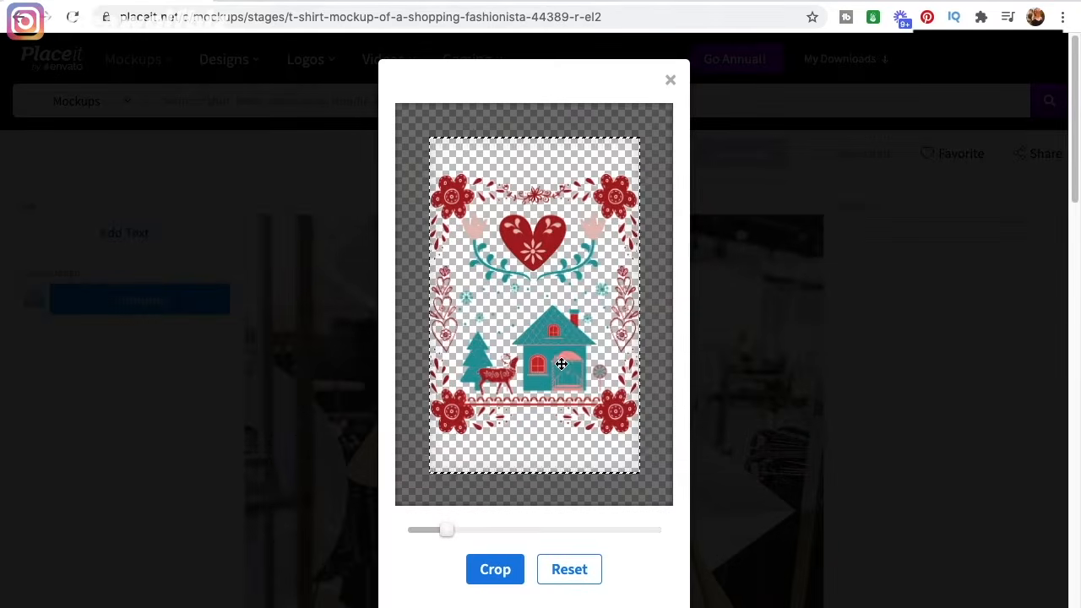
Shrink the uploaded design slightly and move it toward the upper part of the crop area.
left_click_drag(546, 366, 552, 352)
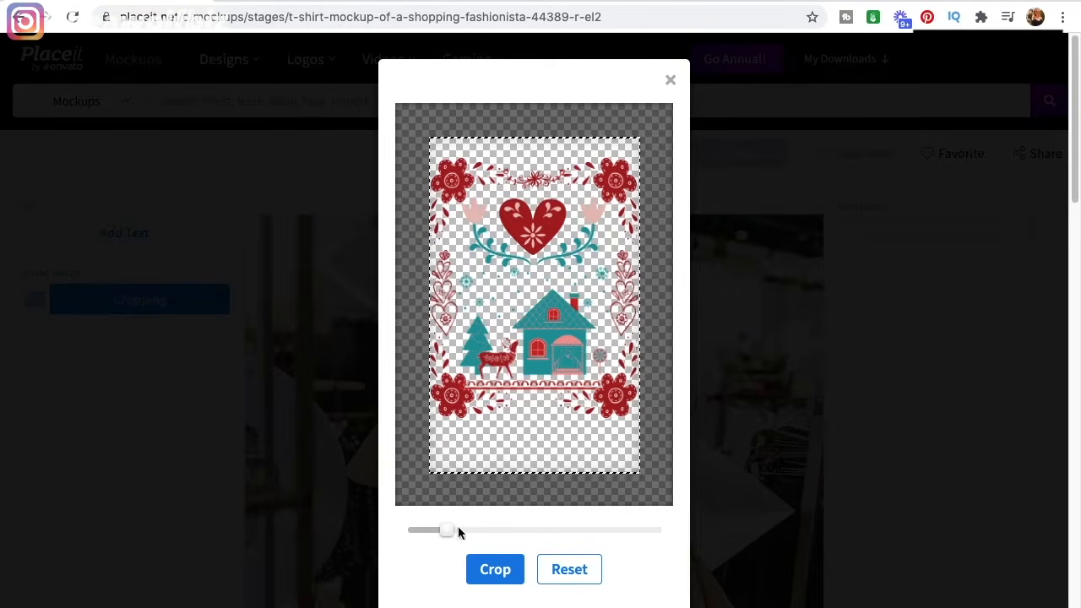
left_click_drag(447, 532, 439, 534)
left_click_drag(535, 359, 557, 341)
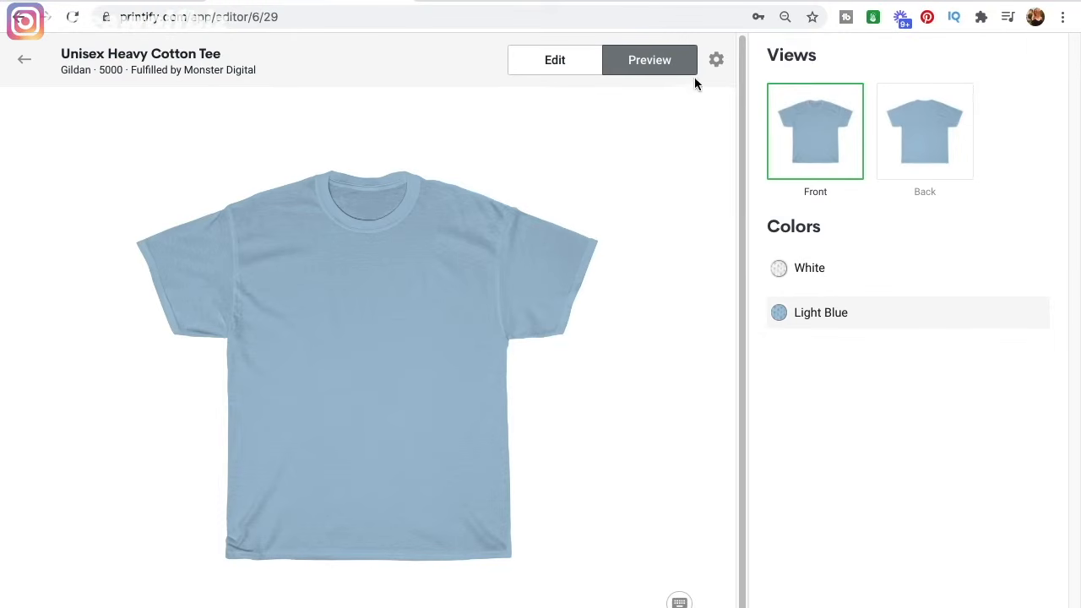
Switch to Printify and add the cottagecore design from the device to the front of the Unisex Heavy Cotton Tee.
left_click(563, 58)
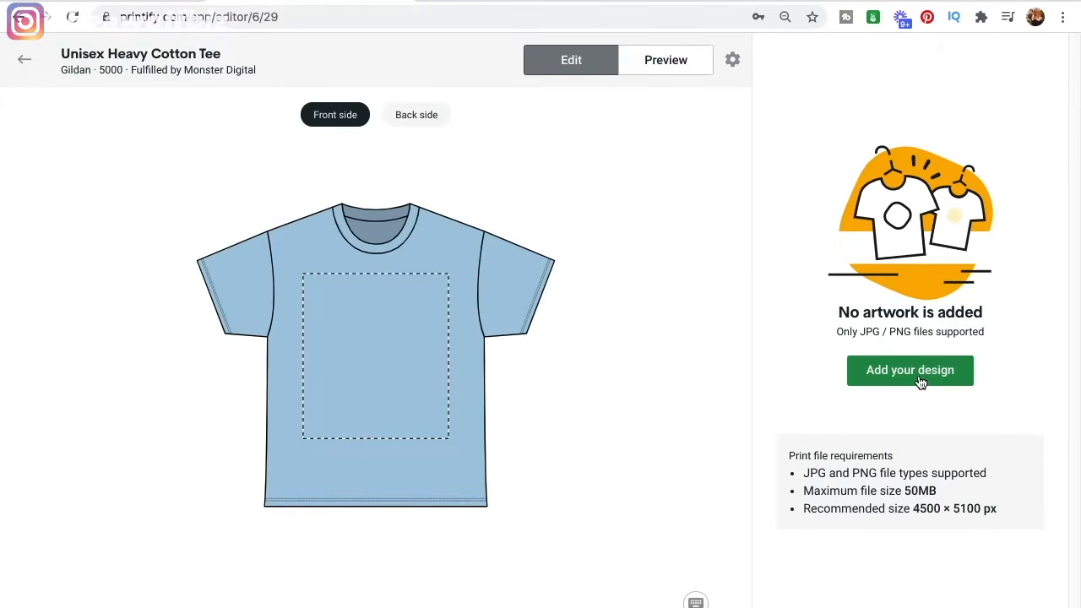
left_click(917, 372)
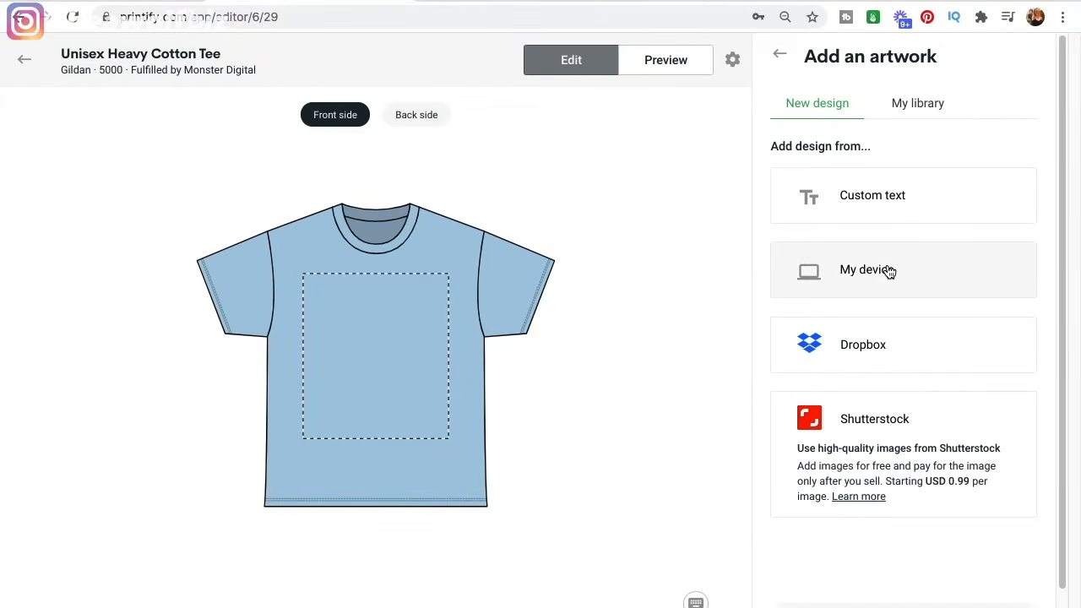
left_click(889, 271)
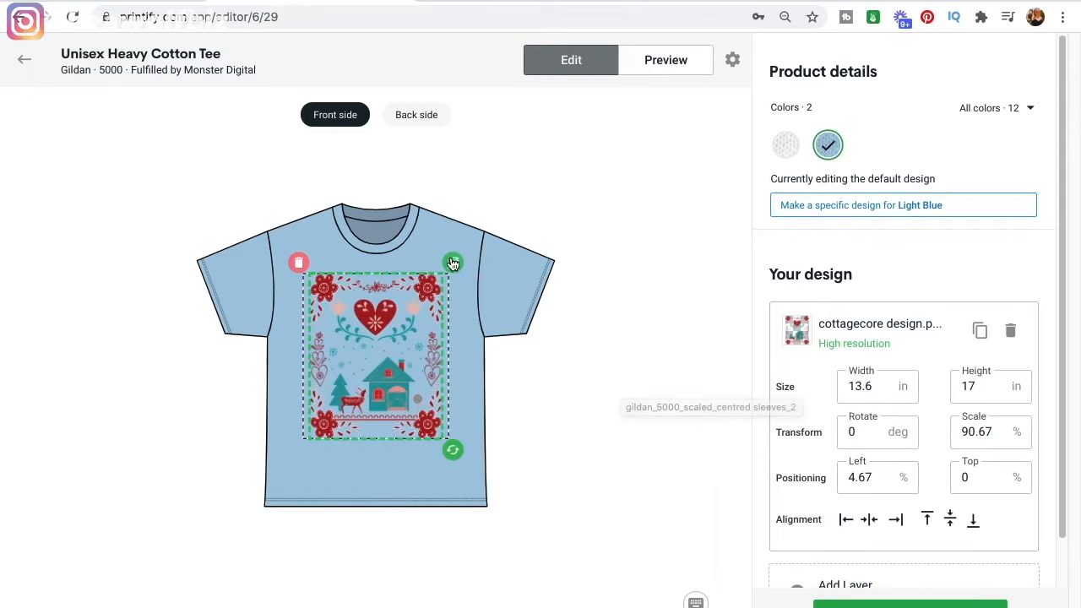
Scale the design on the tee to 12.24 by 15.3 in, raise it to a top position of 2.25%, and preview the shirt.
left_click_drag(453, 263, 442, 287)
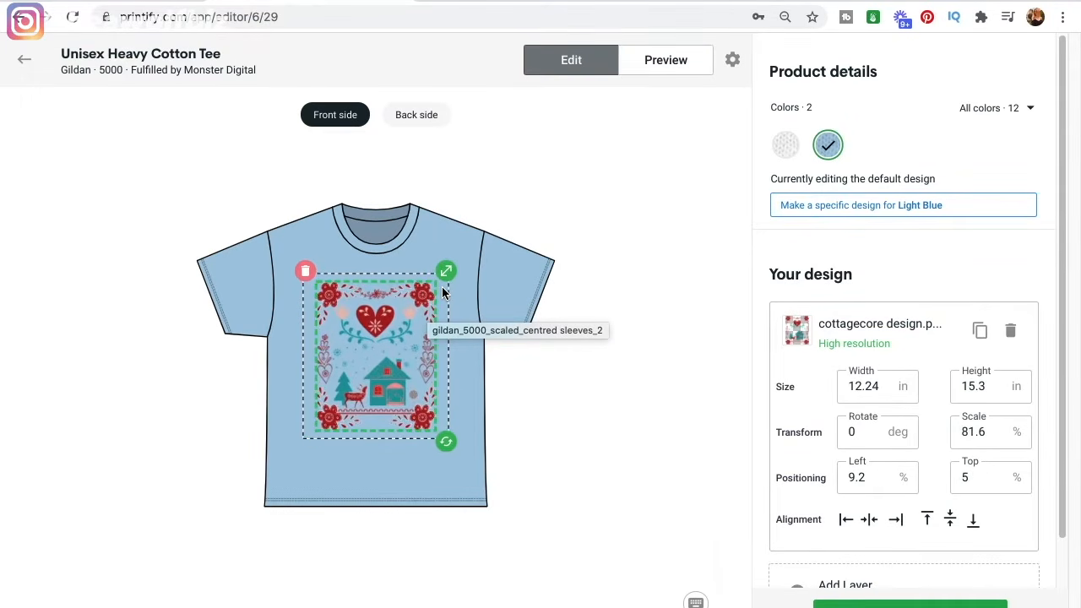
left_click_drag(405, 346, 426, 341)
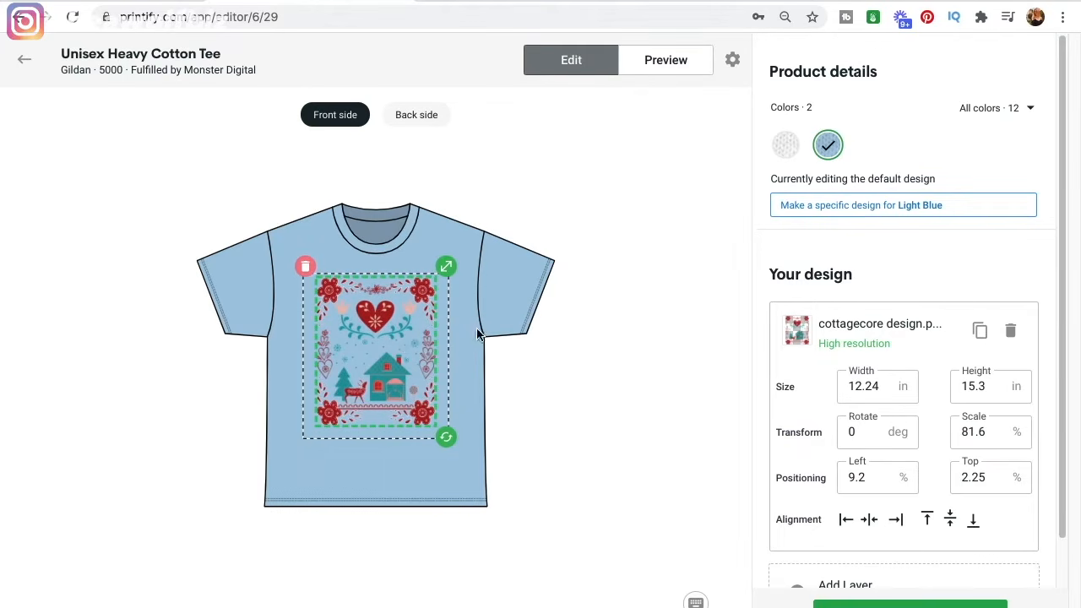
left_click(676, 60)
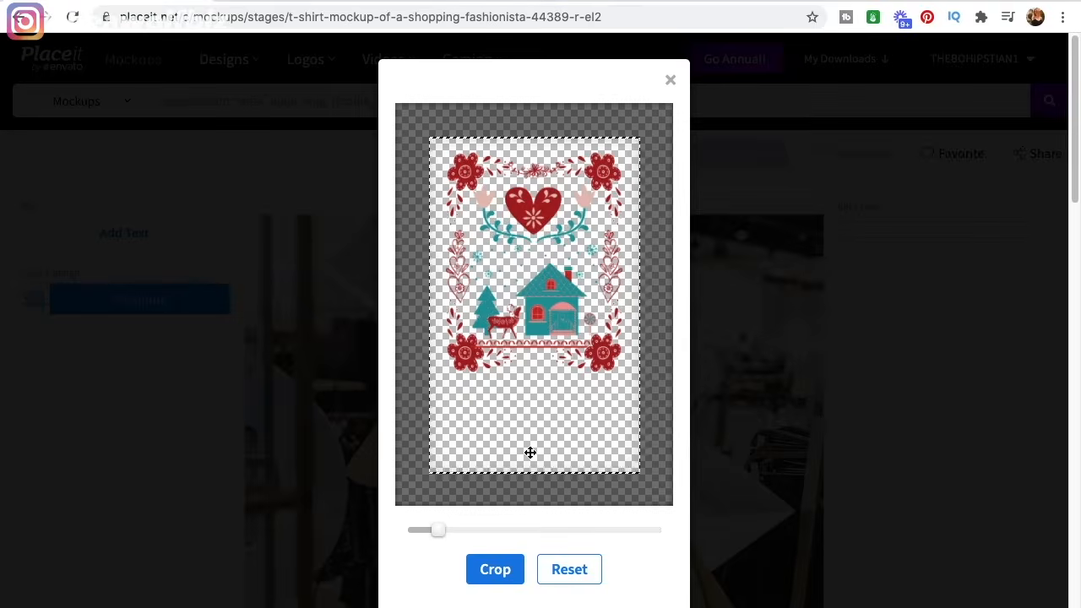
Back in Placeit, fine-tune the design's scale and position in the upper crop area and apply the crop to the mockup.
left_click_drag(430, 536, 441, 536)
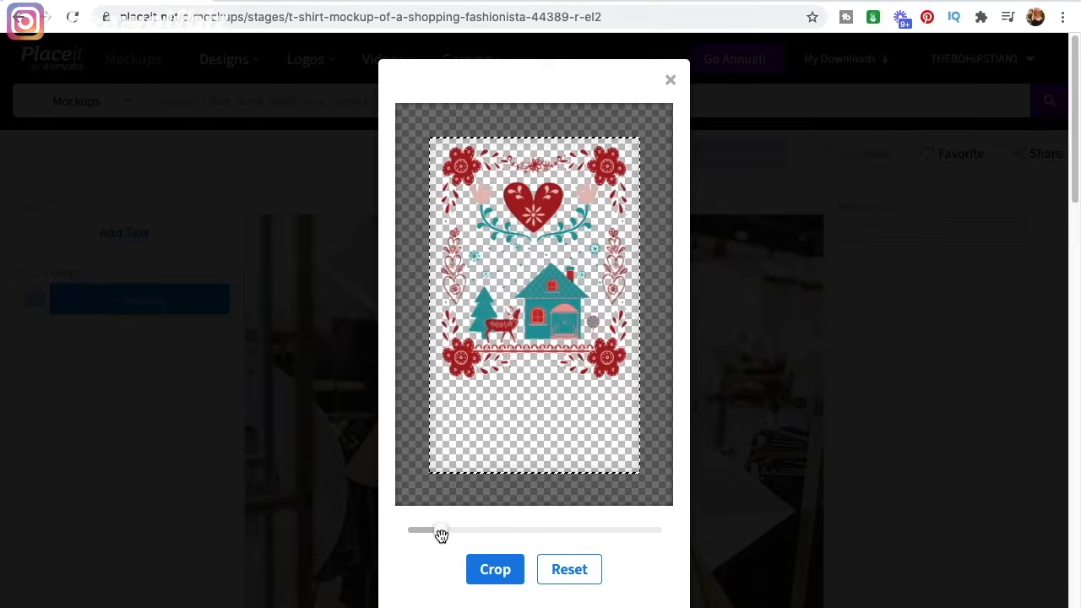
left_click_drag(567, 331, 558, 338)
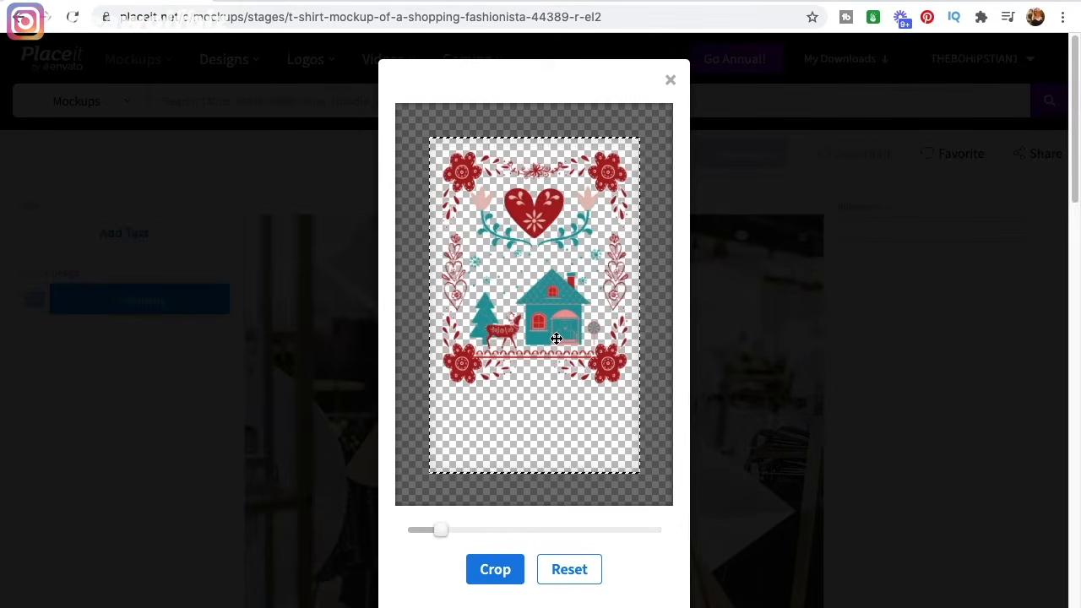
left_click(495, 570)
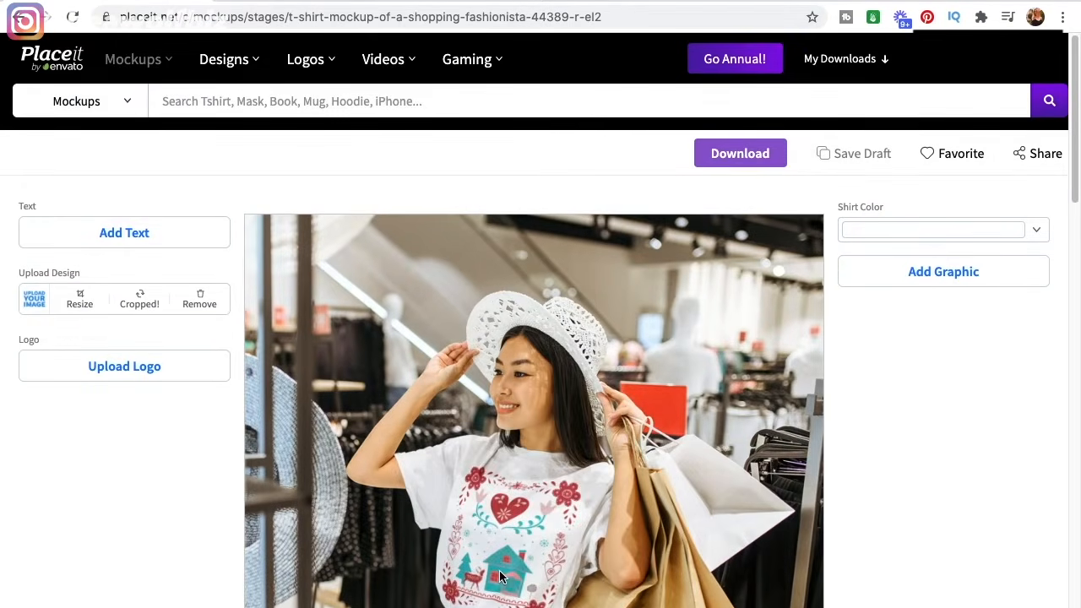
scroll(500, 576, "down", 2)
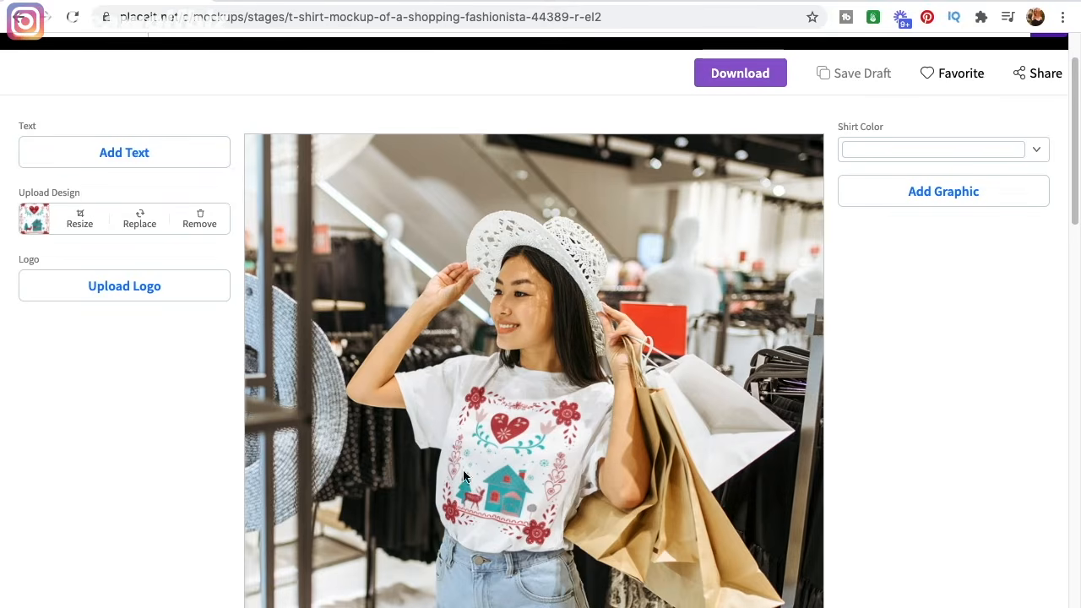
Check the mockup against the Printify tee, and reduce the design's size slightly further by cropping it again in Placeit.
left_click(483, 1)
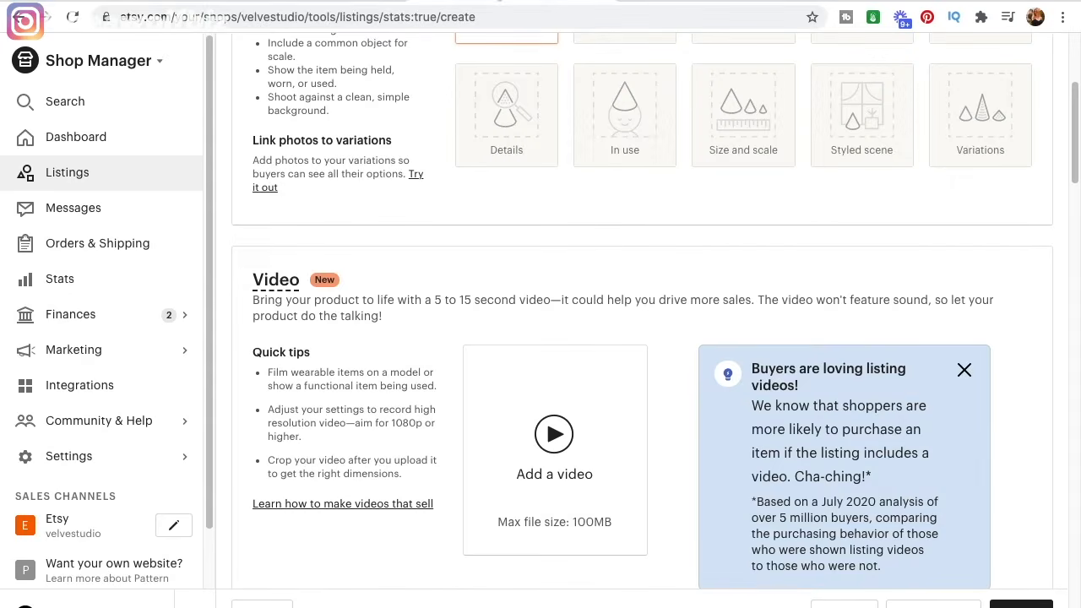
left_click(351, 2)
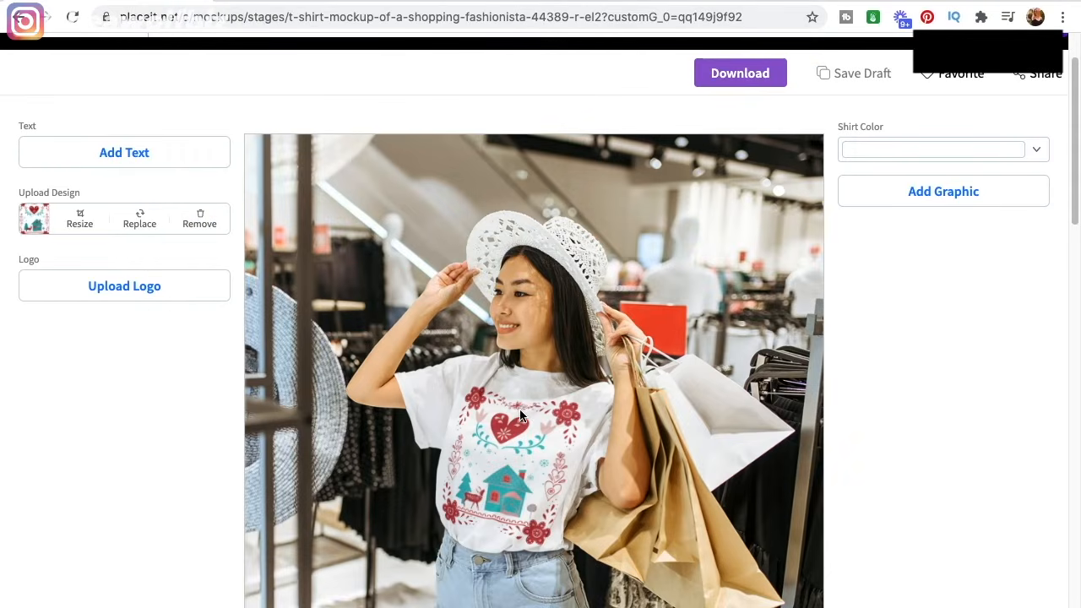
left_click(82, 222)
left_click_drag(445, 530, 442, 529)
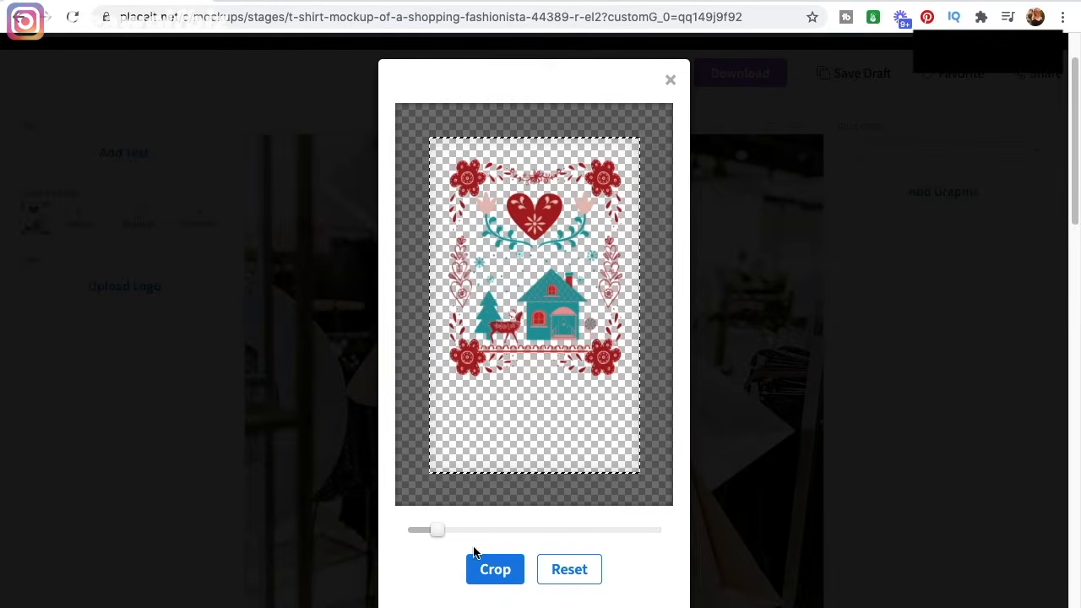
left_click_drag(441, 533, 439, 533)
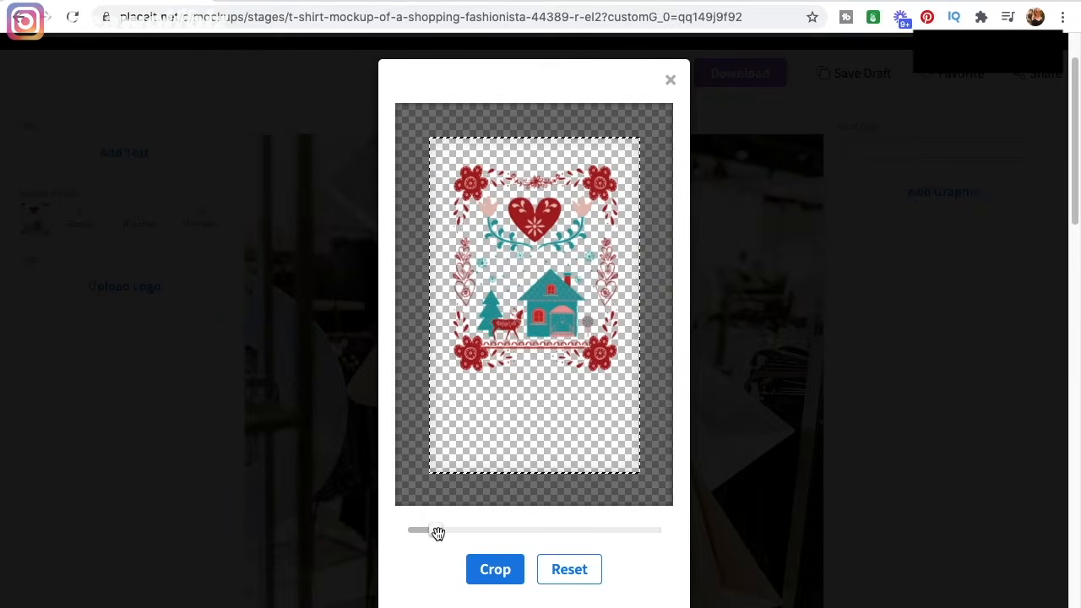
left_click(470, 569)
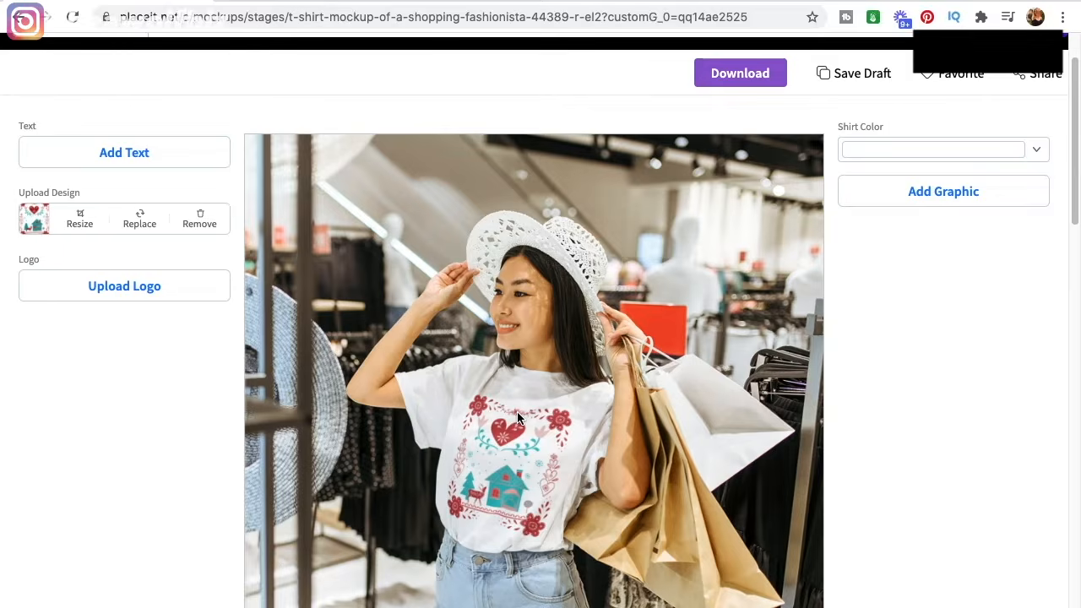
Compare the design's size and placement on the Placeit mockup with the Printify tee preview.
left_click(261, 0)
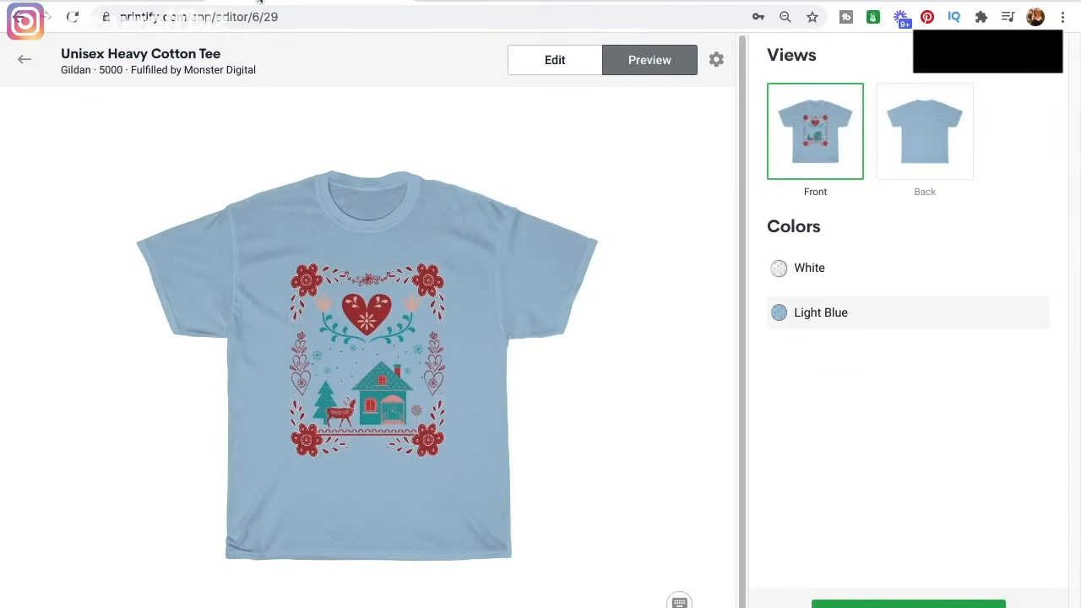
left_click(106, 0)
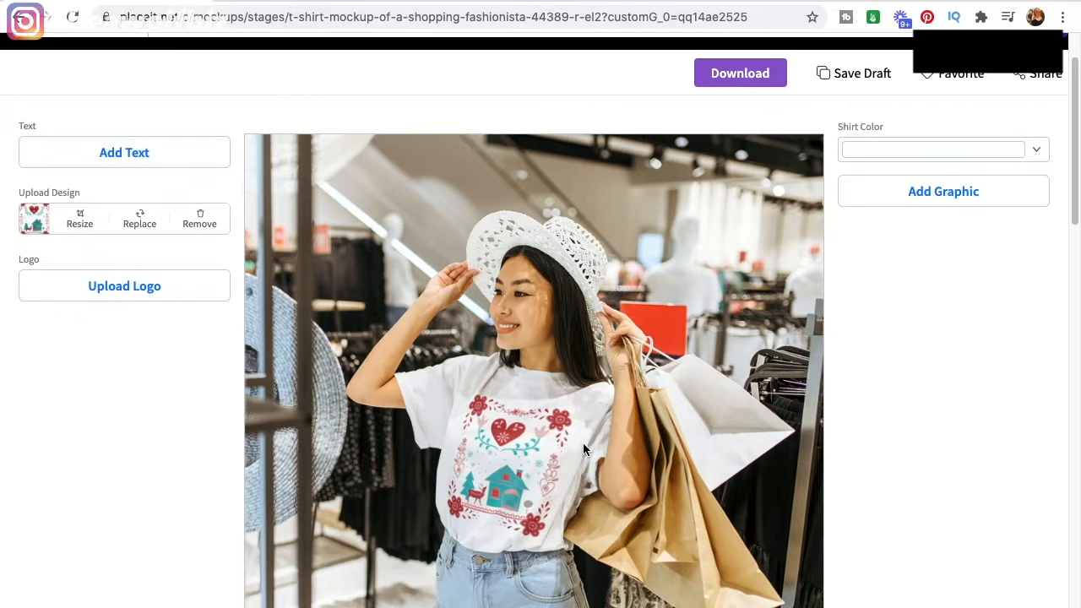
left_click(243, 1)
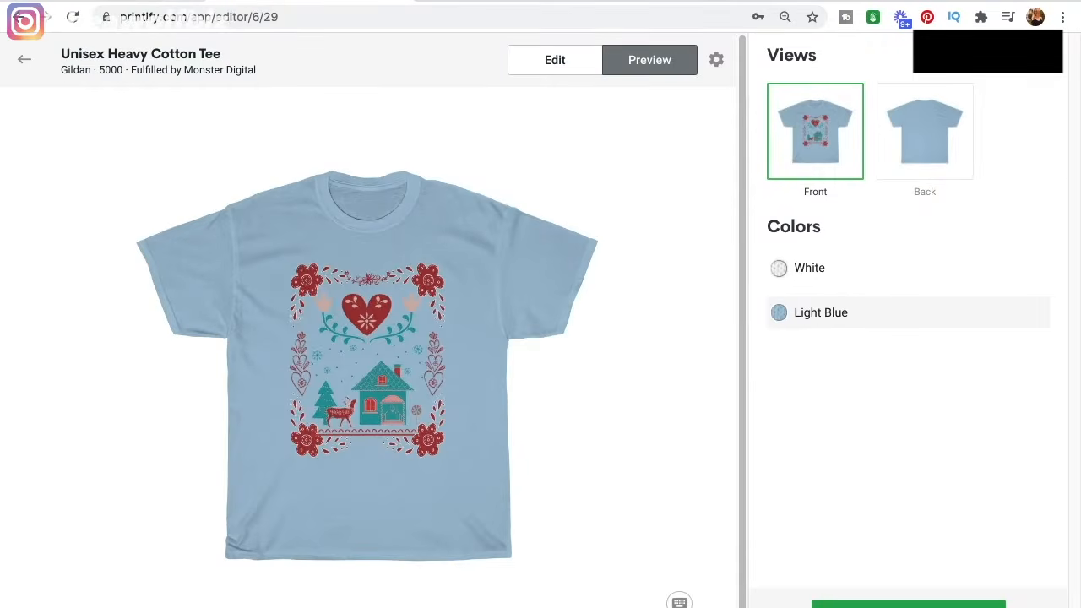
left_click(106, 1)
scroll(701, 486, "down", 1)
scroll(702, 486, "up", 1)
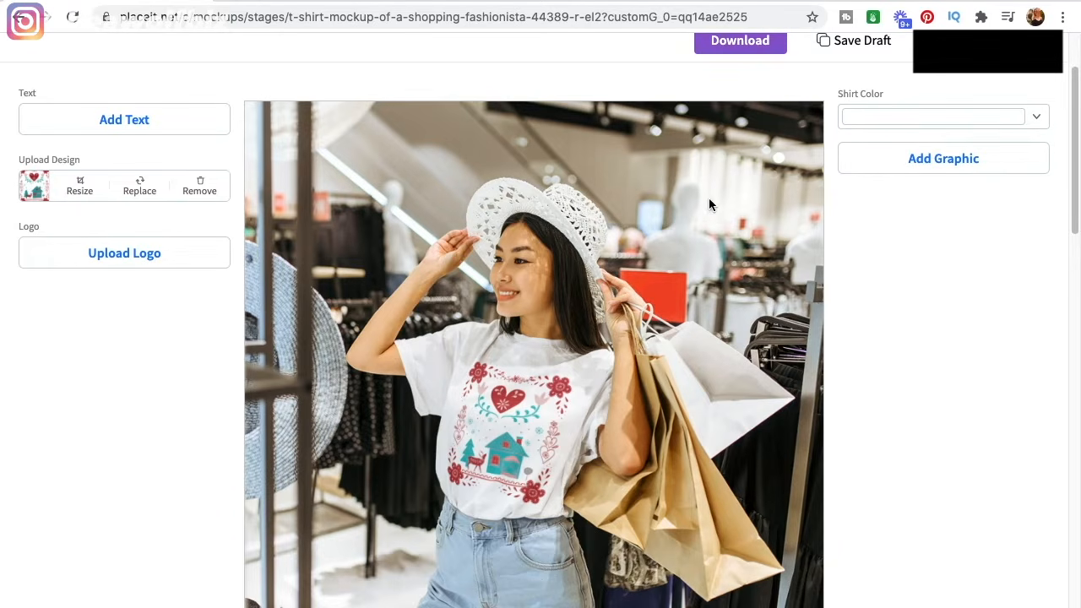
scroll(709, 208, "down", 1)
scroll(724, 206, "up", 1)
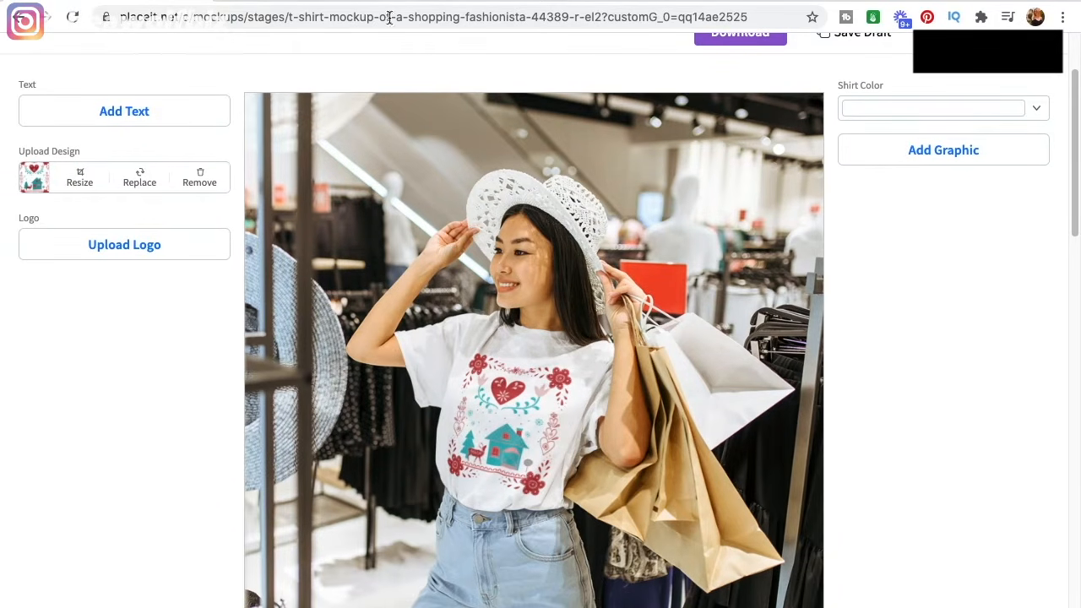
left_click(363, 1)
Set the mockup's shirt color to the light blue swatch #B8F1FE and compare it with Printify's Light Blue tee.
left_click(876, 115)
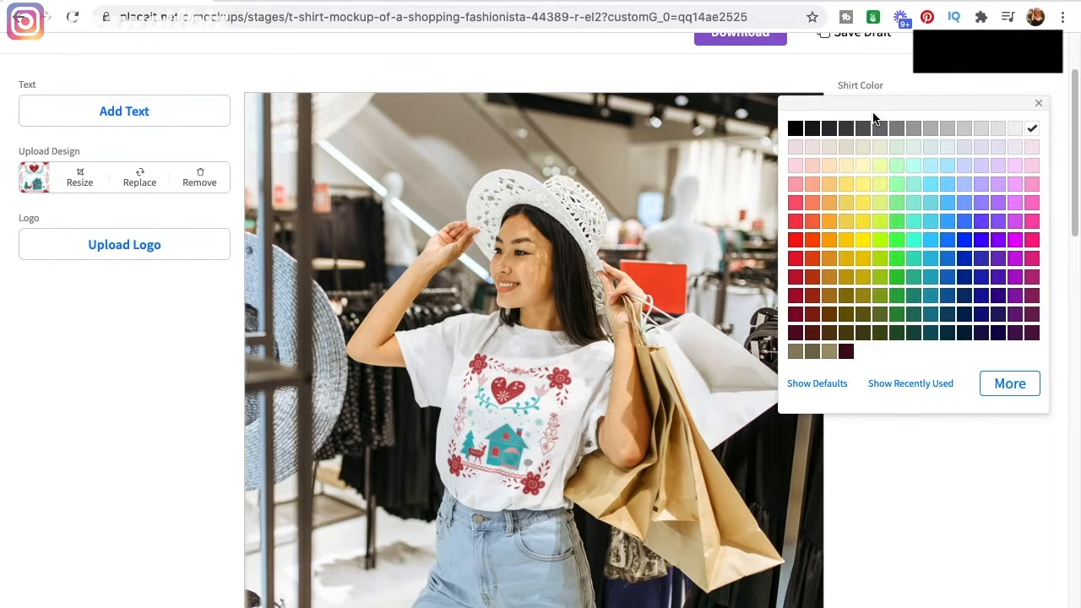
left_click(934, 171)
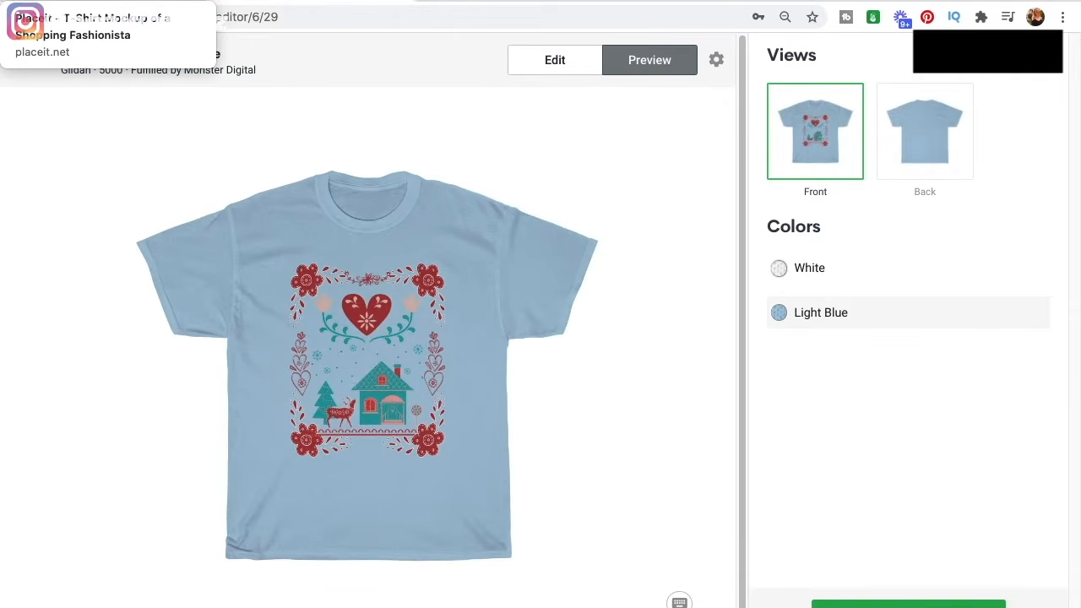
left_click(84, 1)
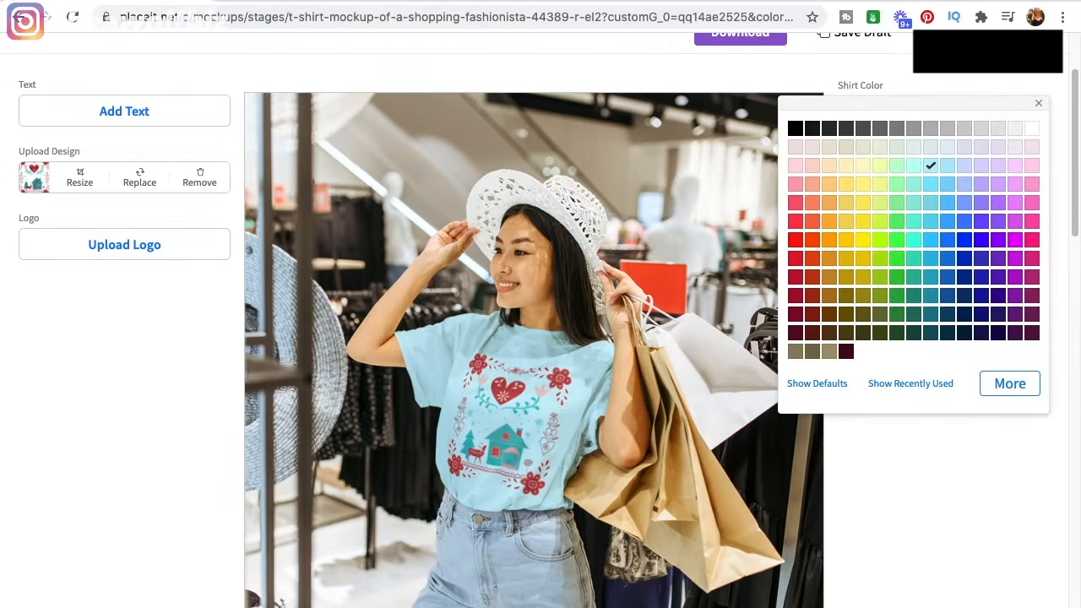
left_click(298, 2)
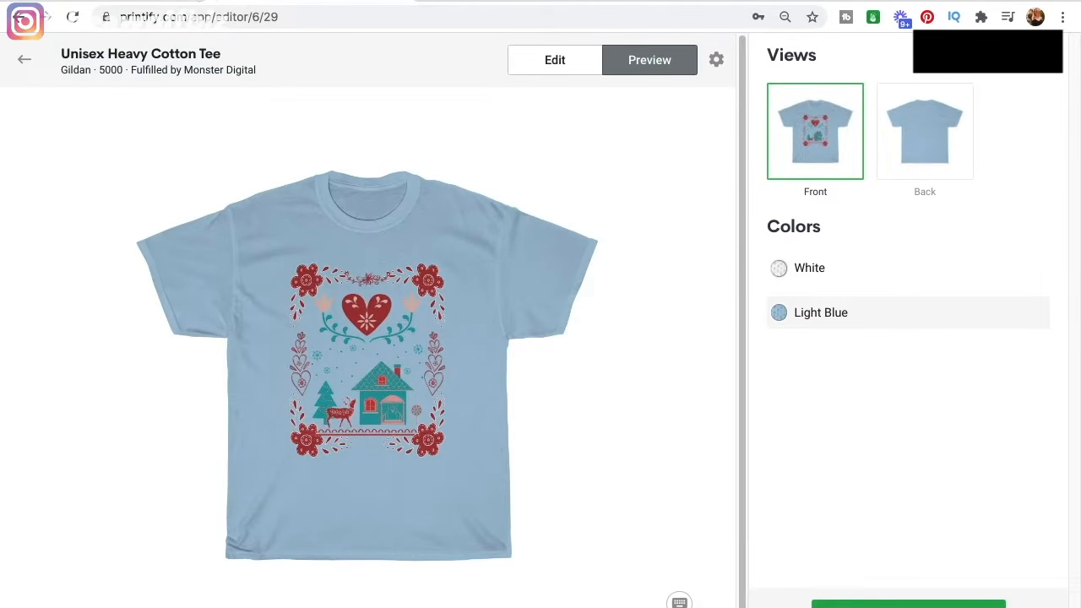
left_click(85, 1)
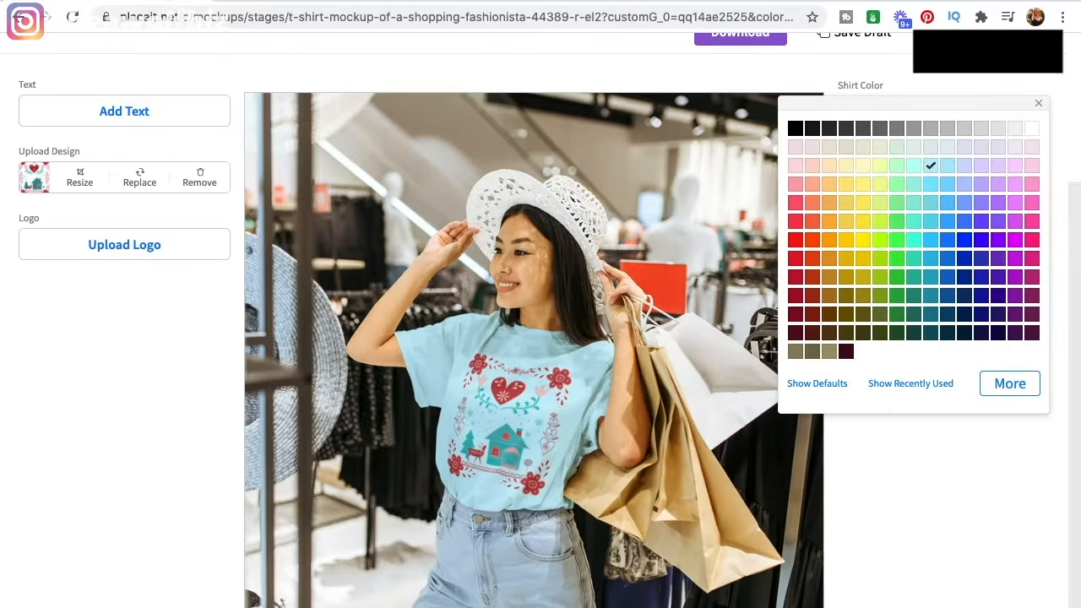
Adjust the hue and shade to the custom blue #A8CEE9 and apply it as the shirt color.
left_click(1010, 386)
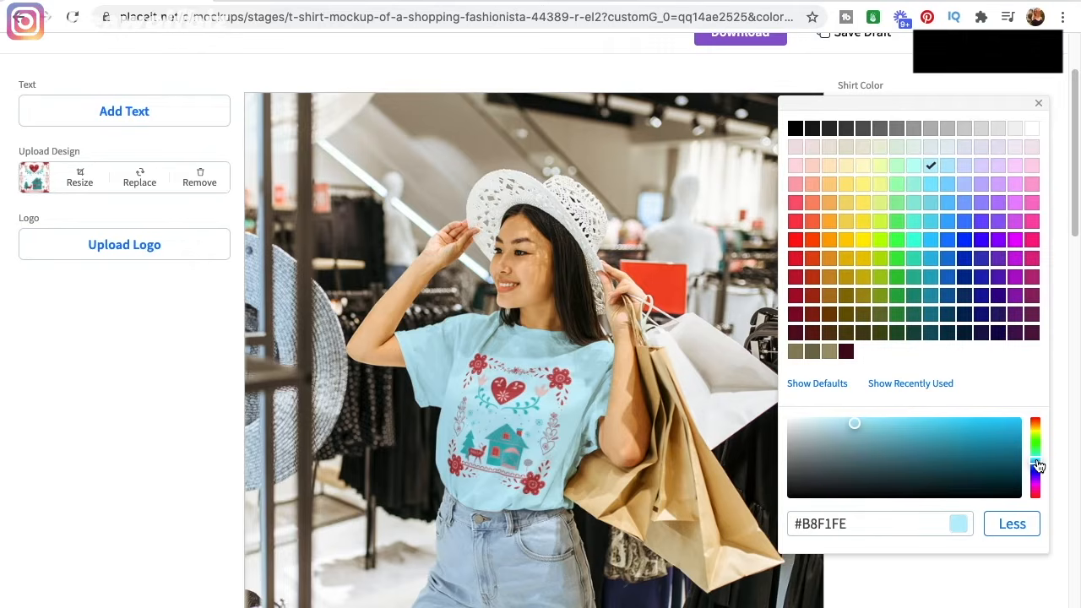
left_click_drag(1039, 465, 1038, 466)
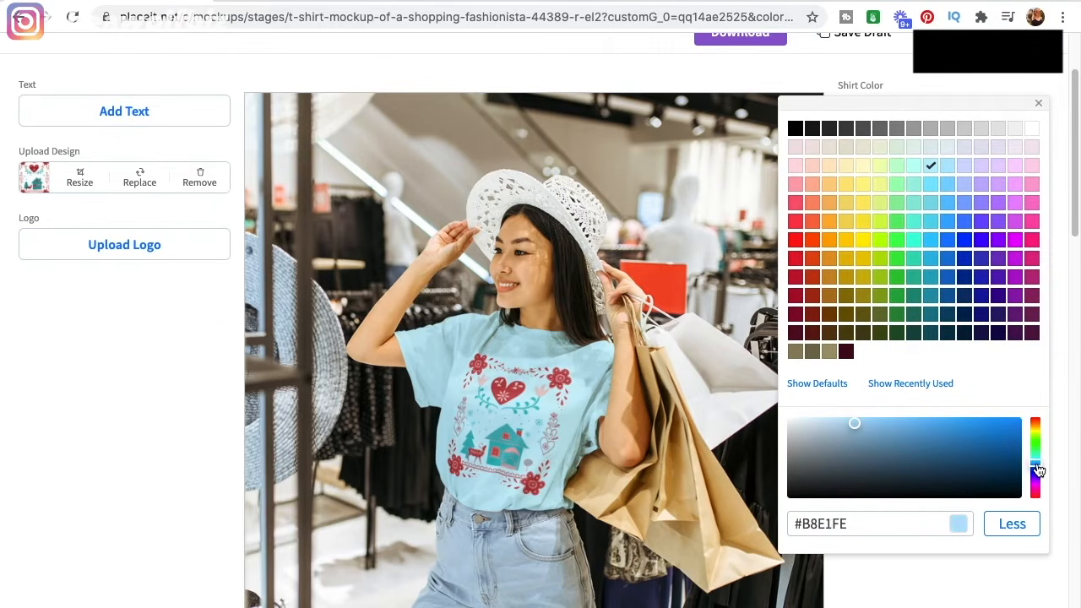
left_click(856, 429)
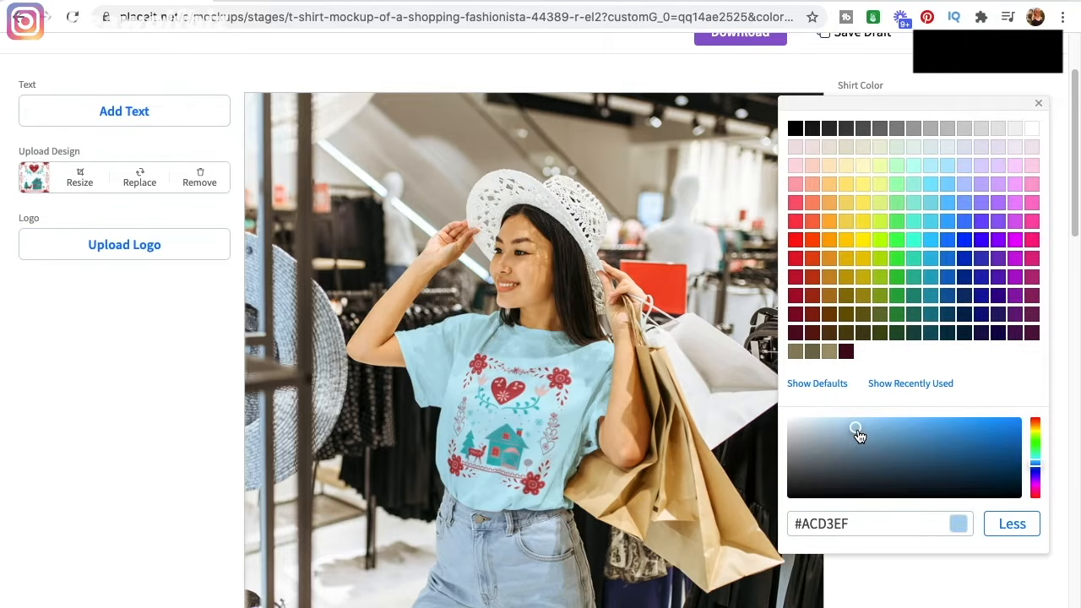
left_click_drag(857, 431, 857, 432)
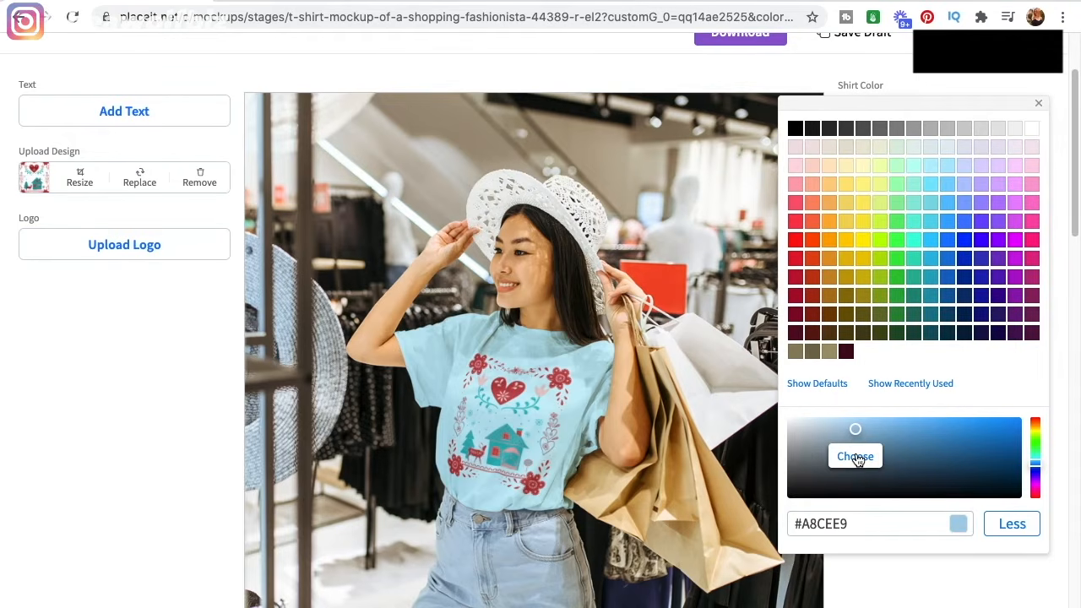
left_click(856, 457)
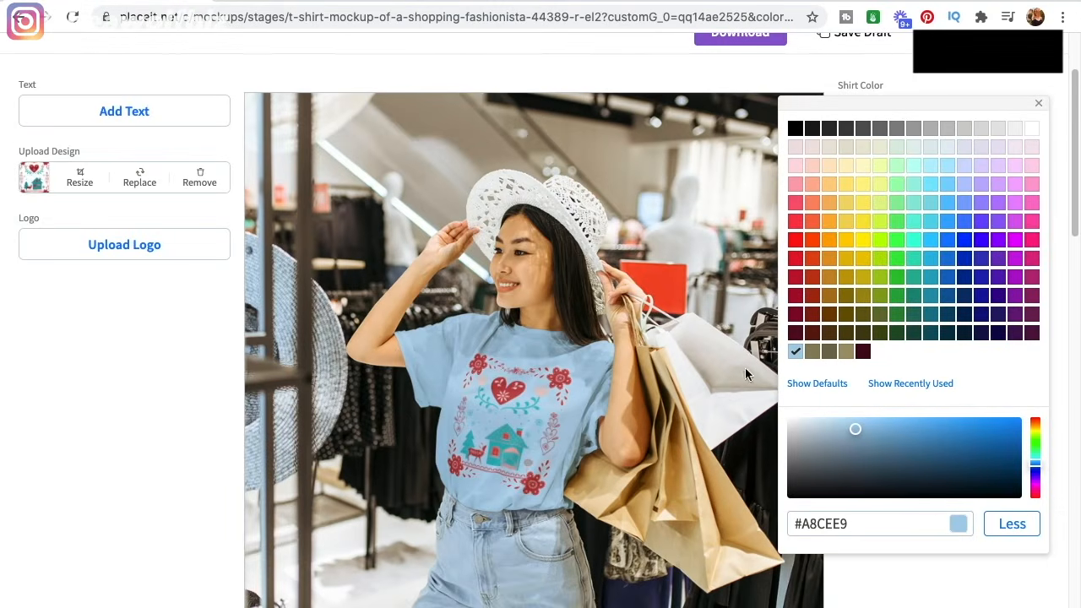
Inspect the shirt color's hex code and the recently used and default colors, and close the color picker.
triple_click(862, 526)
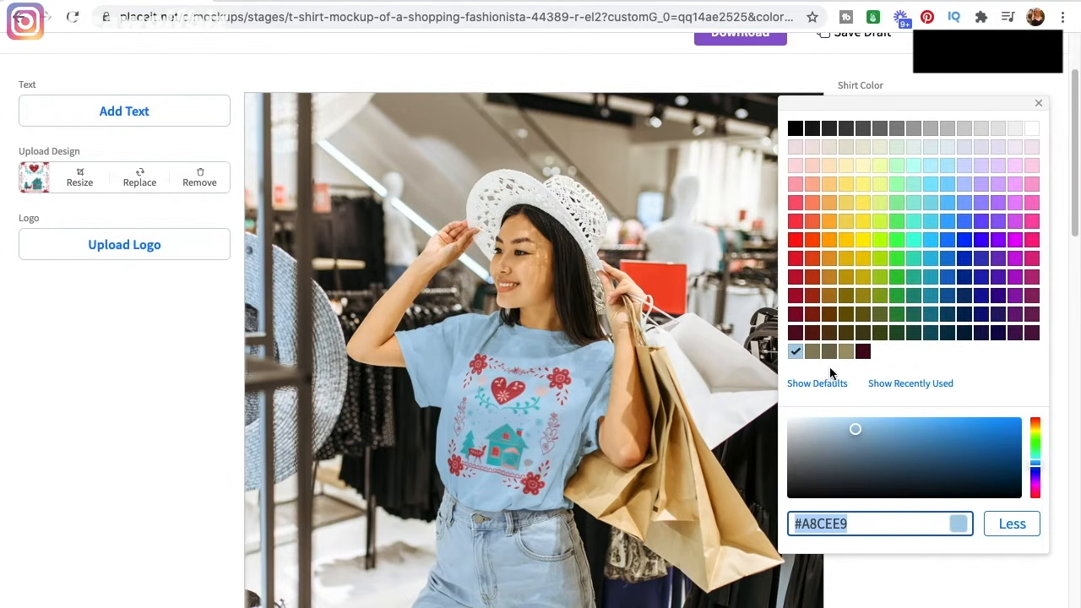
left_click(898, 384)
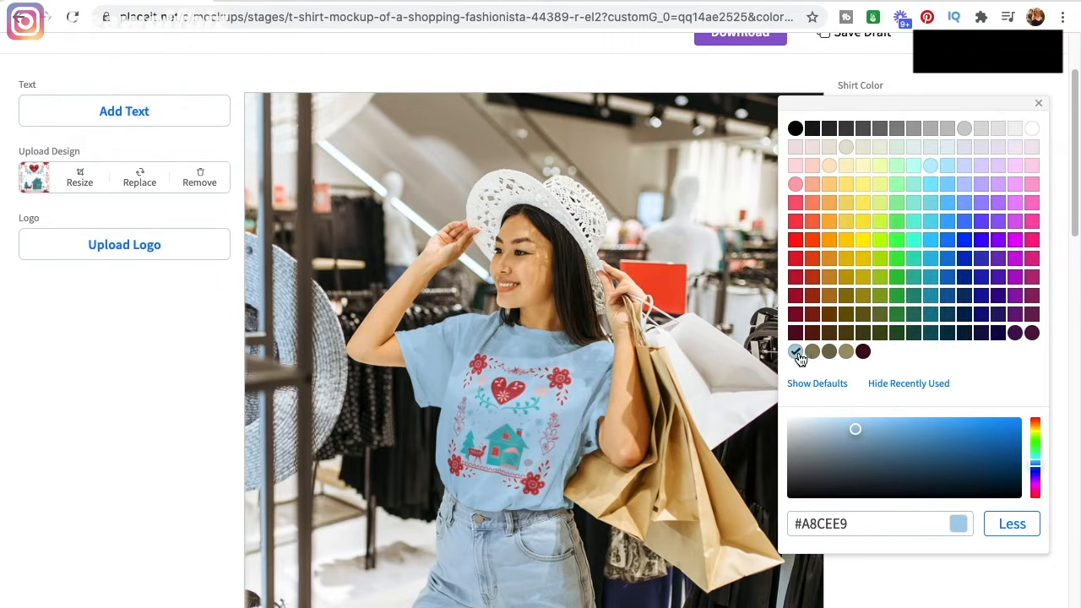
left_click(882, 385)
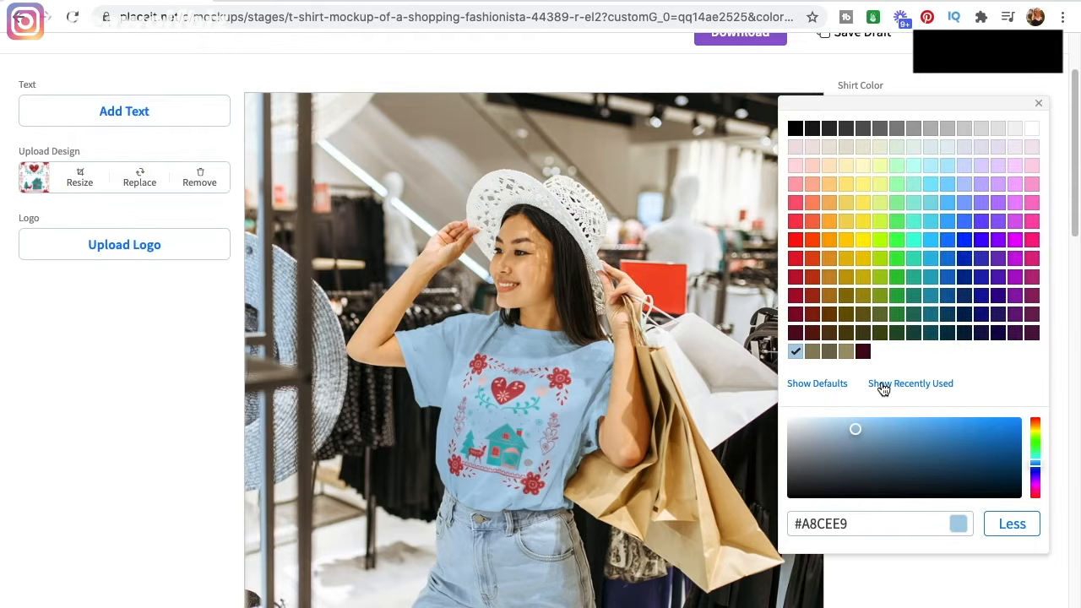
left_click(833, 388)
left_click(830, 391)
left_click(1014, 526)
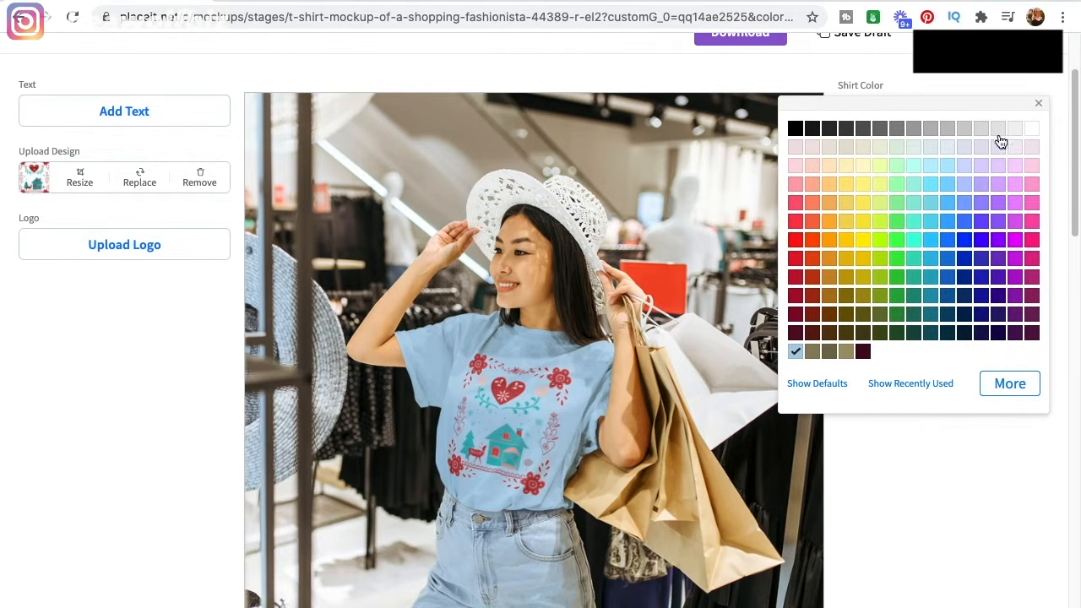
left_click(1040, 106)
scroll(849, 414, "down", 1)
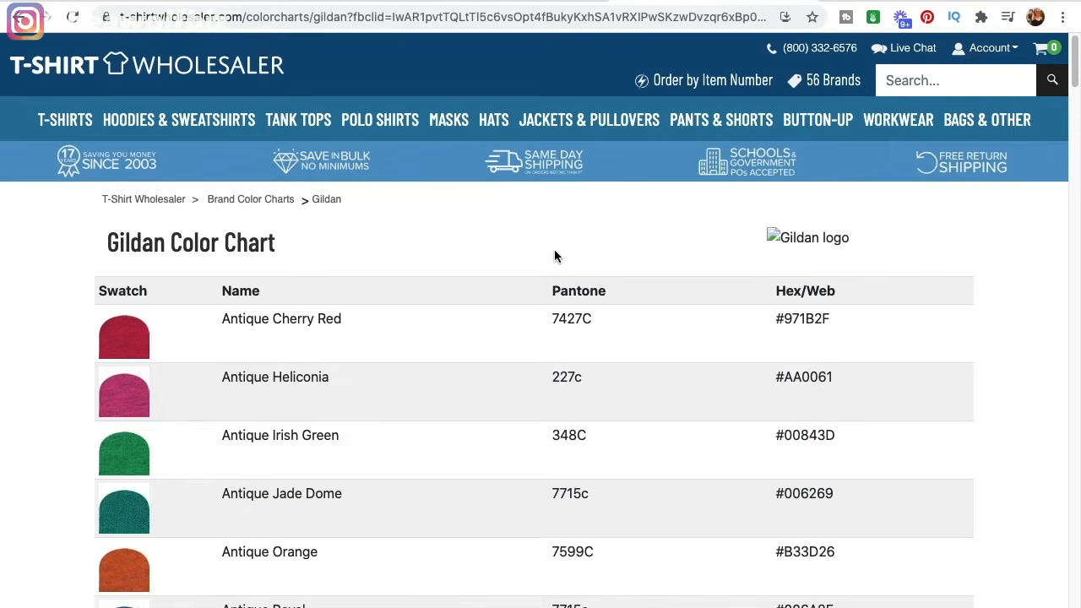
Look over T-Shirt Wholesaler's Gildan Color Chart and reopen it from the list of brand color charts.
scroll(515, 469, "down", 4)
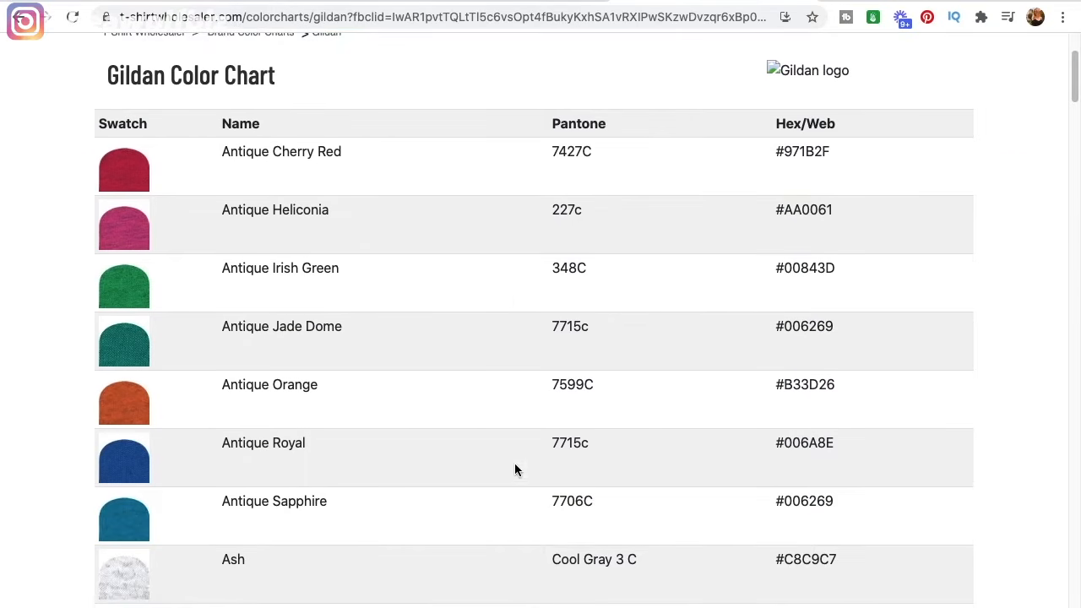
scroll(336, 169, "up", 4)
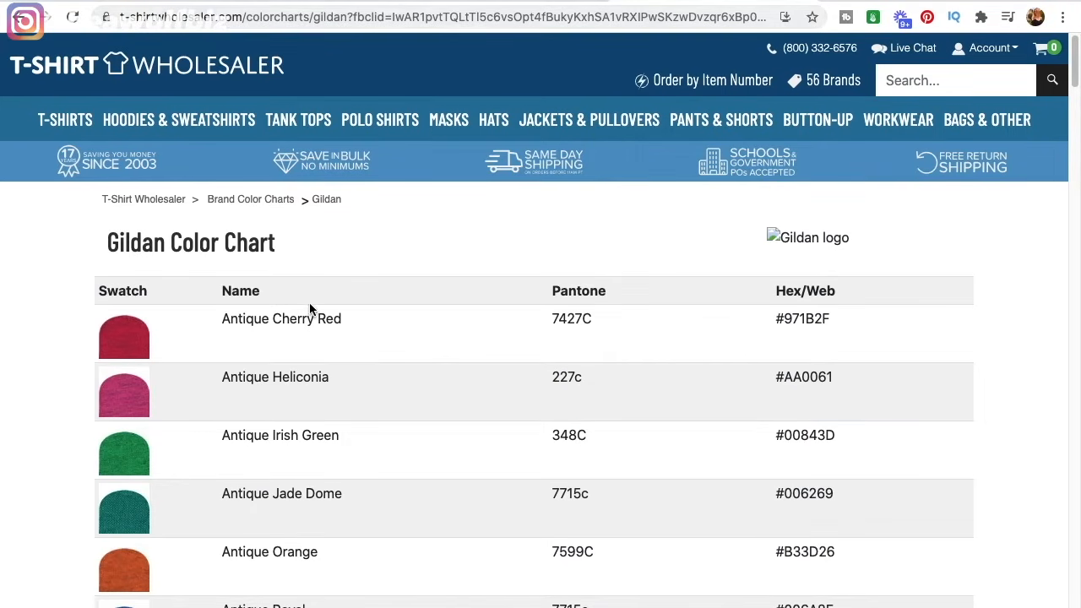
left_click(228, 207)
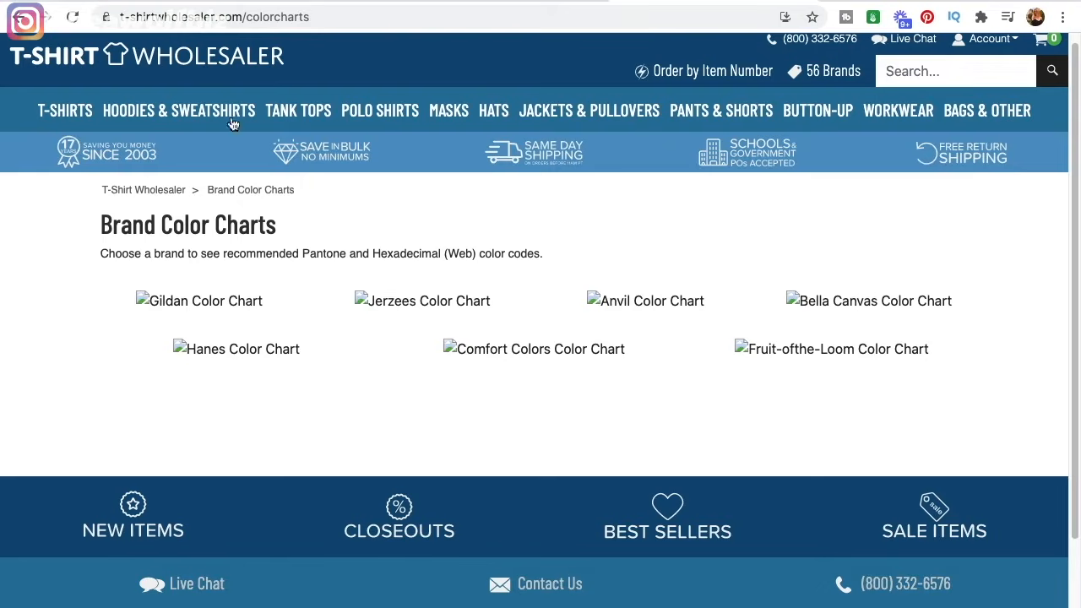
left_click(229, 302)
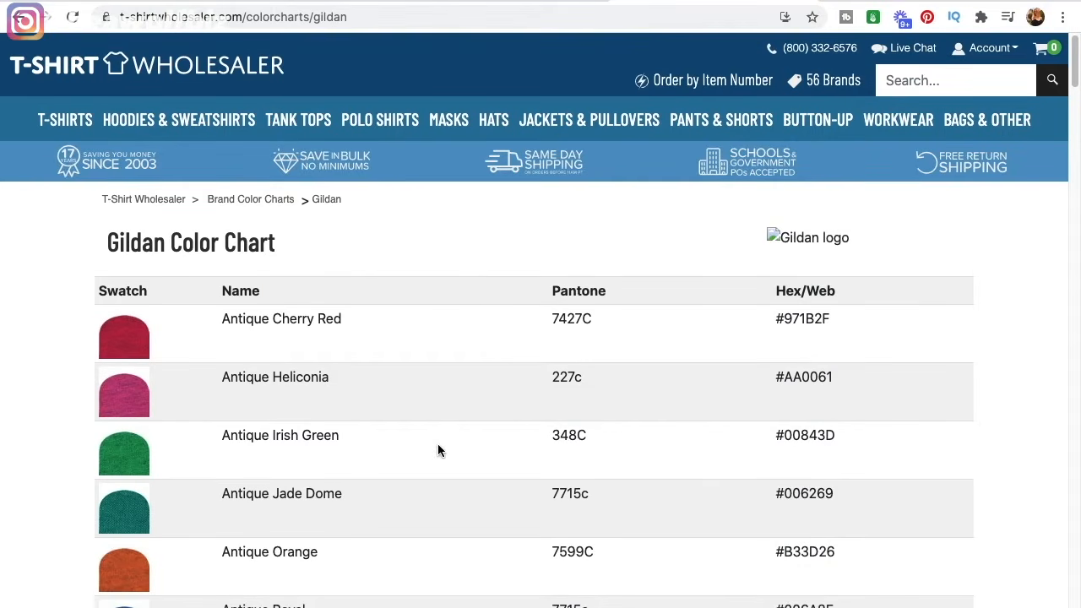
Copy the hex code #A3B3CB for Light Blue from the Gildan color chart.
scroll(438, 448, "down", 10)
scroll(438, 450, "down", 11)
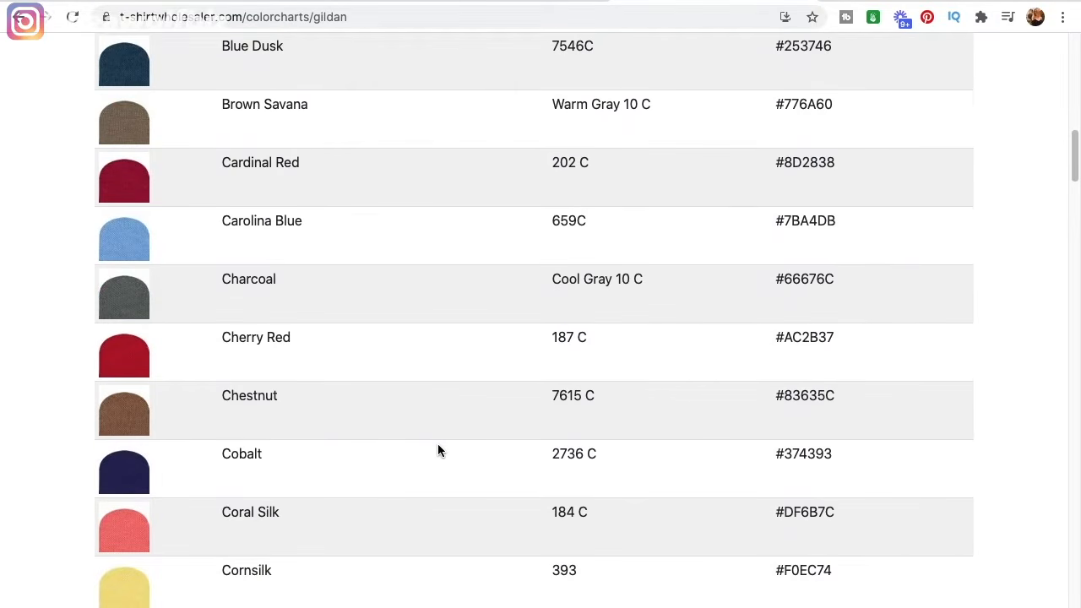
scroll(438, 450, "down", 10)
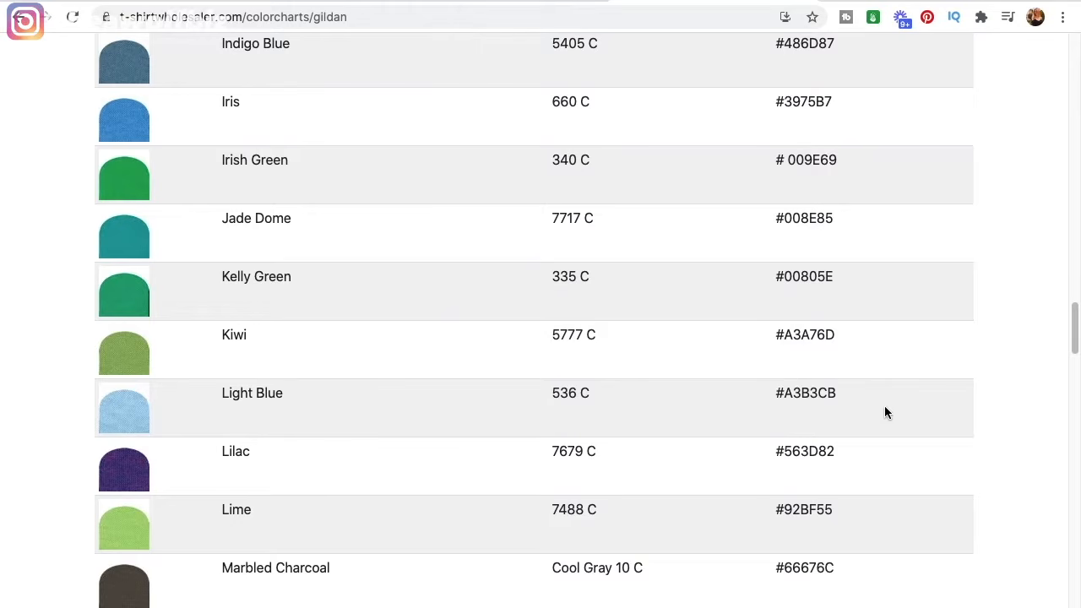
left_click_drag(834, 395, 759, 393)
key("ctrl+c")
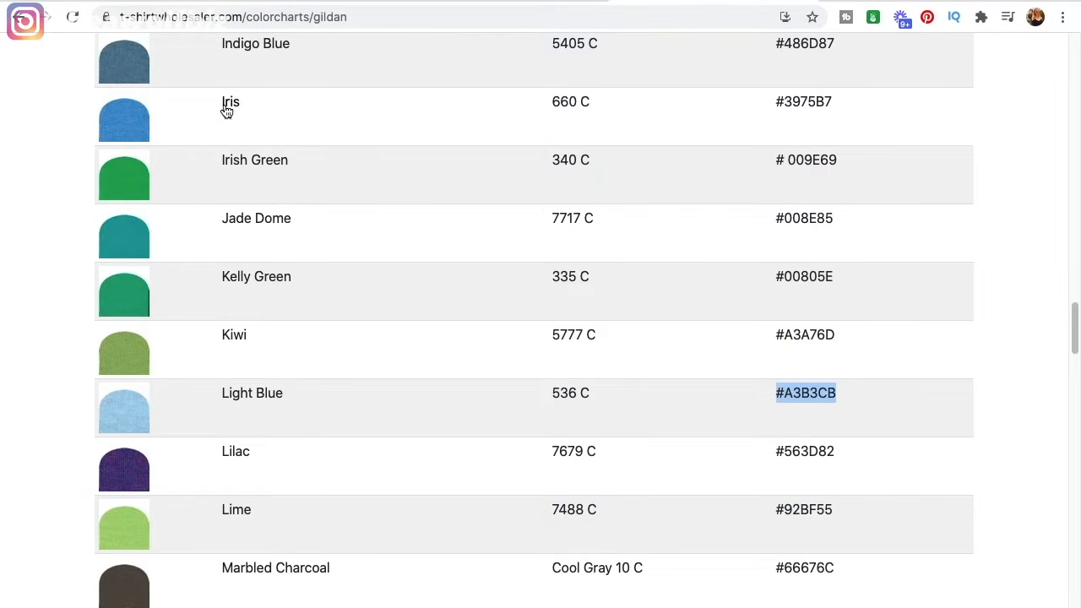
Switch back to Placeit and set the mockup's shirt color to the copied hex code #A3B3CB.
key("ctrl+Tab")
left_click(1038, 70)
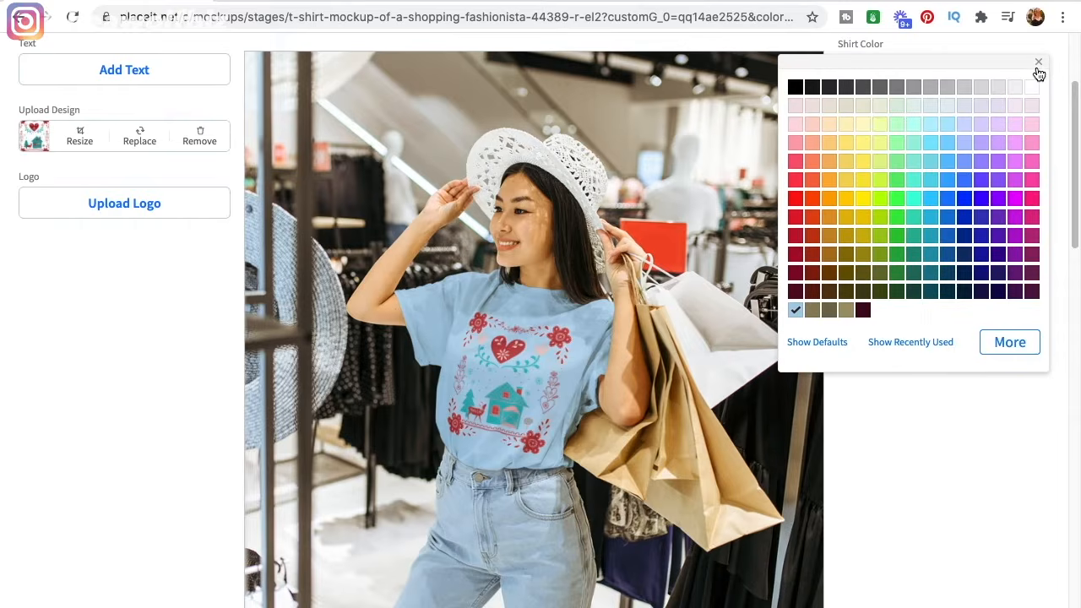
left_click(1011, 343)
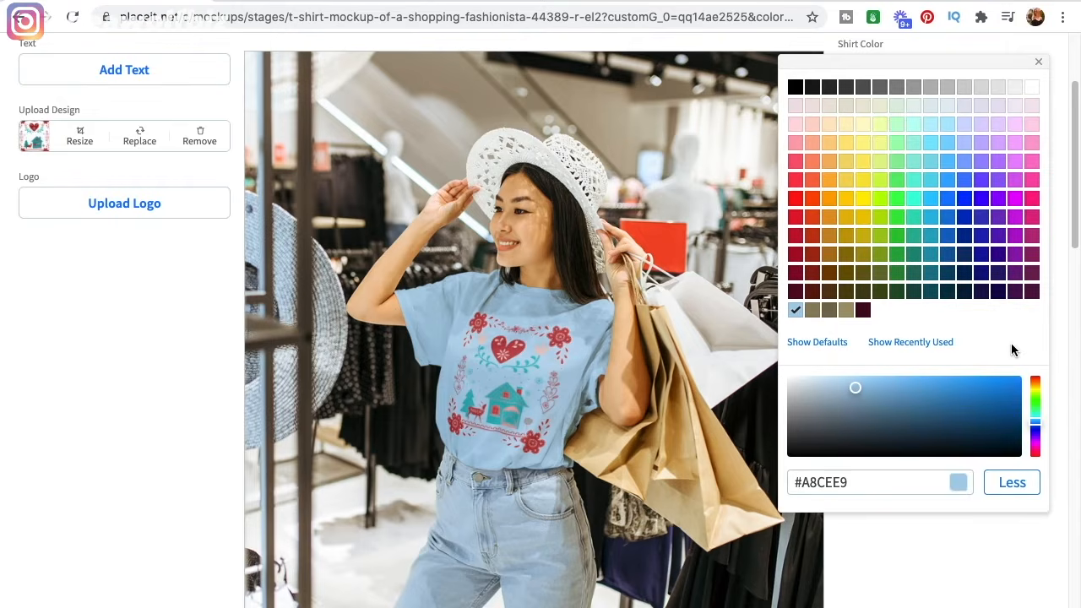
double_click(858, 478)
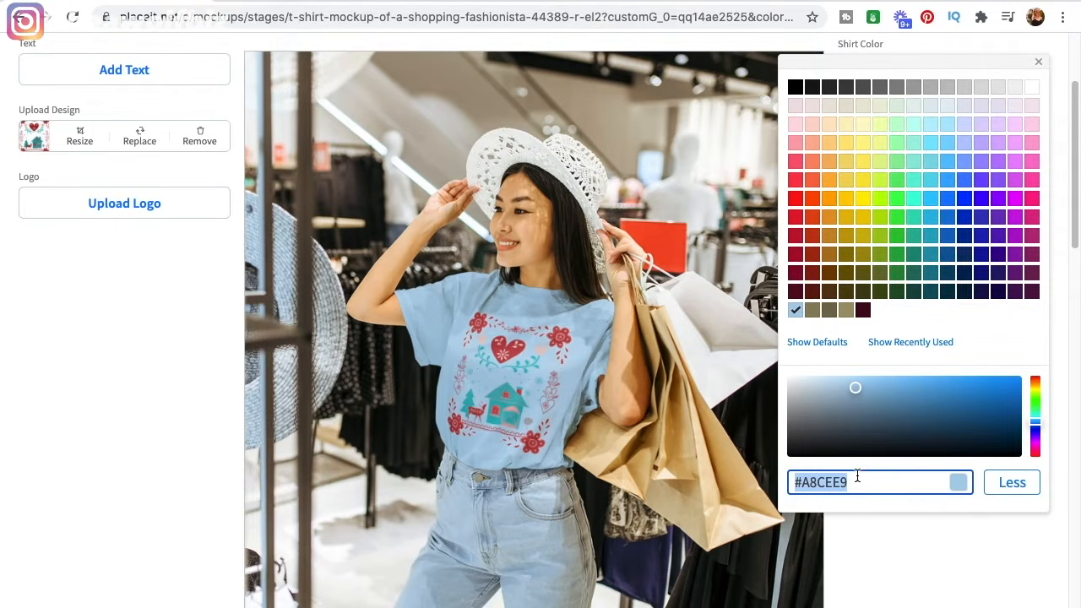
key("ctrl+v")
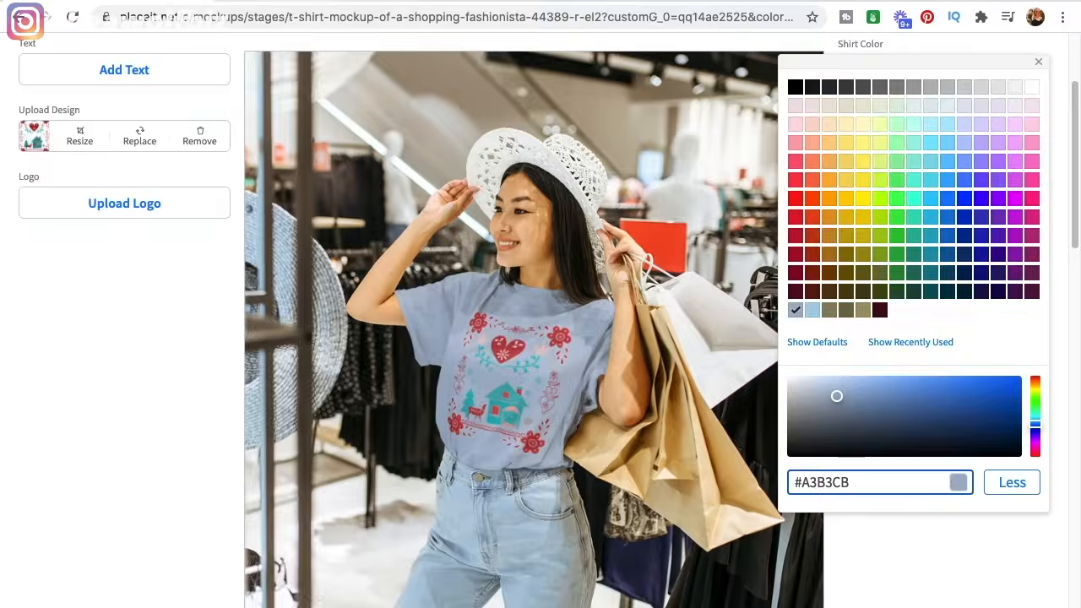
left_click(306, 1)
left_click(105, 1)
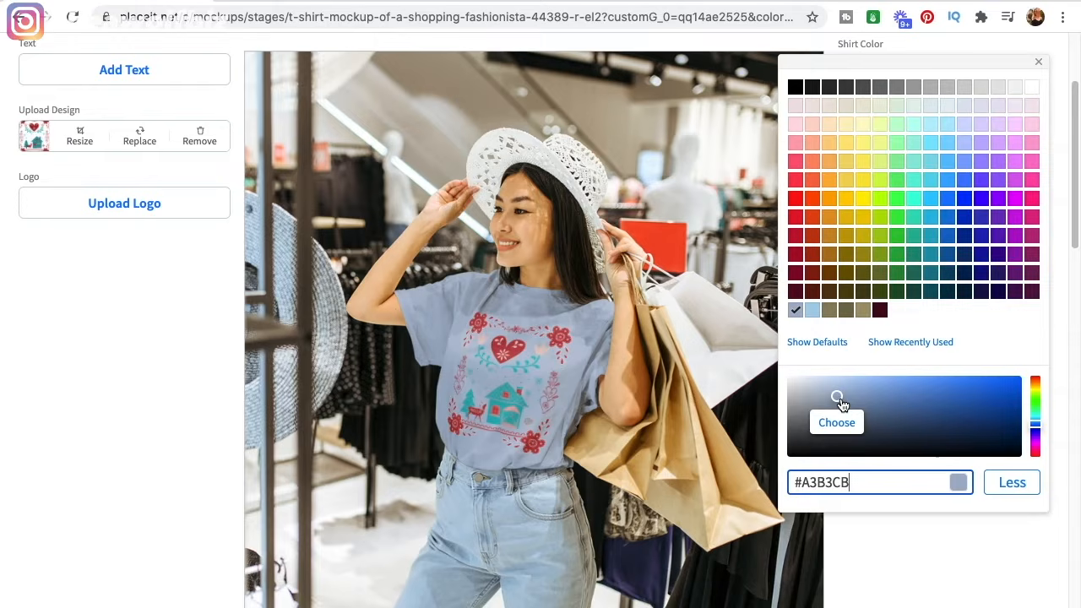
Fine-tune the shirt color's shade and hue, applying #AFC4E3 first and #A4C2E0 as the final color, and close the color picker.
left_click_drag(840, 404, 848, 398)
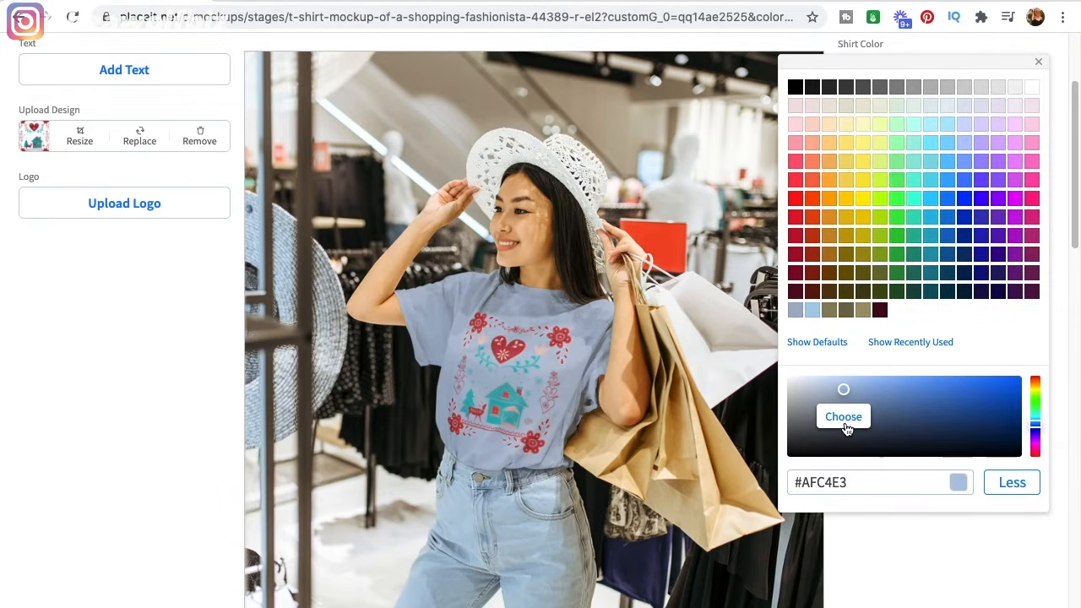
left_click(845, 417)
left_click_drag(844, 389, 849, 396)
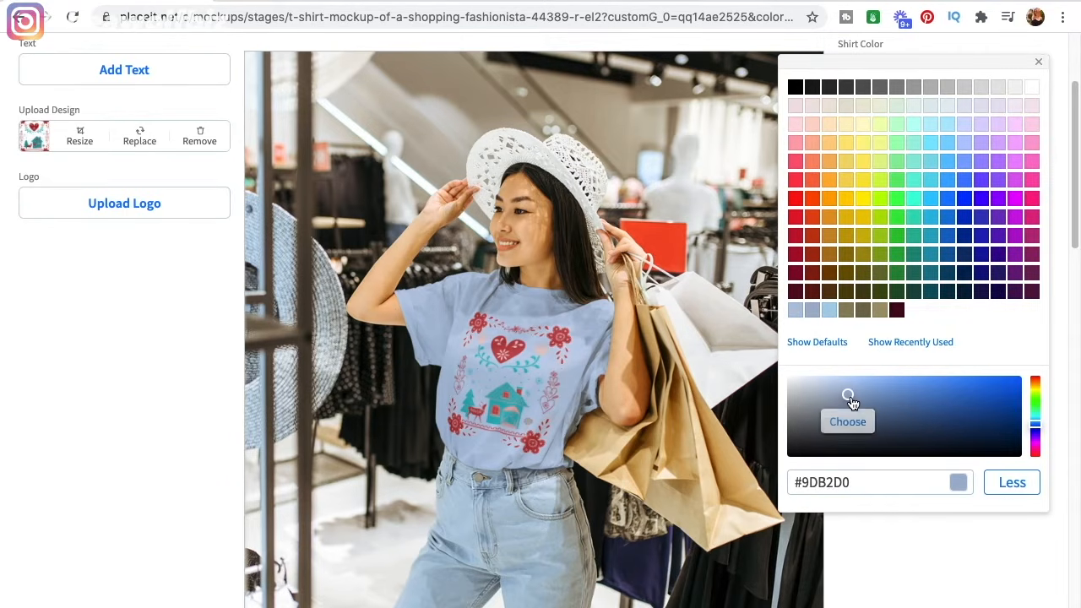
left_click(1039, 427)
left_click_drag(848, 395, 853, 390)
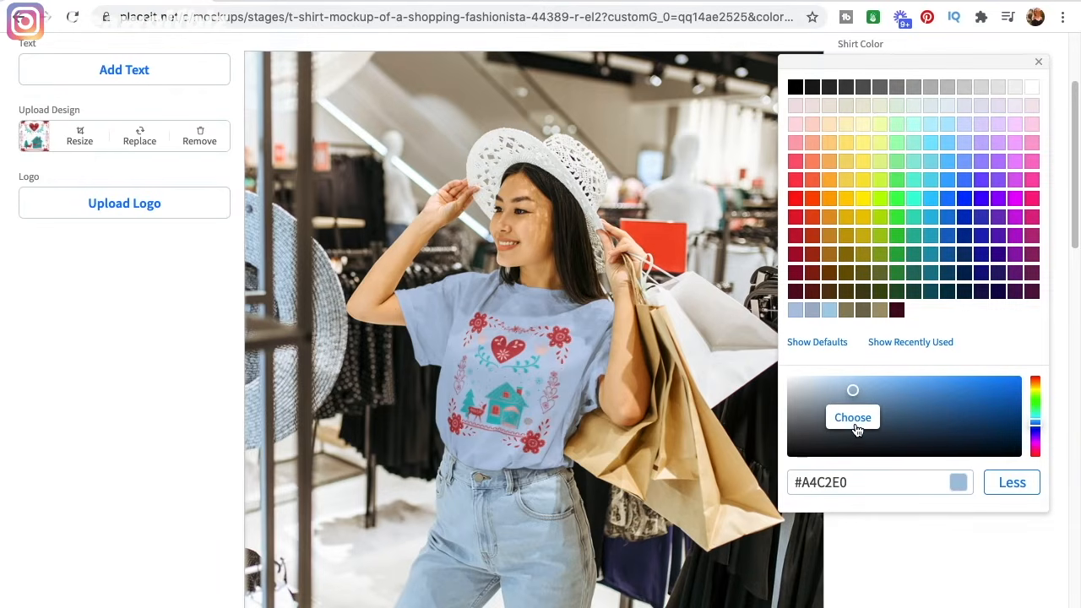
left_click(855, 425)
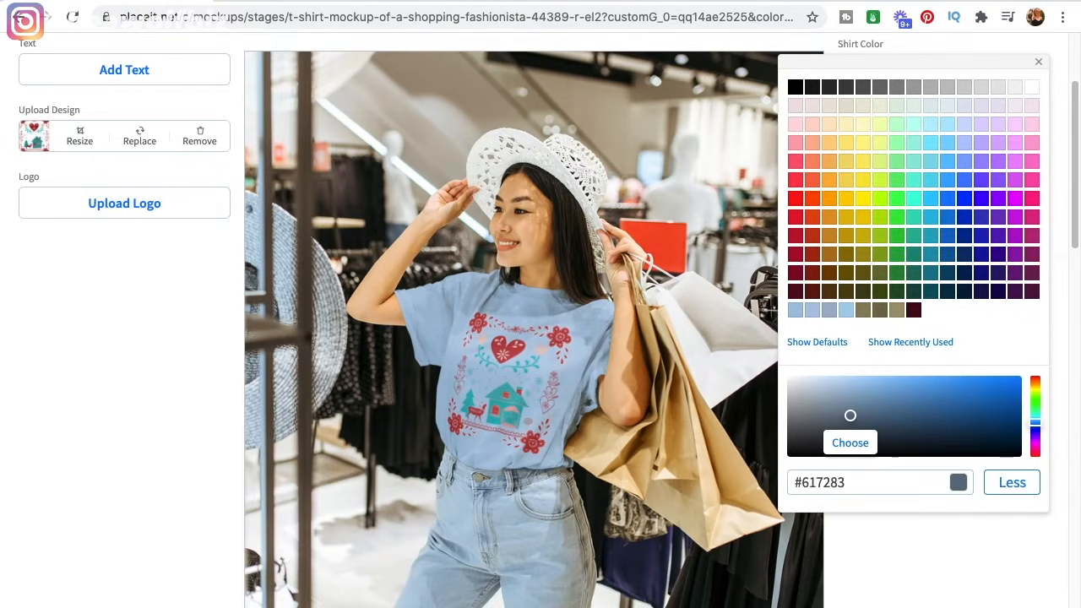
left_click(912, 554)
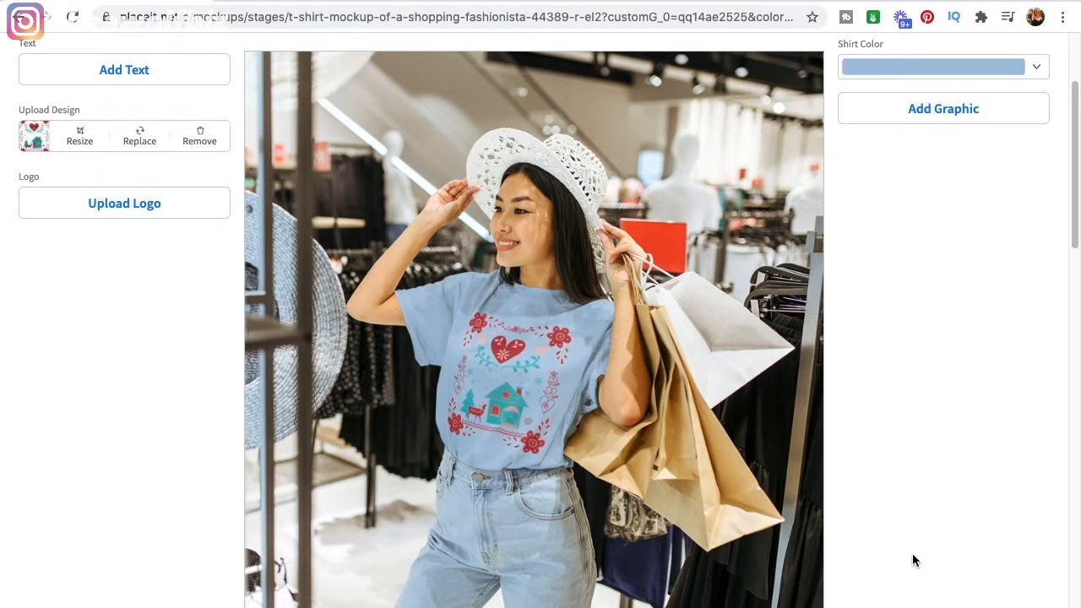
Search Placeit's mockups for "knotted tshirt".
scroll(913, 555, "up", 2)
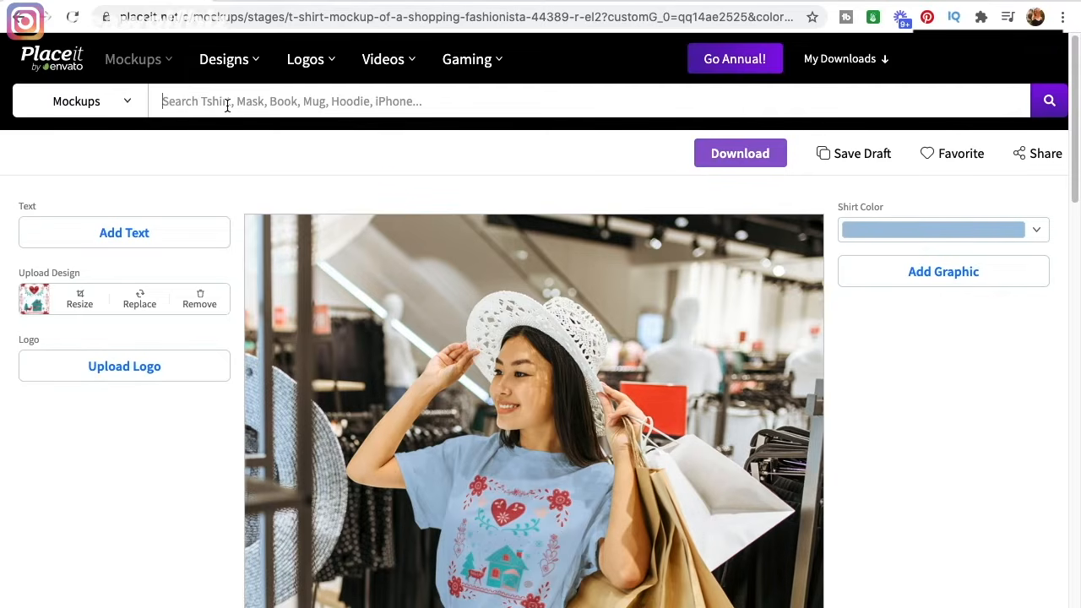
type("knotted")
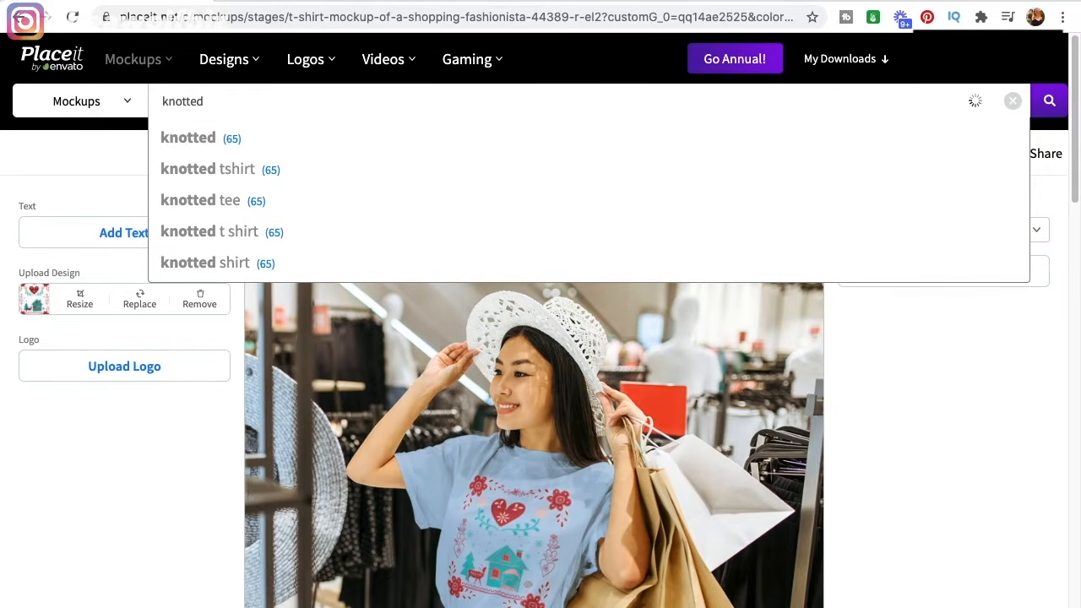
left_click(234, 167)
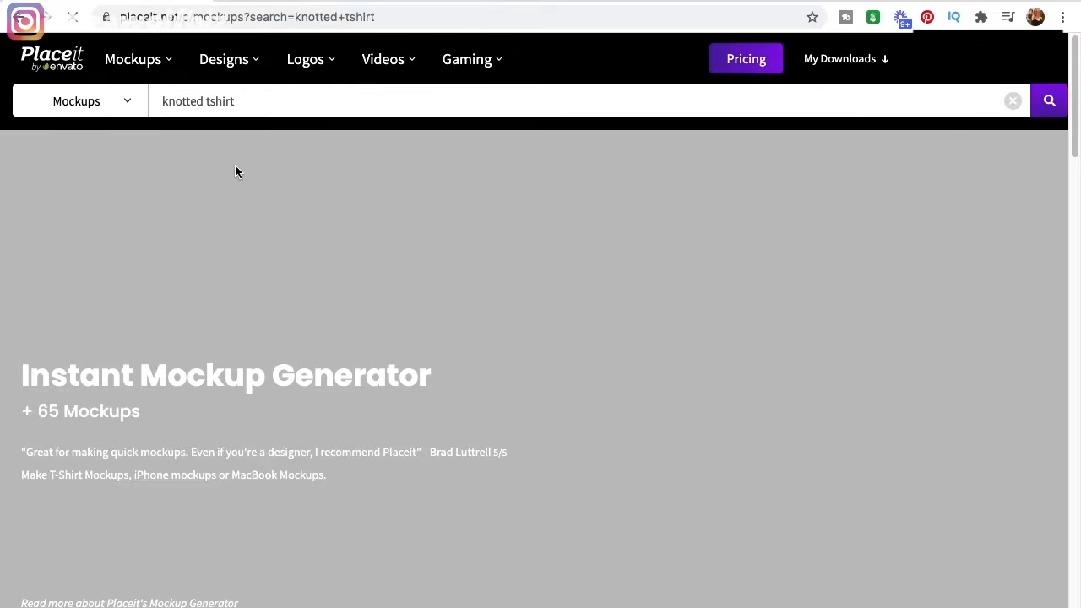
Browse the knotted T-shirt mockups to examine the available models, poses and shirt styles.
scroll(618, 390, "down", 5)
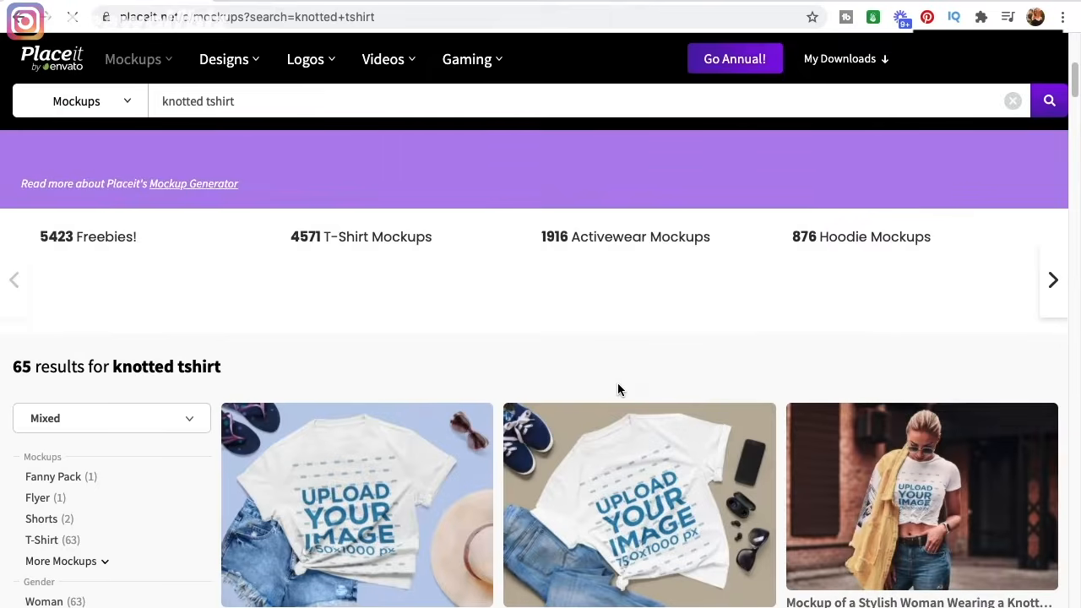
scroll(777, 359, "down", 1)
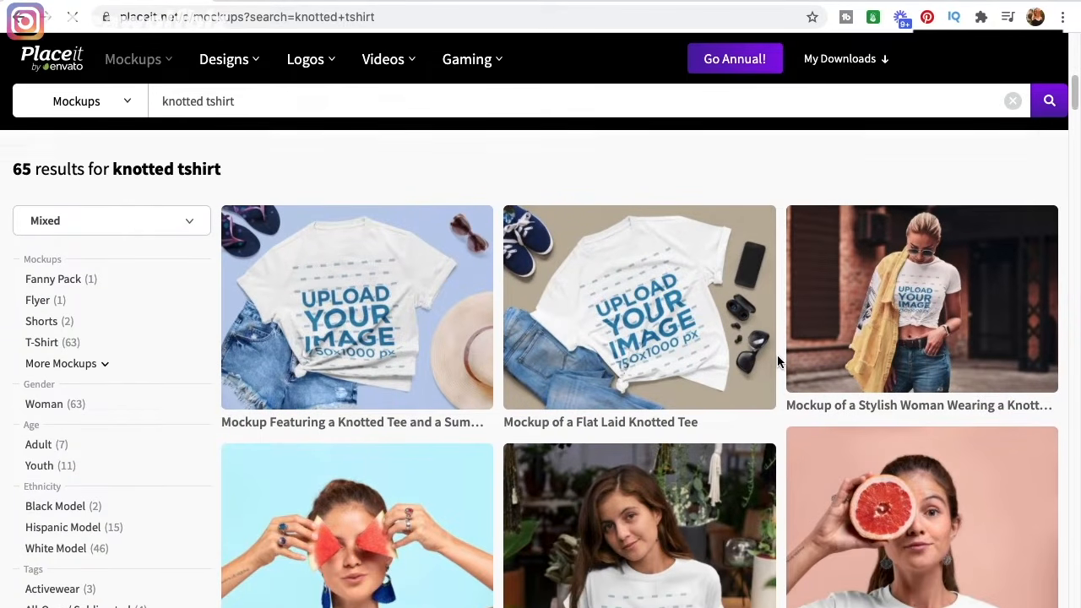
scroll(777, 360, "down", 7)
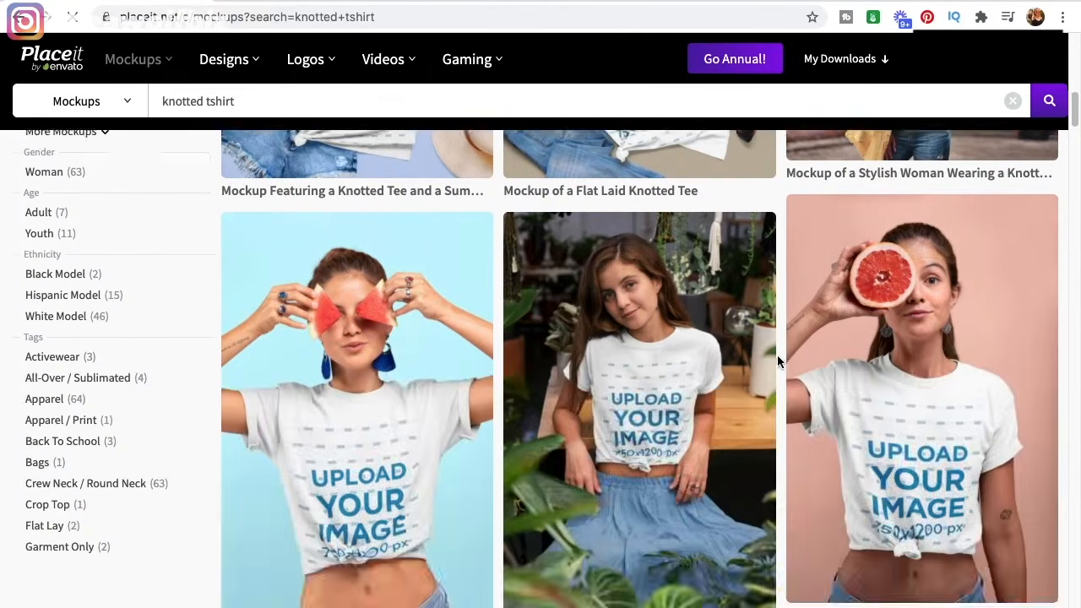
scroll(778, 359, "down", 8)
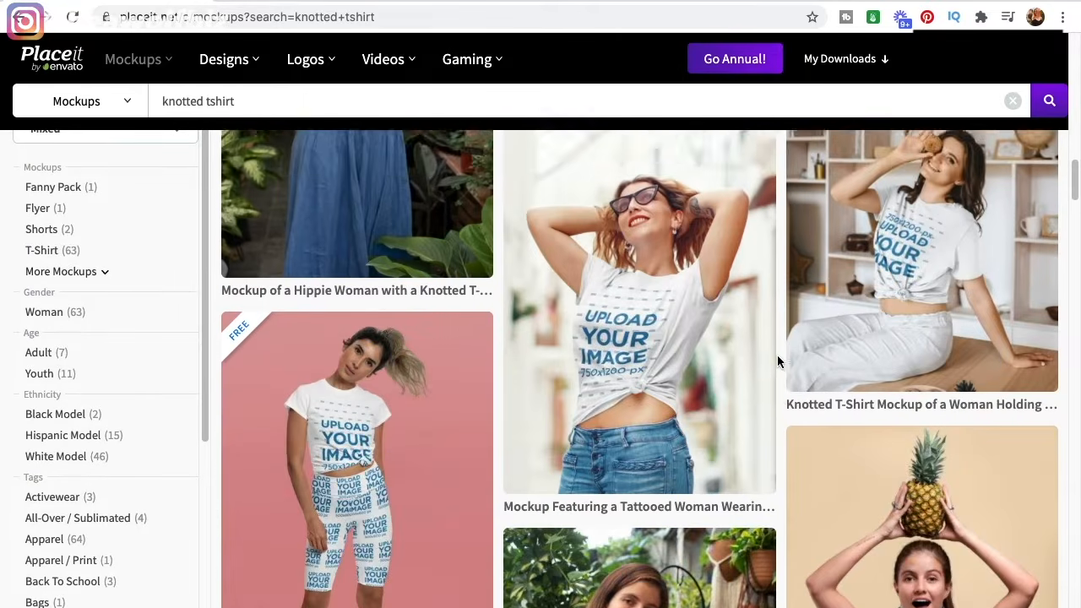
scroll(778, 361, "down", 9)
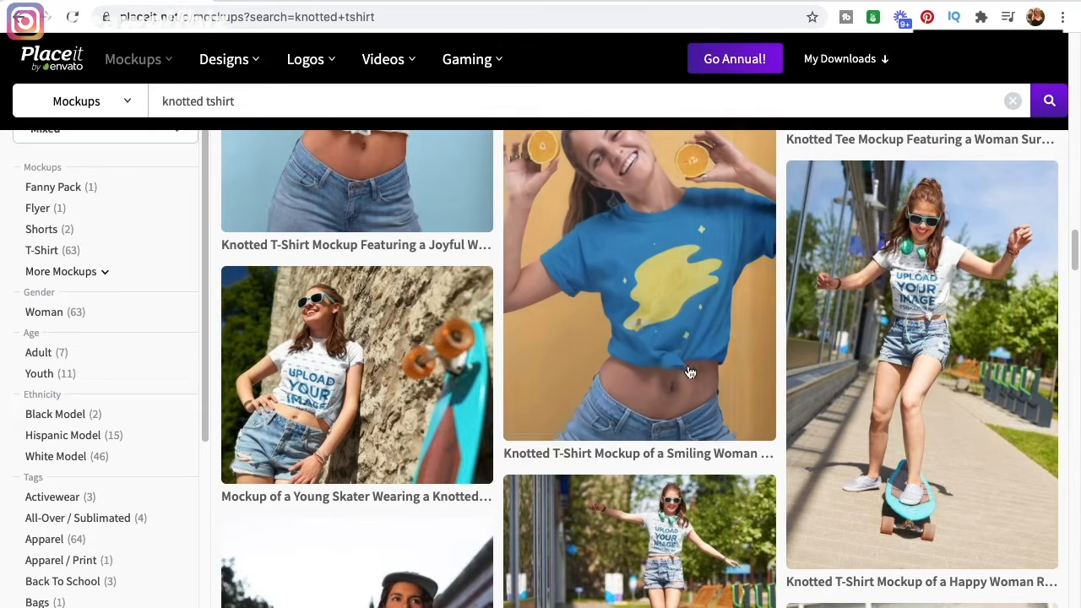
scroll(657, 369, "down", 3)
scroll(658, 370, "down", 10)
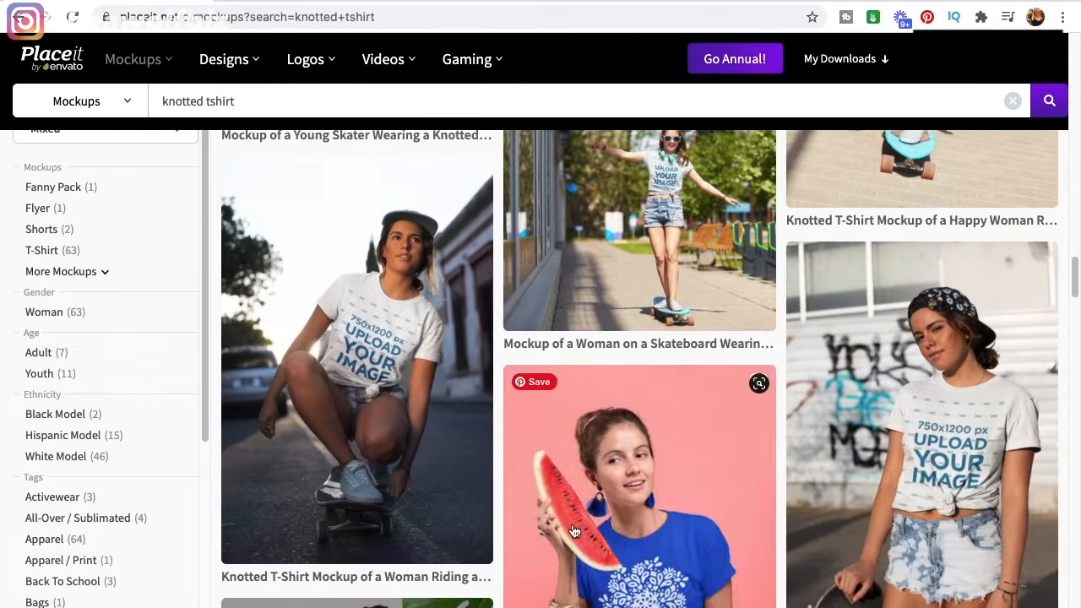
scroll(572, 530, "down", 4)
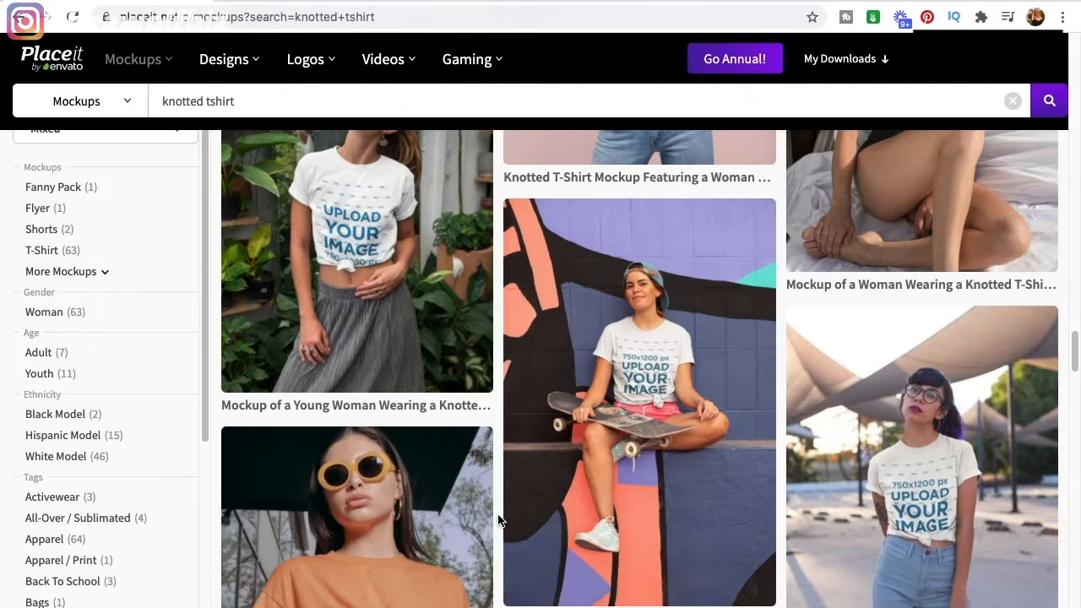
scroll(498, 520, "down", 6)
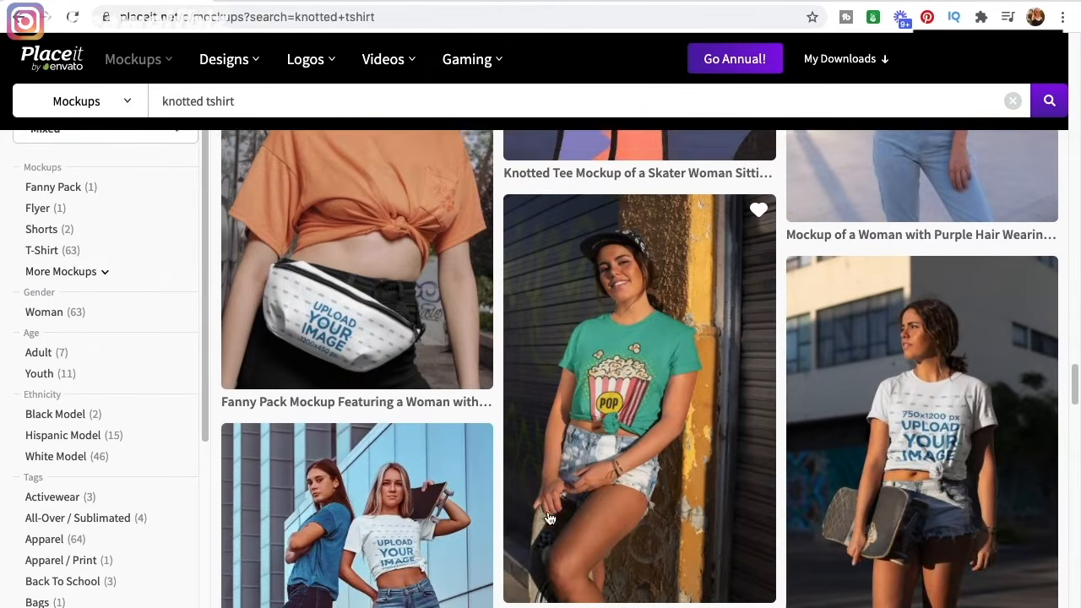
scroll(567, 528, "down", 2)
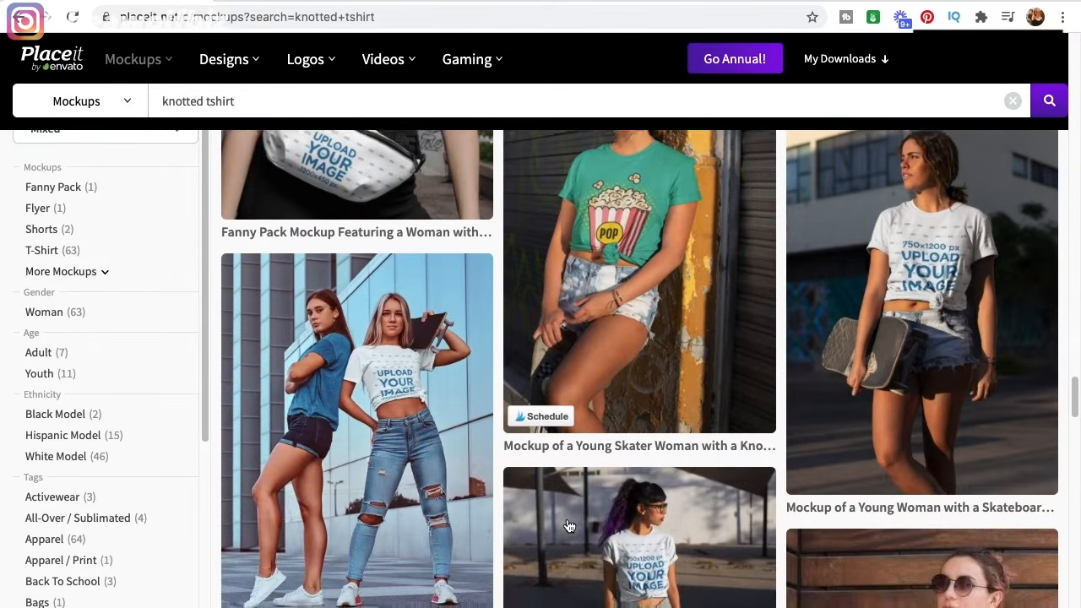
scroll(567, 526, "down", 5)
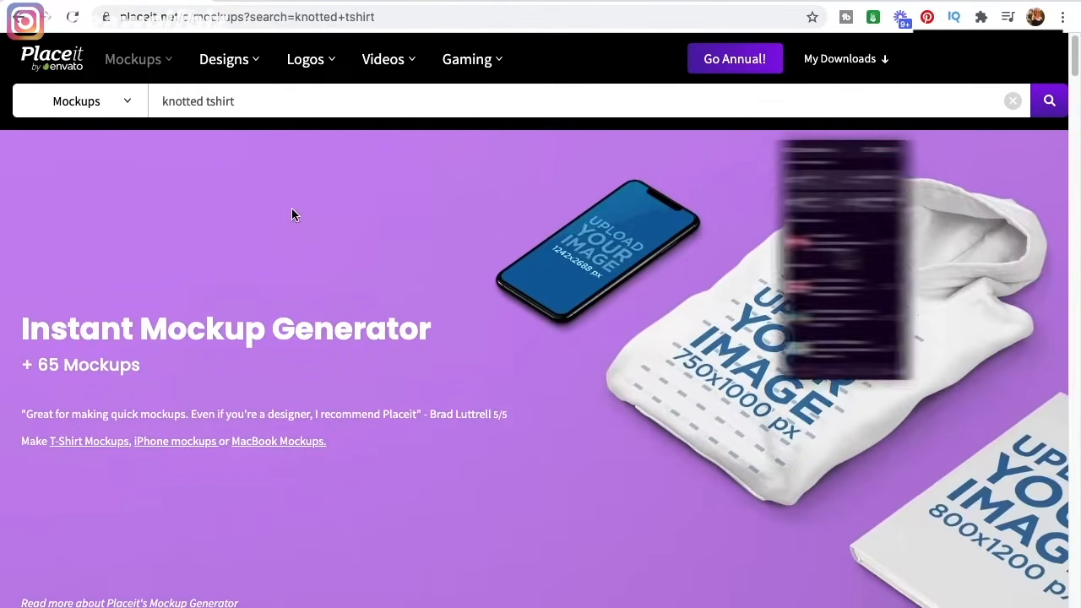
Switch the search category from Mockups to Designs and search for "butterfly".
left_click(250, 101)
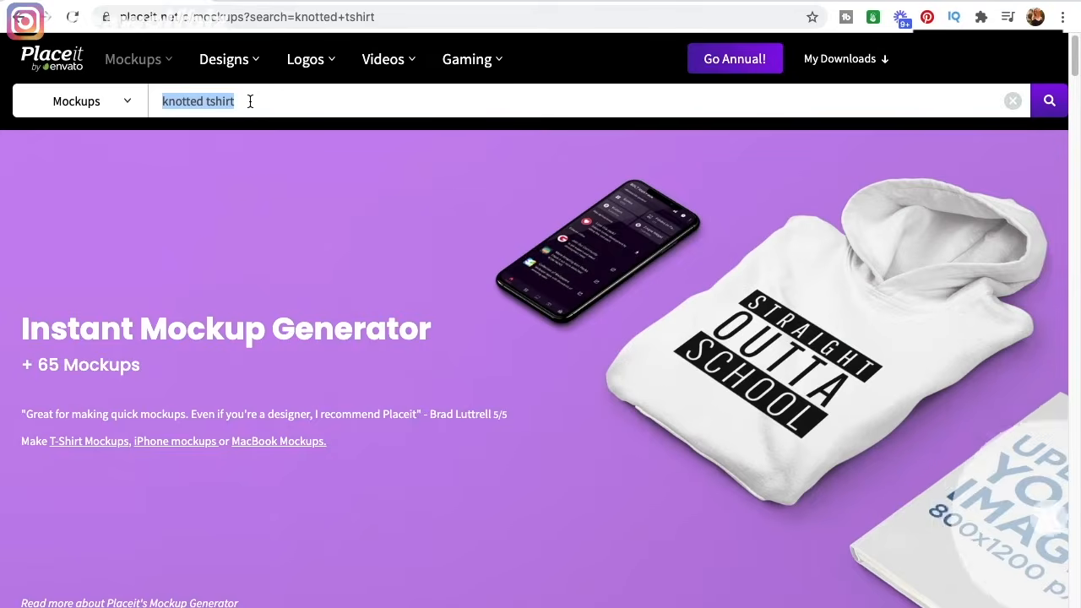
scroll(281, 104, "down", 5)
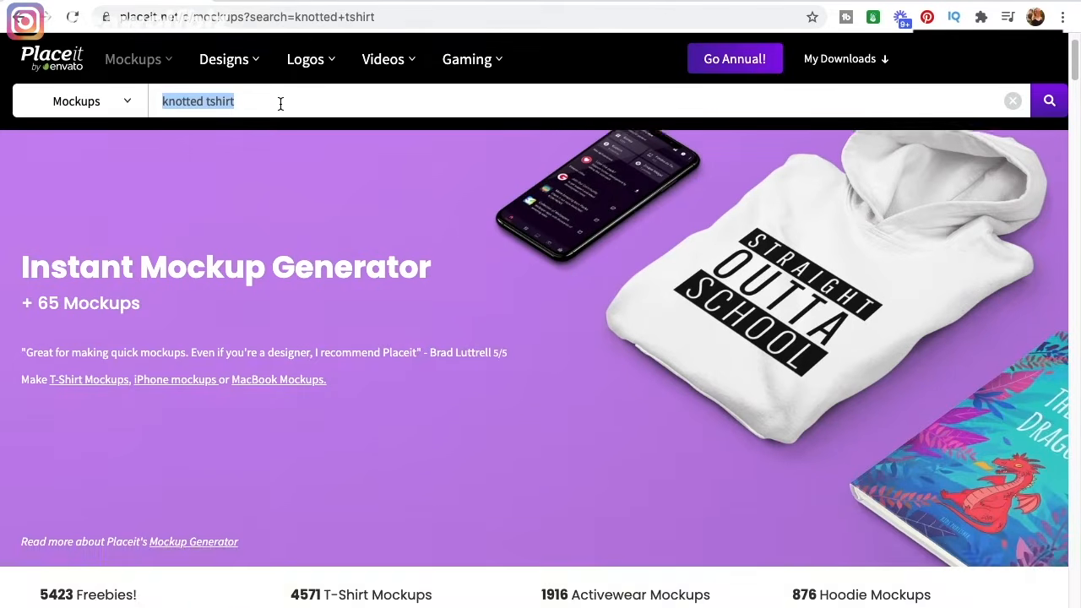
scroll(283, 289, "up", 3)
scroll(283, 296, "up", 3)
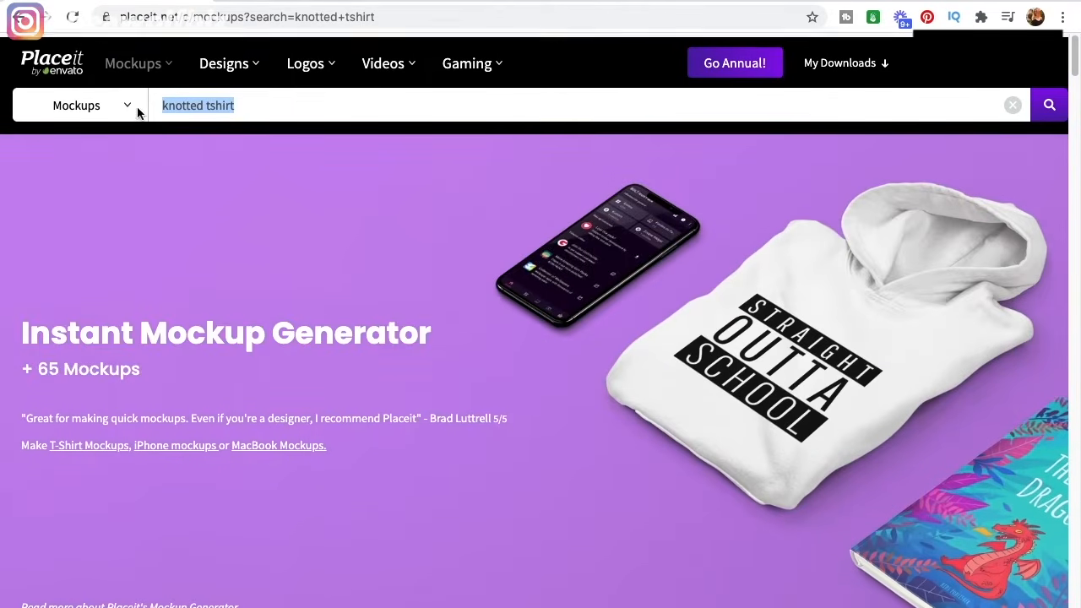
left_click(115, 105)
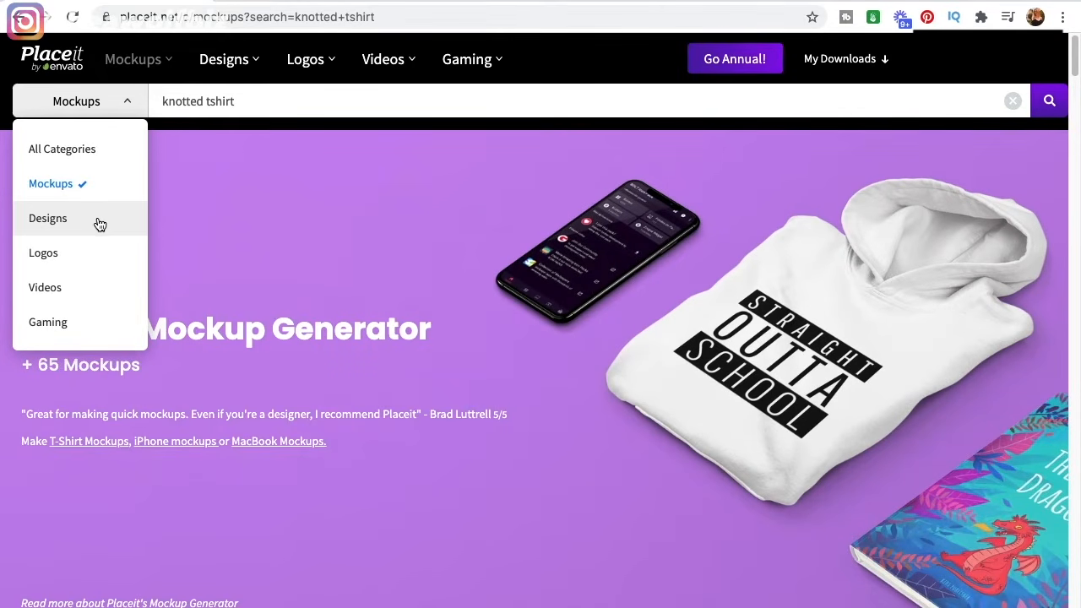
left_click(98, 220)
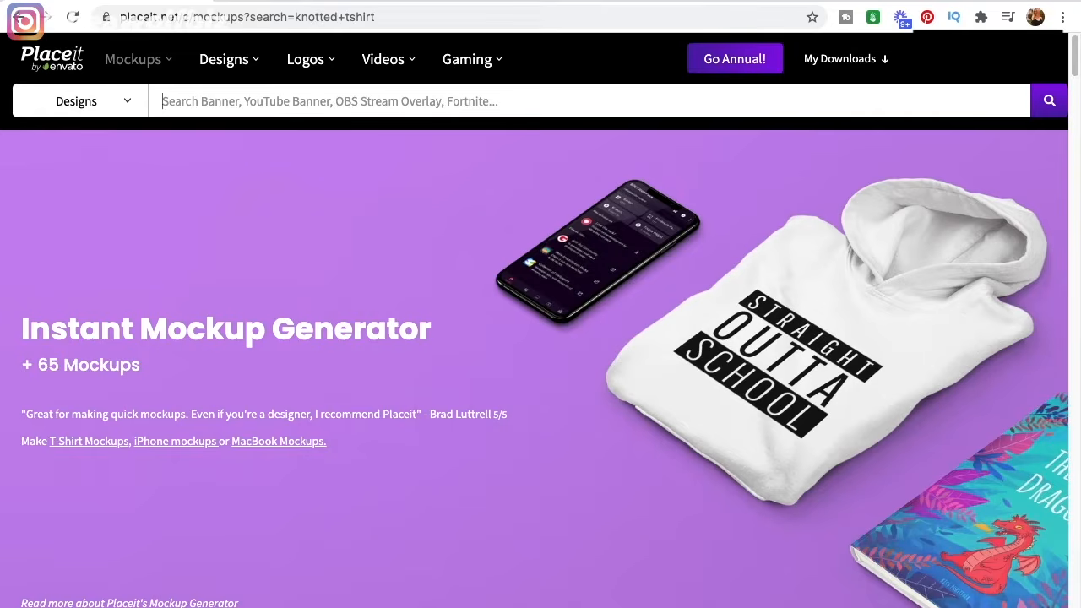
type("butterfly")
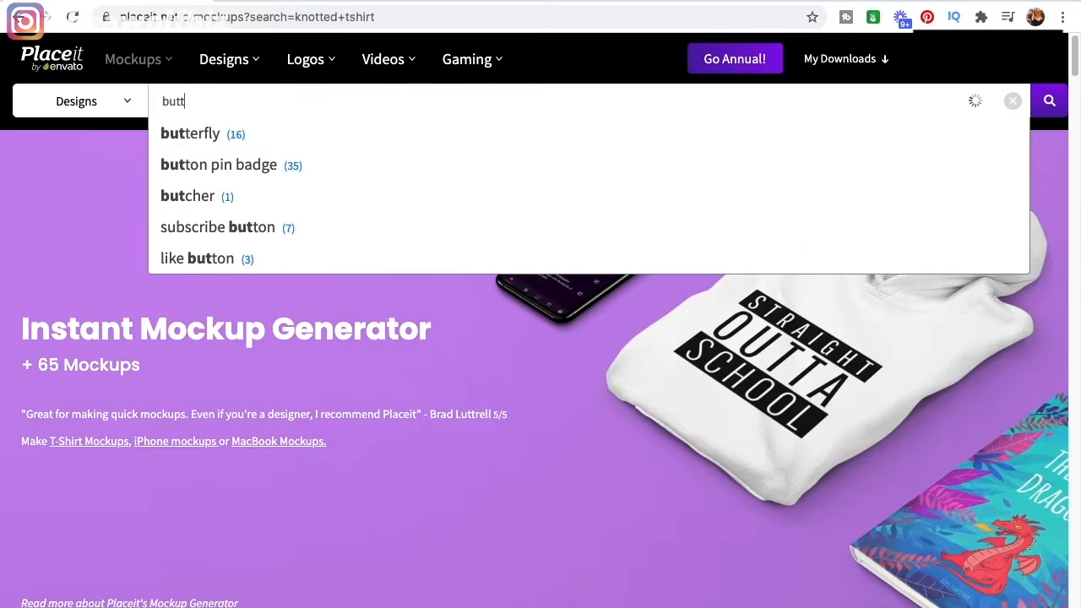
left_click(256, 141)
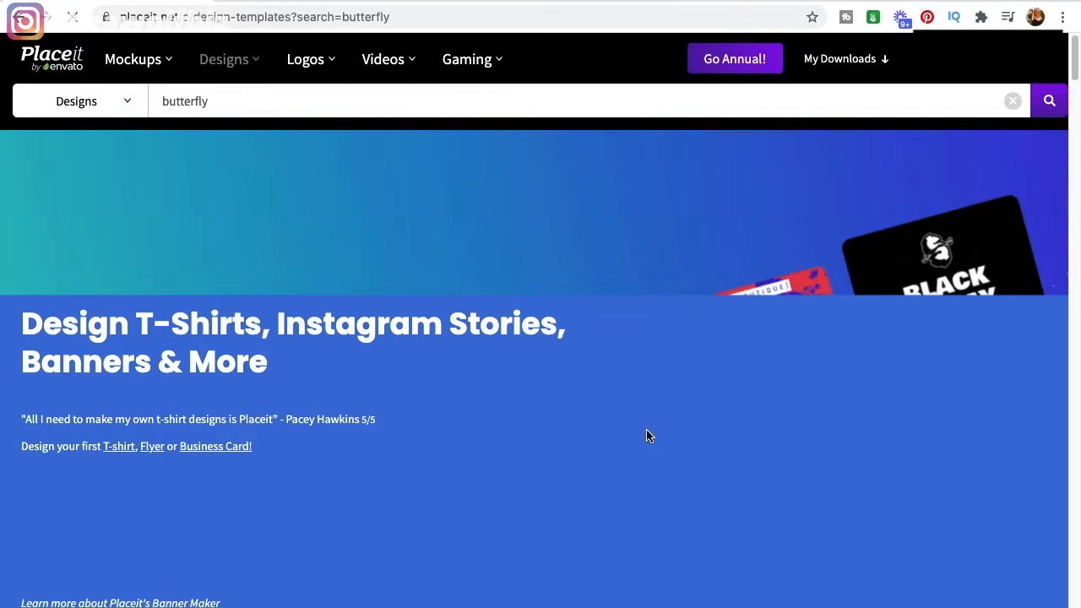
Browse the butterfly design templates to examine their illustrations, slogans and product types.
scroll(647, 435, "down", 3)
scroll(510, 398, "down", 3)
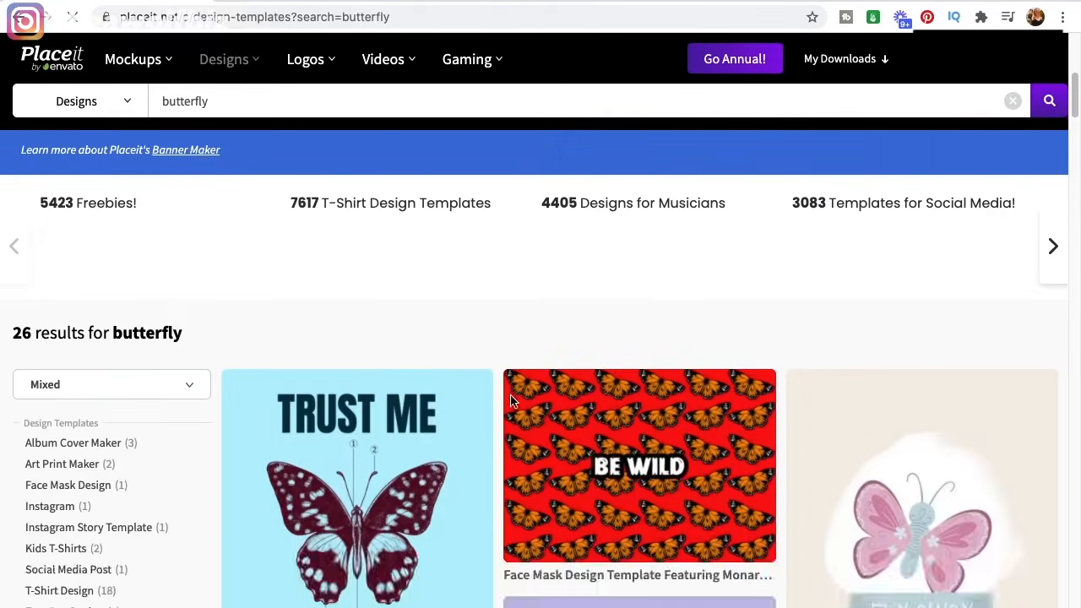
scroll(499, 411, "down", 5)
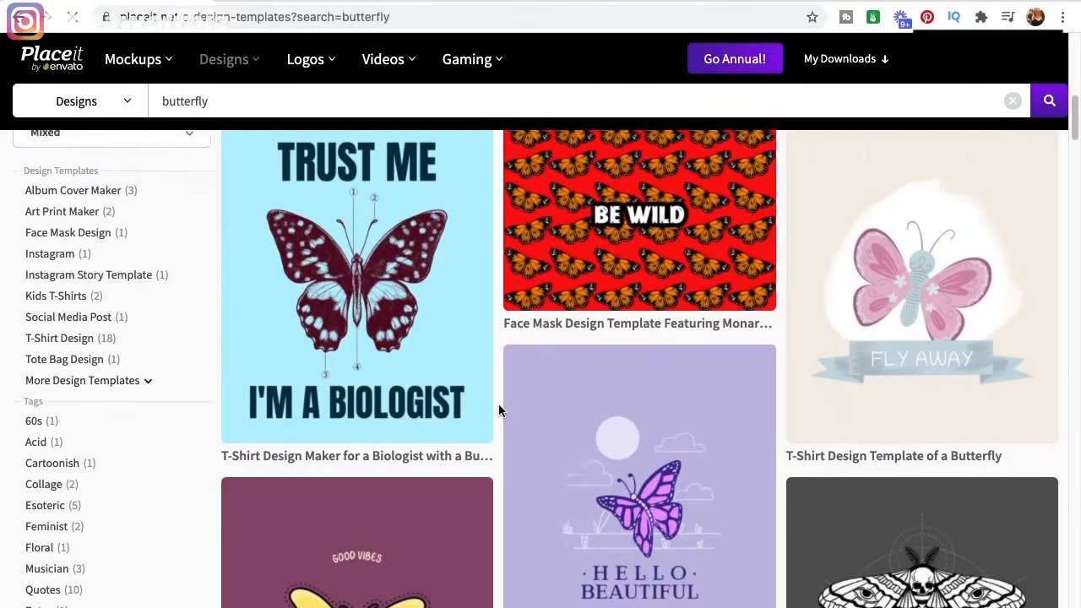
scroll(499, 411, "down", 5)
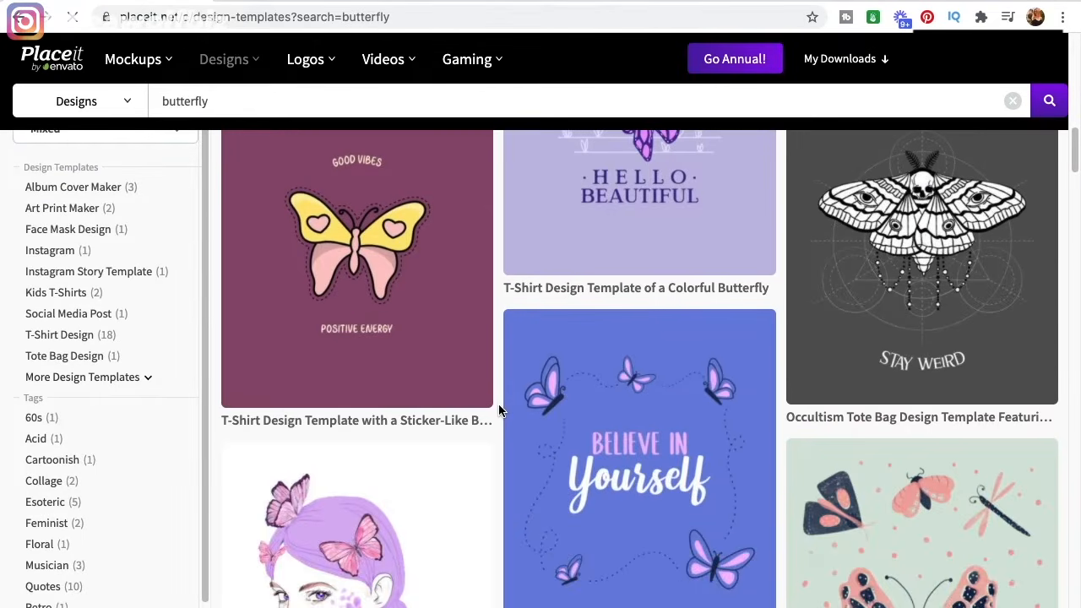
scroll(499, 411, "down", 7)
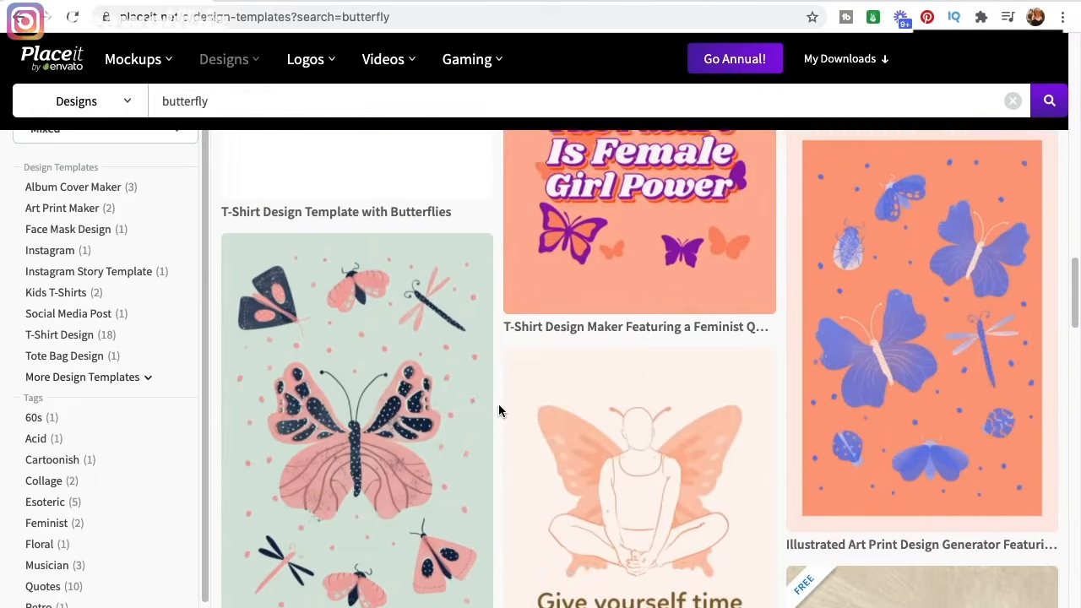
scroll(499, 411, "down", 7)
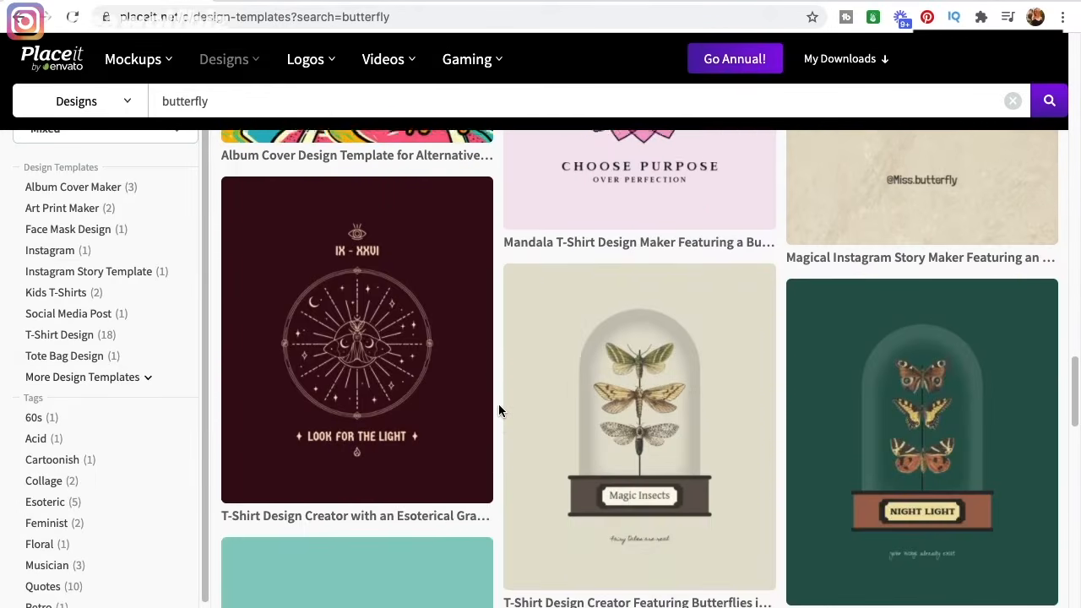
scroll(498, 410, "down", 7)
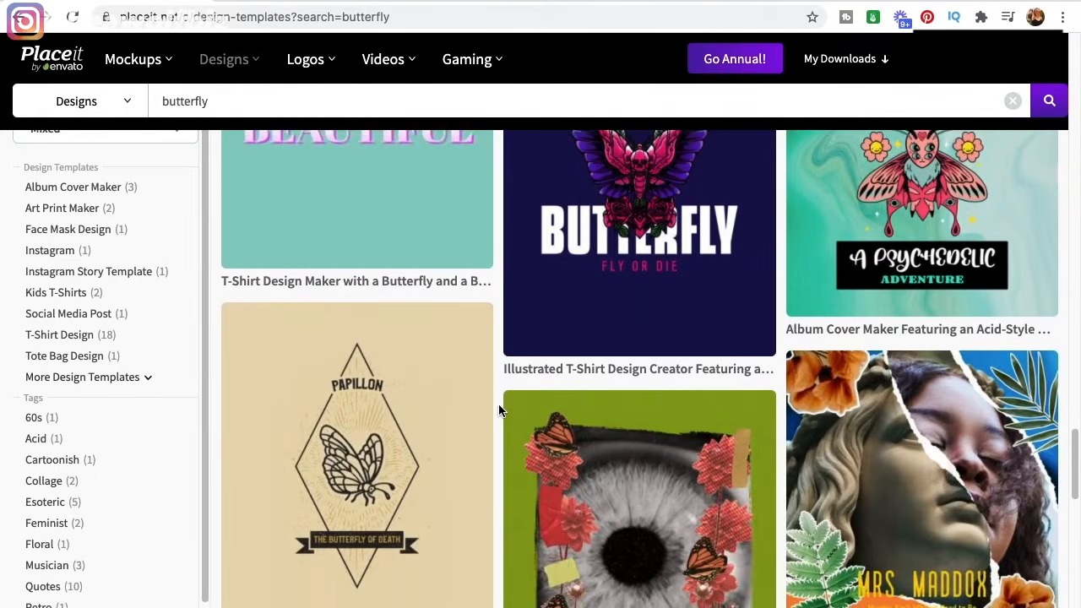
scroll(499, 411, "up", 15)
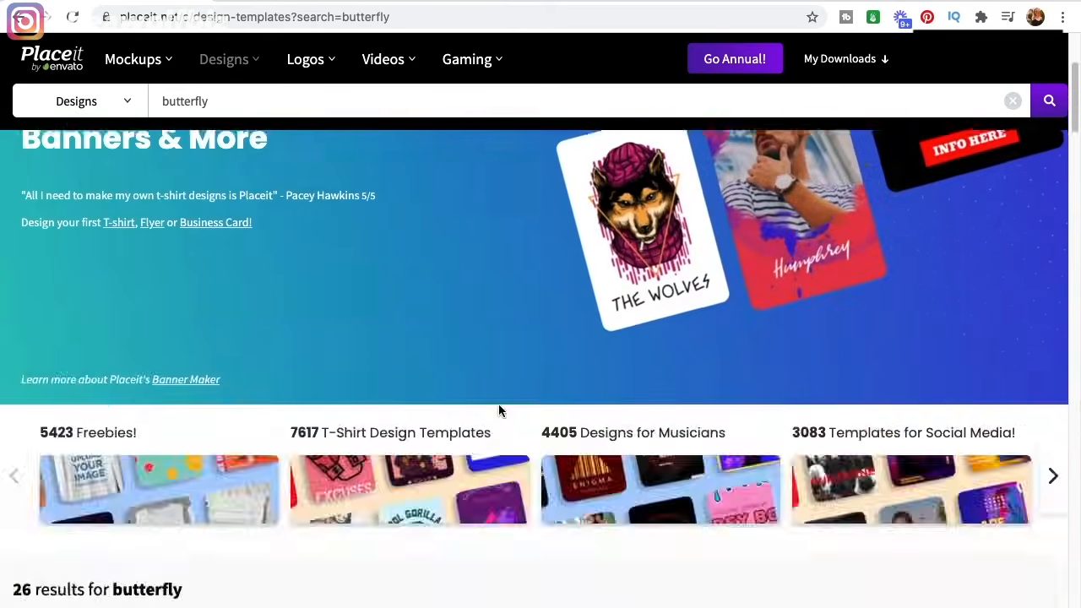
Open the T-Shirt Designs collection and browse its templates for different styles and themes.
mouse_move(220, 64)
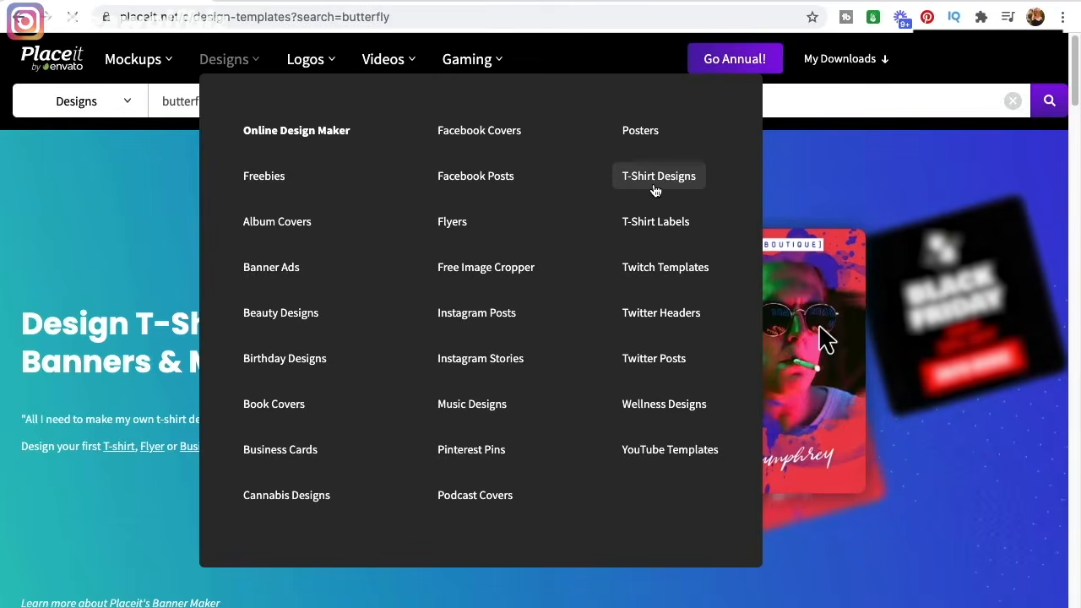
left_click(642, 180)
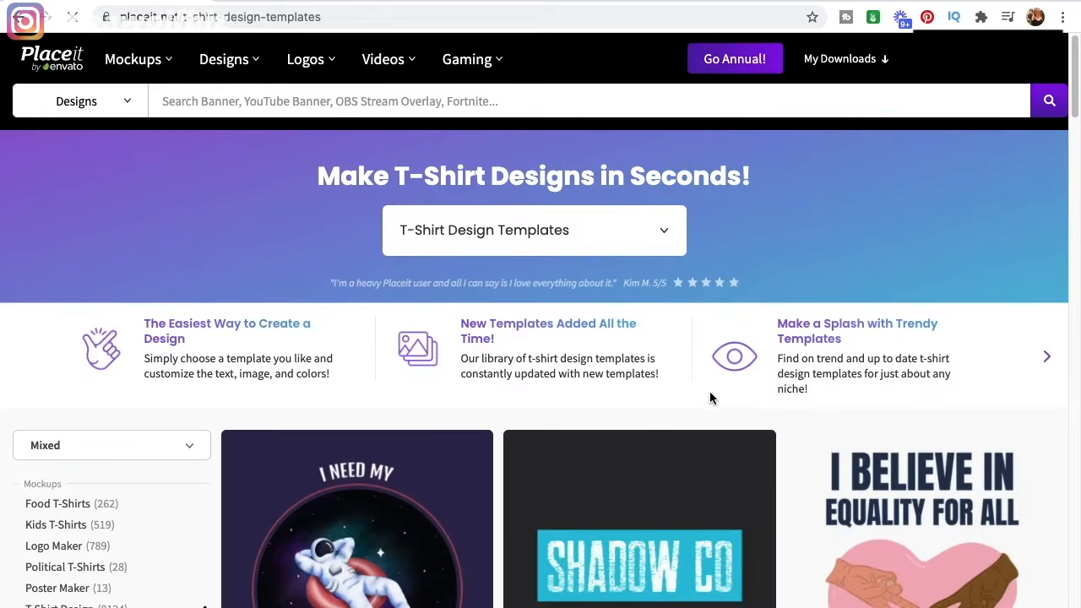
scroll(710, 399, "down", 3)
scroll(496, 253, "down", 3)
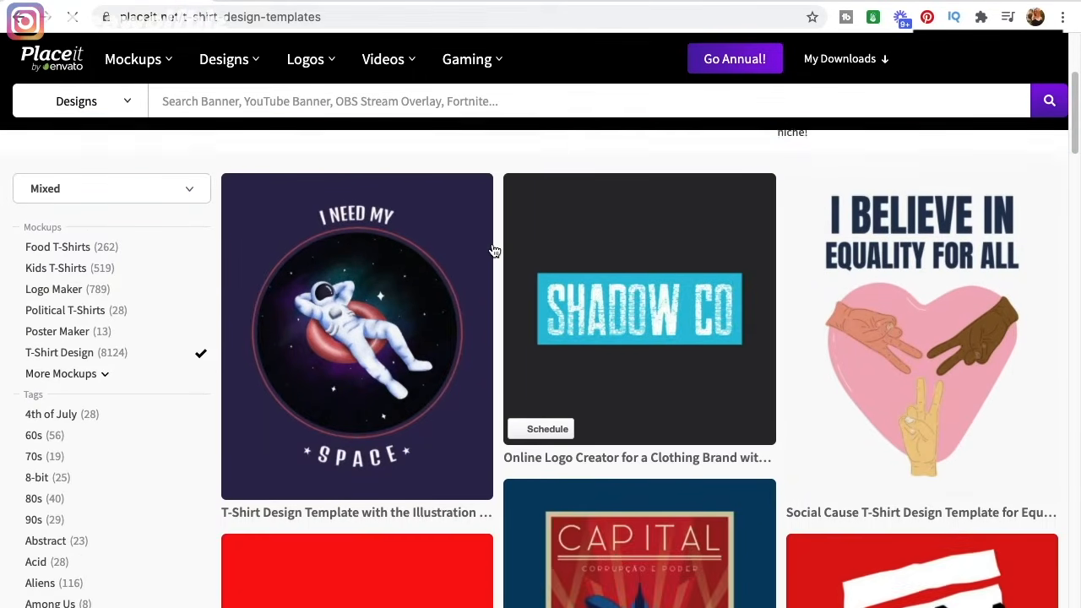
scroll(495, 334, "down", 8)
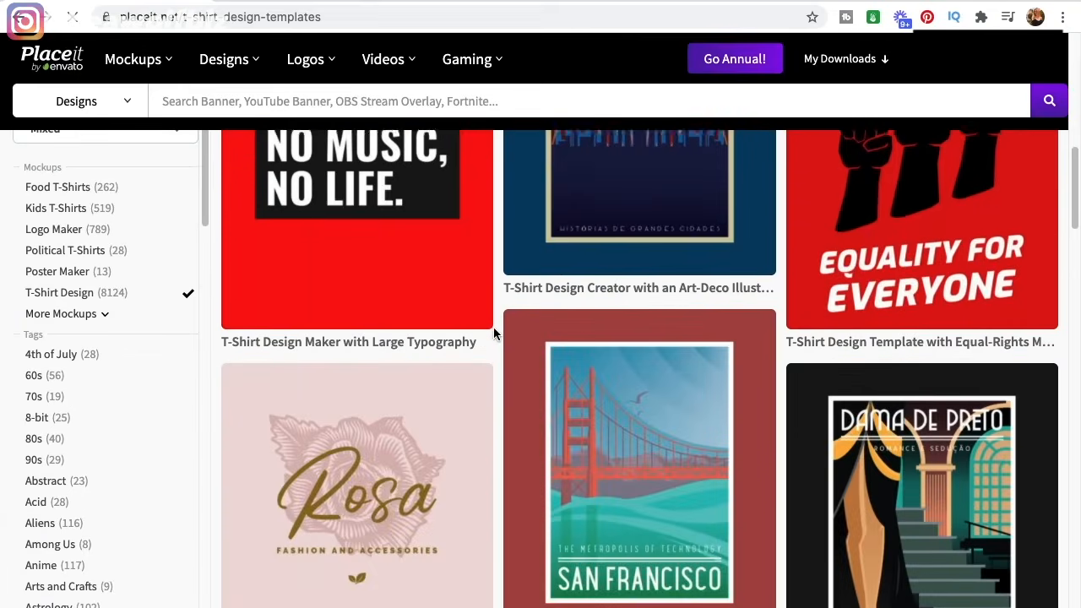
scroll(493, 334, "up", 1)
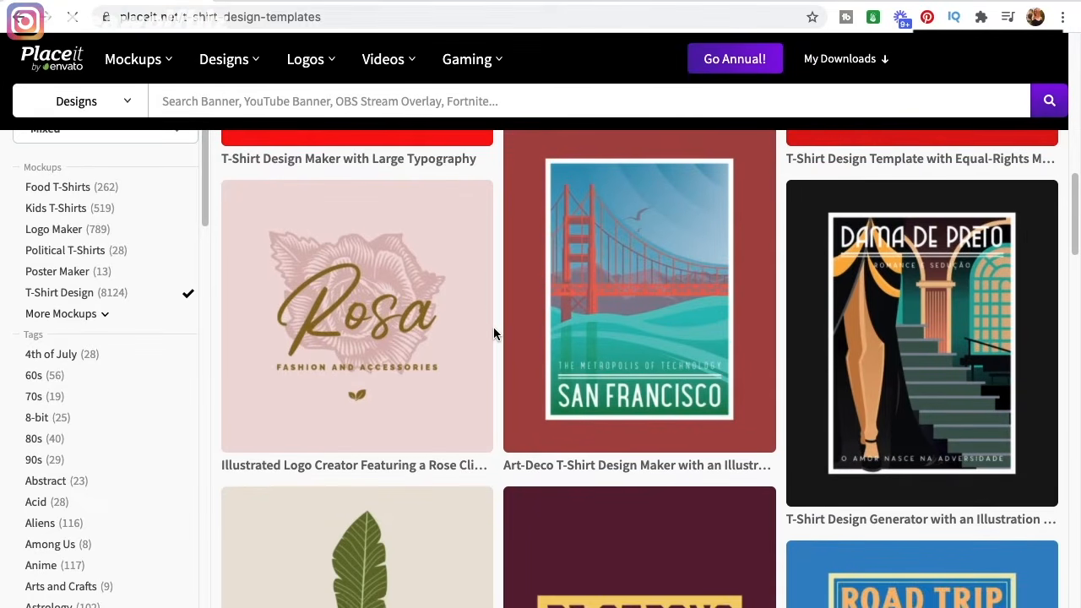
scroll(494, 228, "down", 5)
scroll(495, 228, "down", 10)
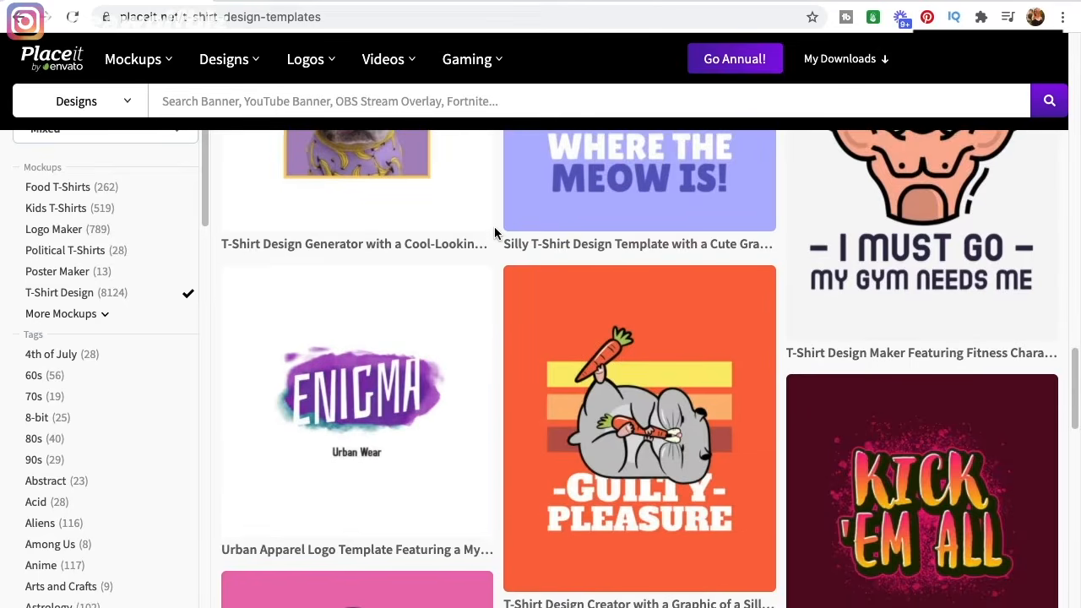
scroll(495, 233, "down", 3)
Return to the pink Rosa rose clipart logo template and open it in the editor.
scroll(495, 233, "up", 20)
scroll(495, 233, "down", 7)
scroll(495, 233, "down", 3)
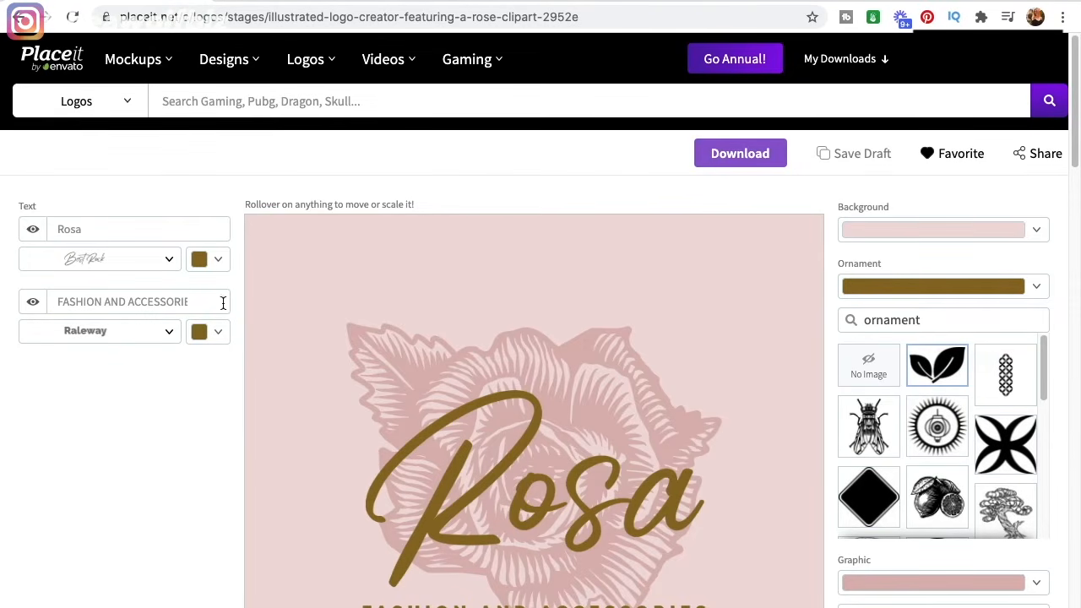
Examine the font list and the color palette offered for the Rosa design's text, and close both.
scroll(148, 384, "down", 1)
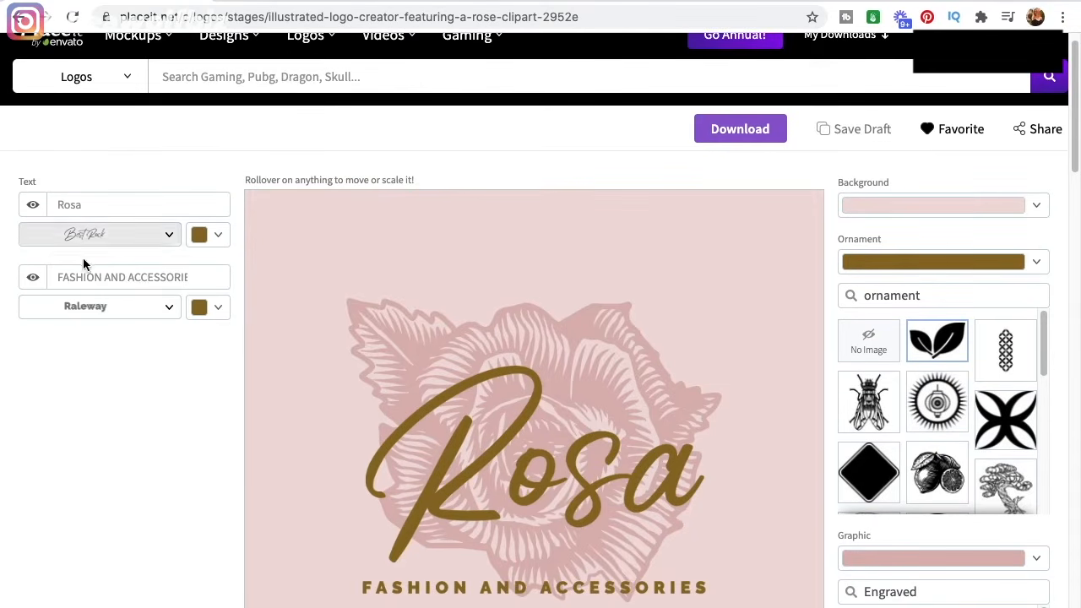
left_click(101, 310)
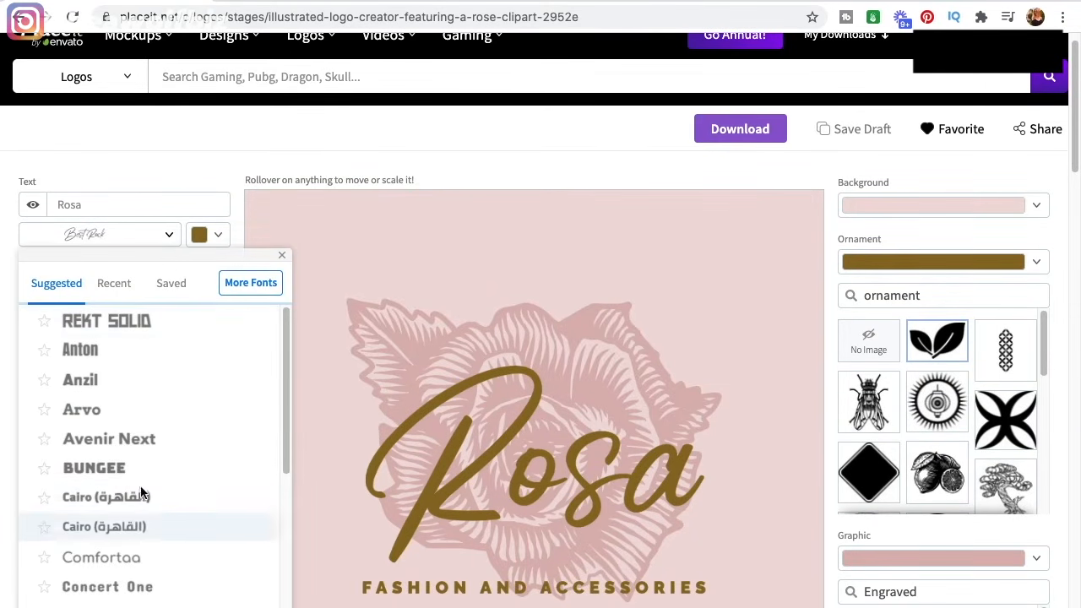
left_click(223, 180)
left_click(218, 245)
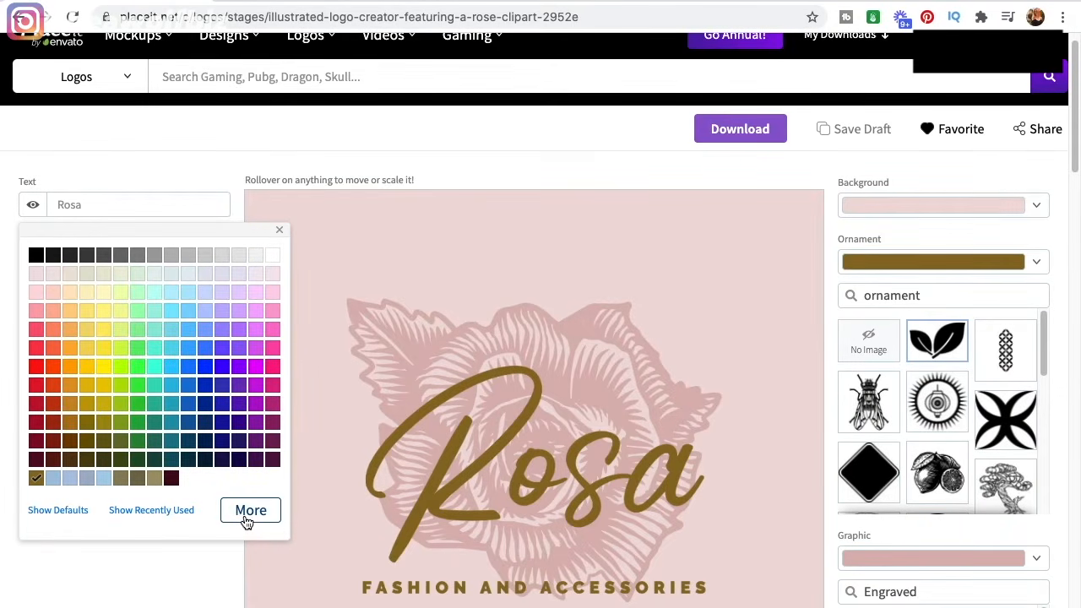
left_click(178, 583)
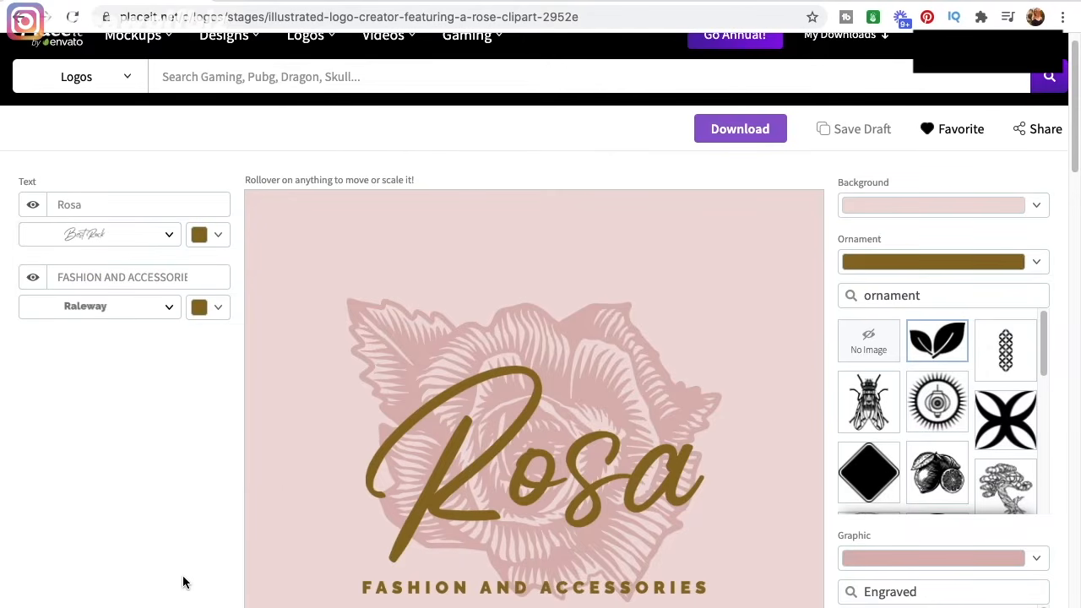
Make the Rosa design's background transparent and close the color palette.
left_click(907, 206)
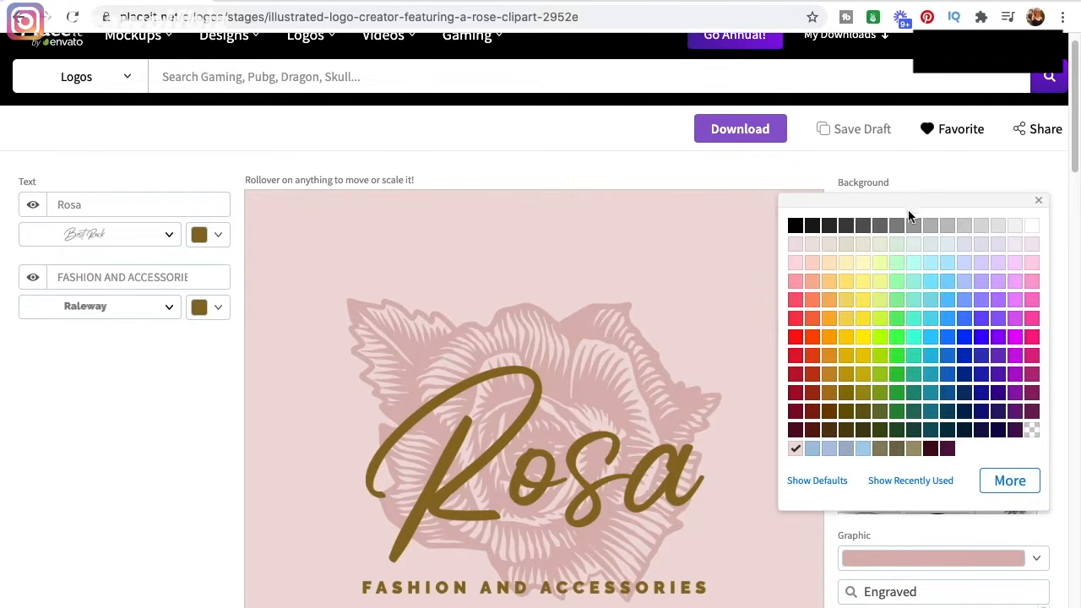
left_click(1032, 433)
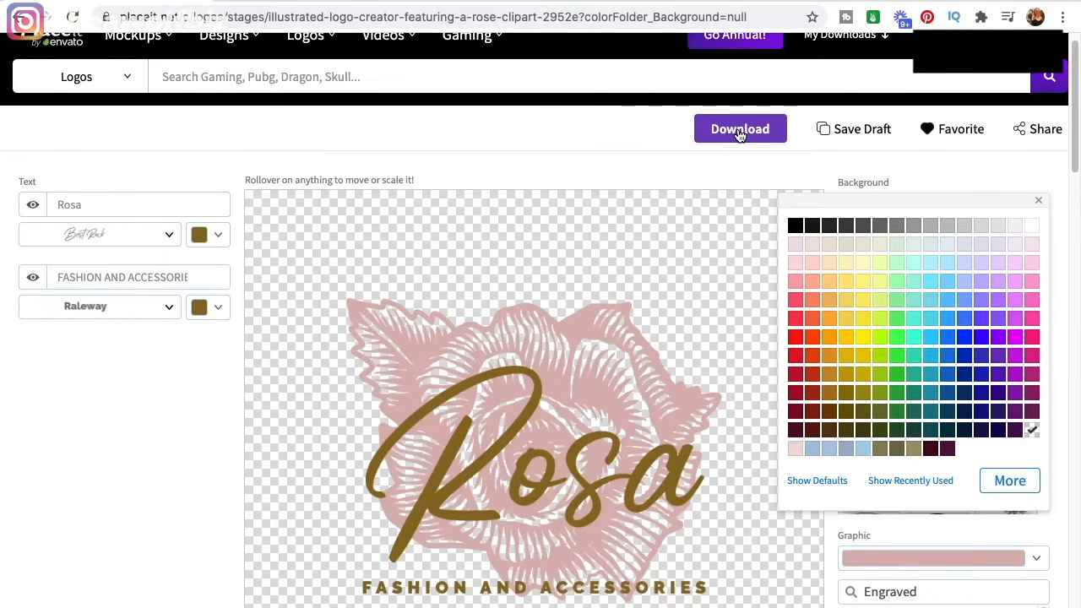
left_click(724, 159)
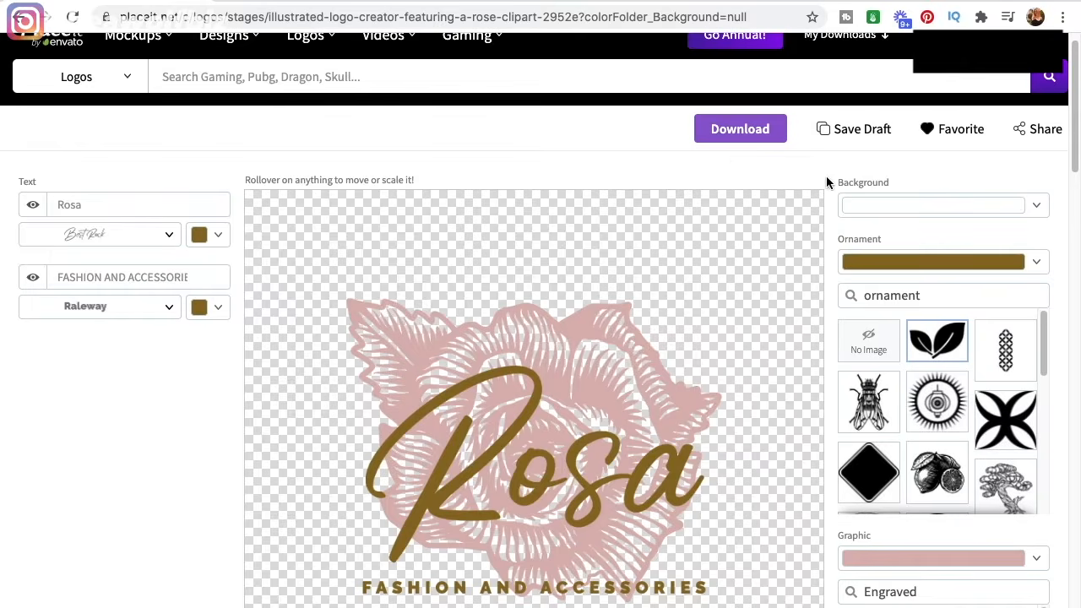
Change the color of the engraved rose graphic behind the Rosa text to bright red and close the palette.
scroll(828, 193, "down", 2)
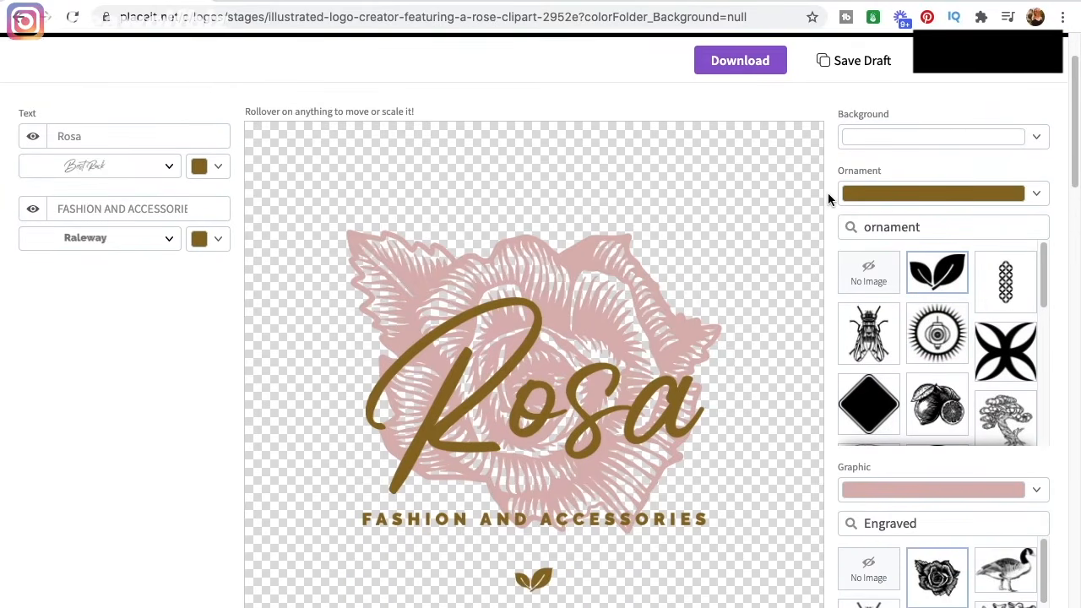
scroll(828, 198, "down", 1)
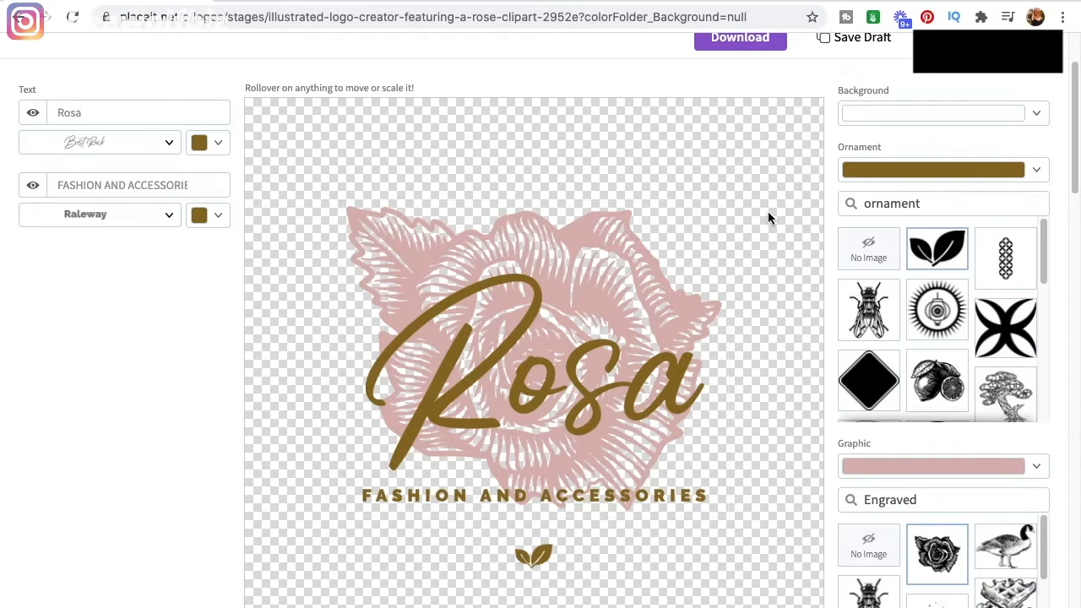
scroll(812, 288, "down", 1)
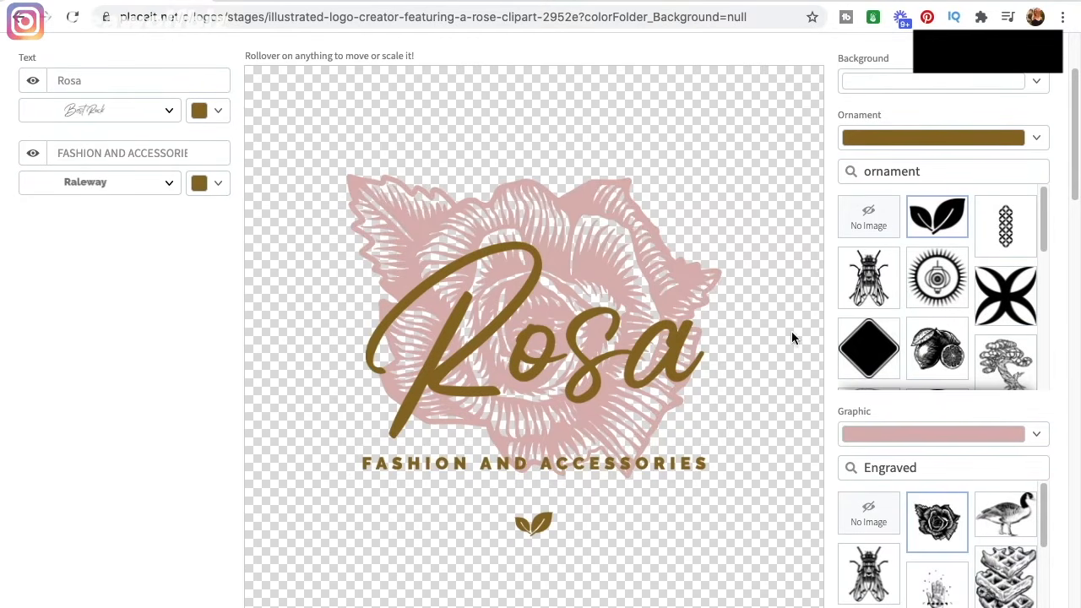
left_click(603, 203)
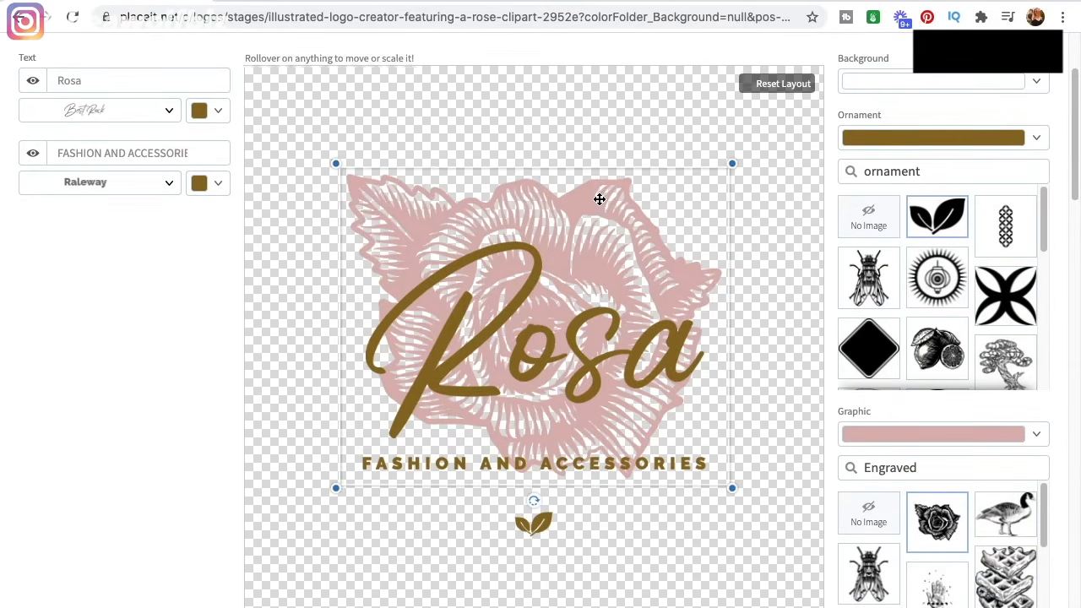
left_click(1037, 439)
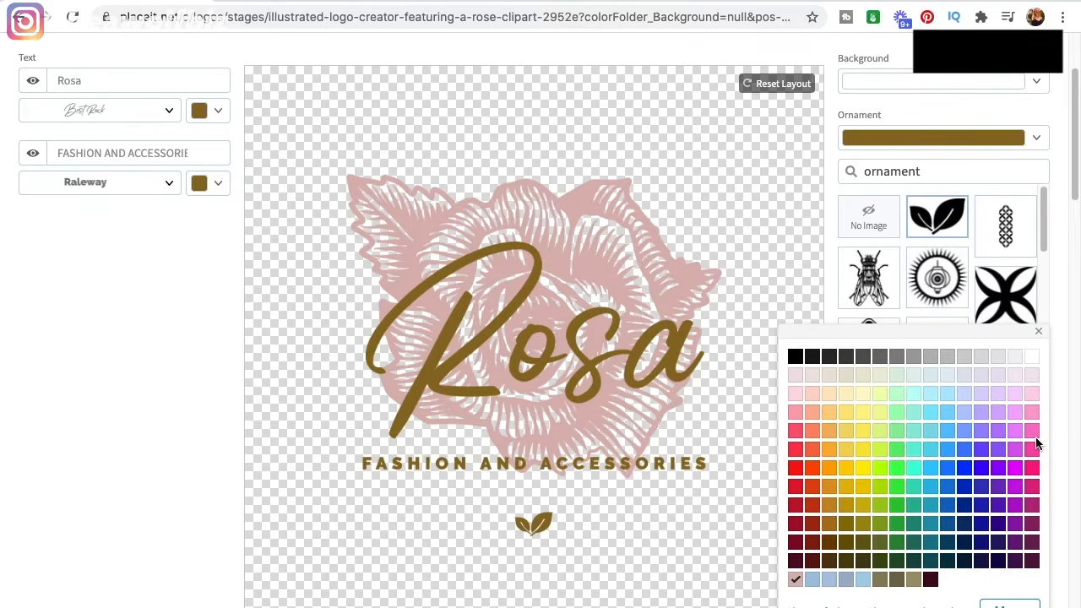
left_click(797, 452)
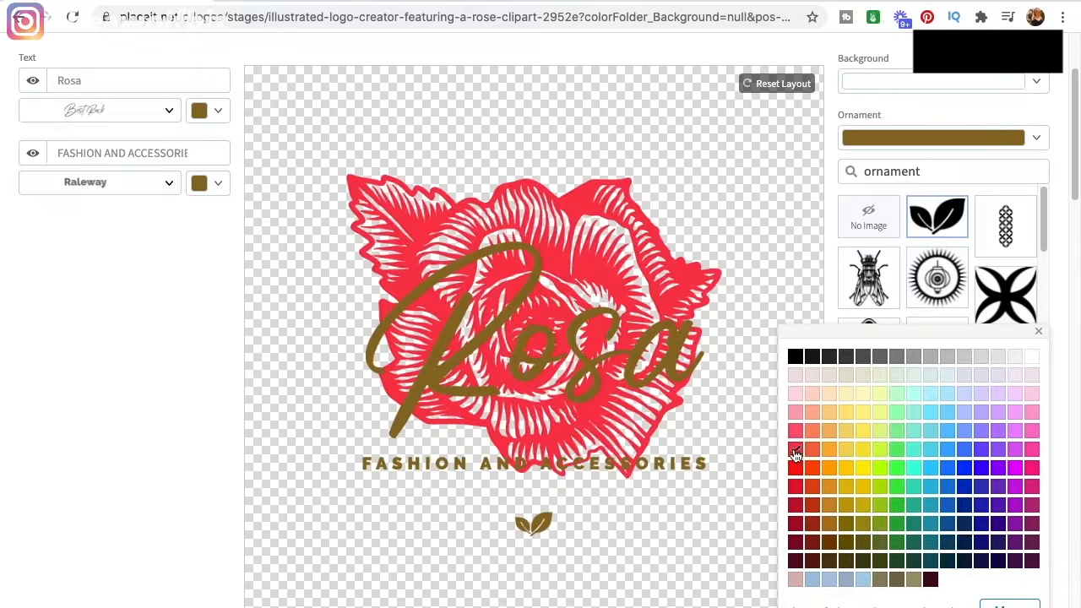
left_click(645, 539)
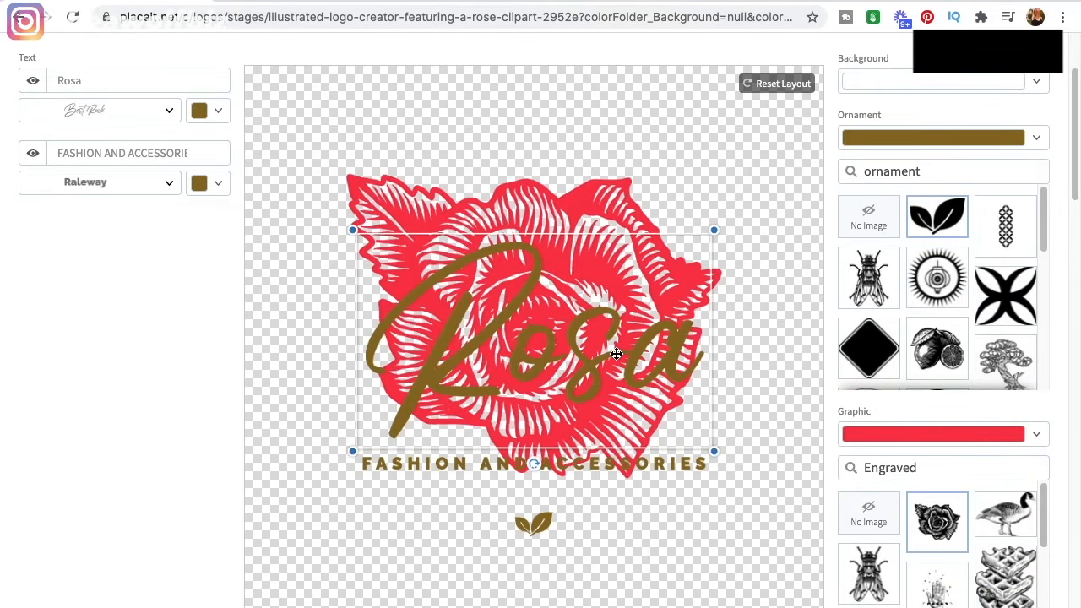
Change the color of the Rosa text to black and close the palette.
left_click(198, 113)
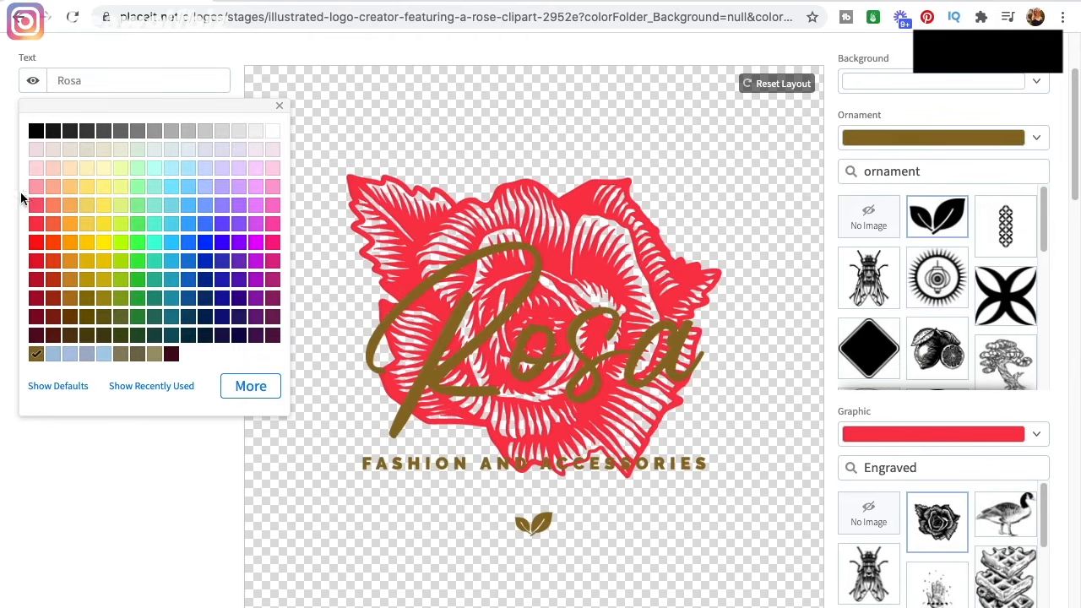
left_click(35, 132)
left_click(171, 479)
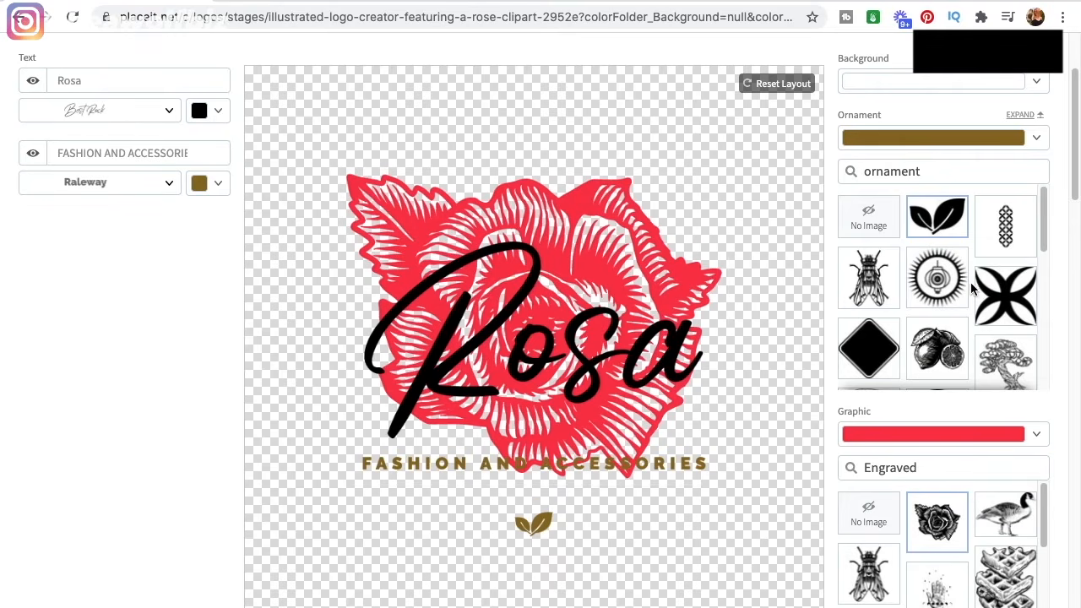
Browse the engraved graphics and replace the rose with the side-profile skull.
scroll(971, 287, "down", 1)
scroll(969, 525, "down", 1)
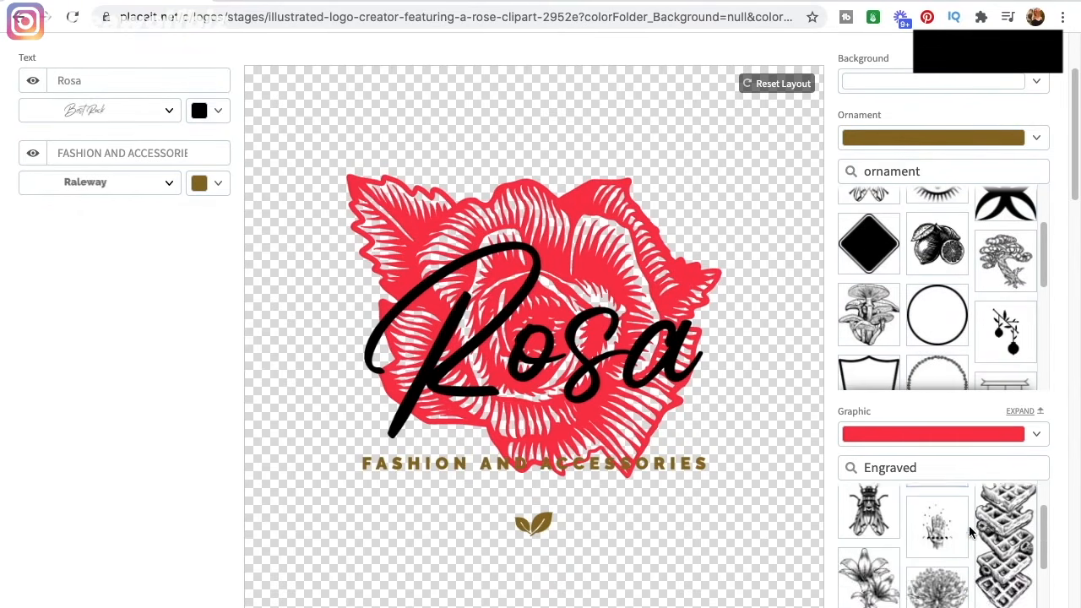
scroll(1040, 460, "down", 2)
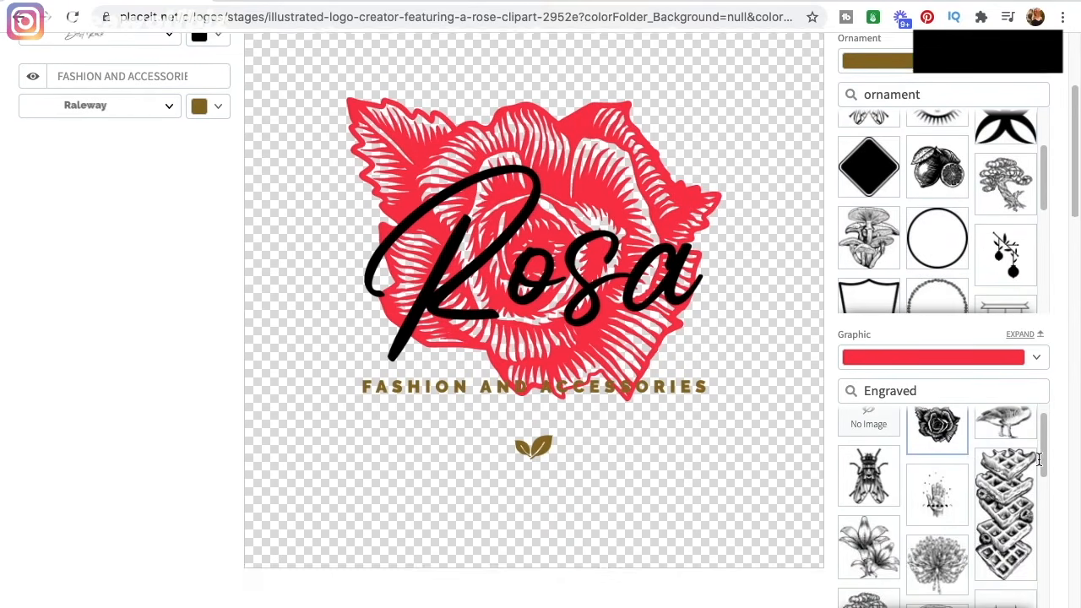
scroll(998, 448, "down", 3)
scroll(998, 447, "down", 1)
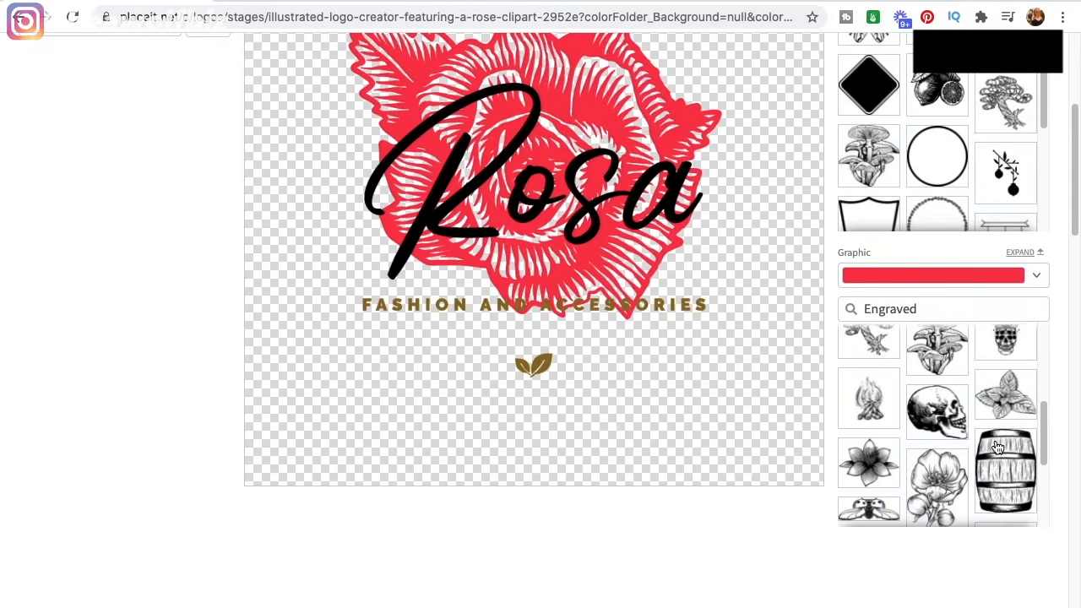
left_click(936, 417)
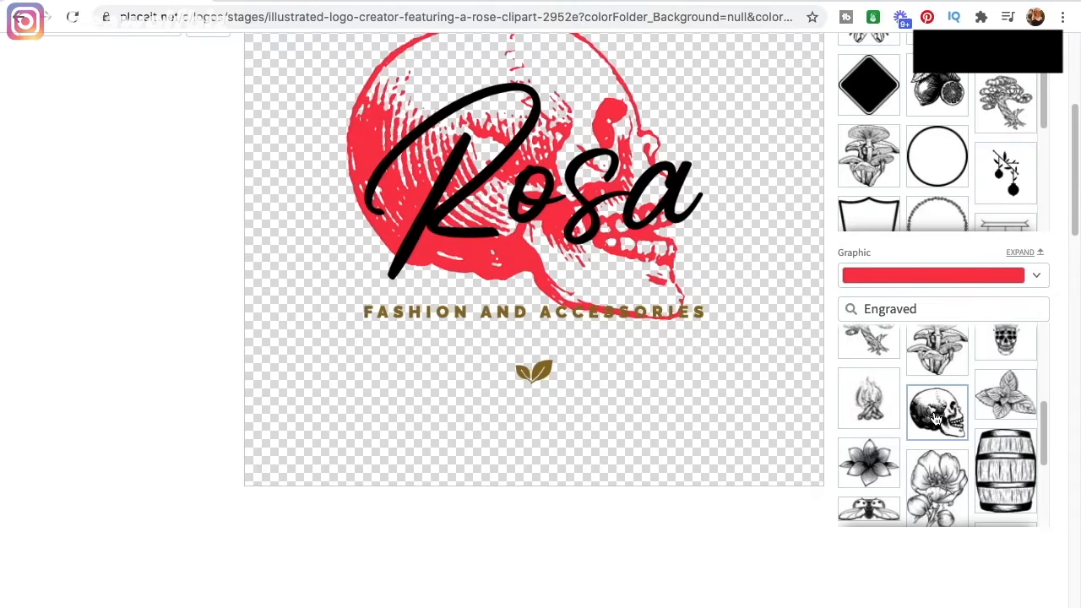
scroll(936, 417, "down", 1)
scroll(936, 417, "up", 1)
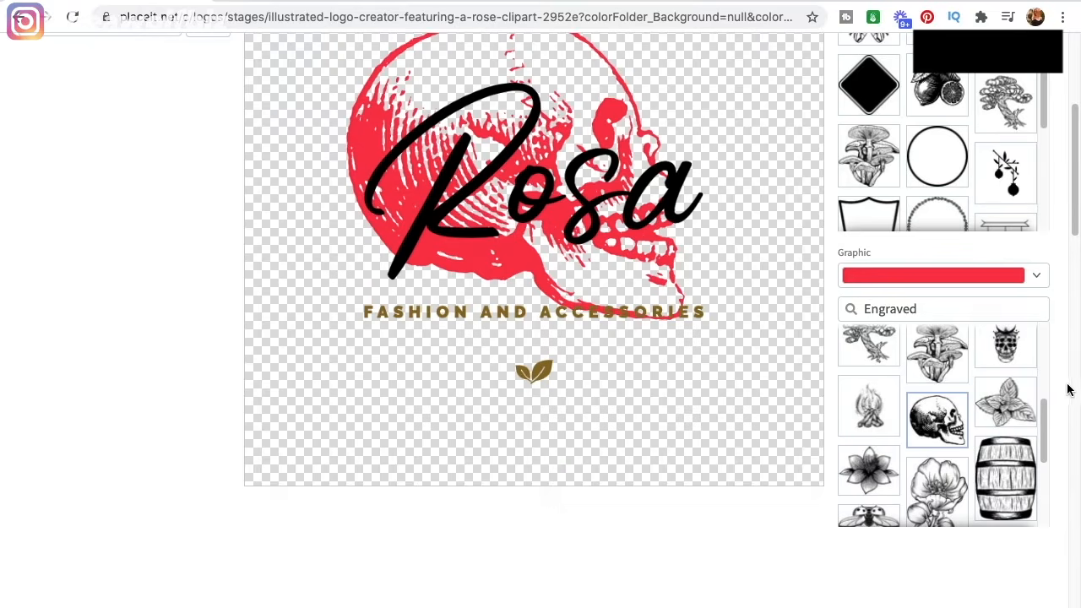
scroll(1066, 387, "up", 1)
scroll(1063, 389, "up", 1)
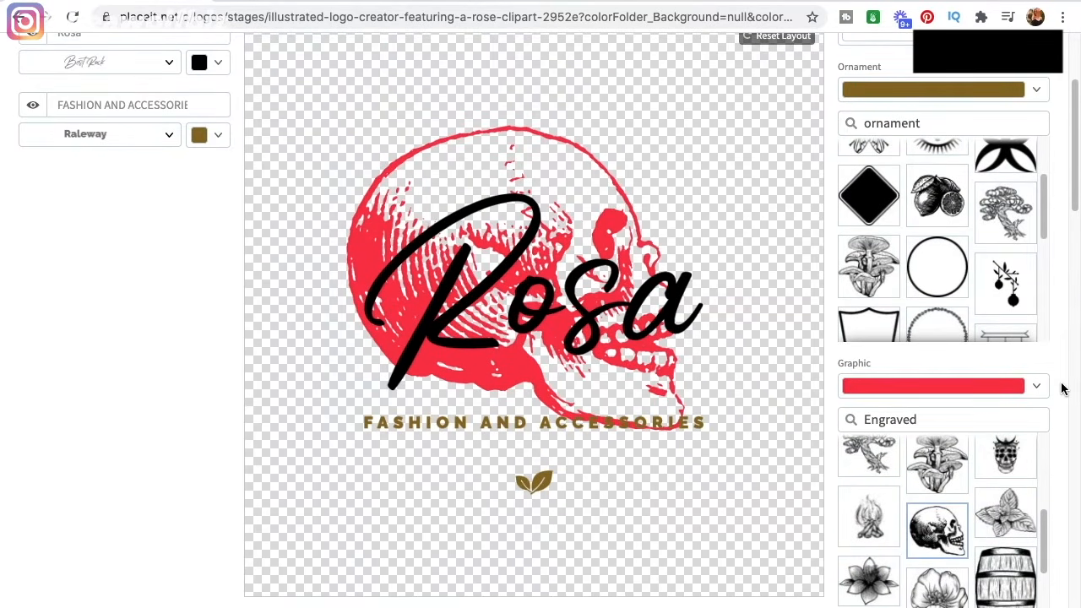
Hide the Rosa text and move the tagline and leaf ornament off the canvas, leaving only the skull.
left_click(573, 336)
key("Delete")
left_click_drag(702, 359, 1047, 328)
left_click(565, 323)
left_click_drag(539, 374, 1011, 398)
Enlarge the skull graphic to span nearly the full canvas width and reposition it.
left_click(628, 340)
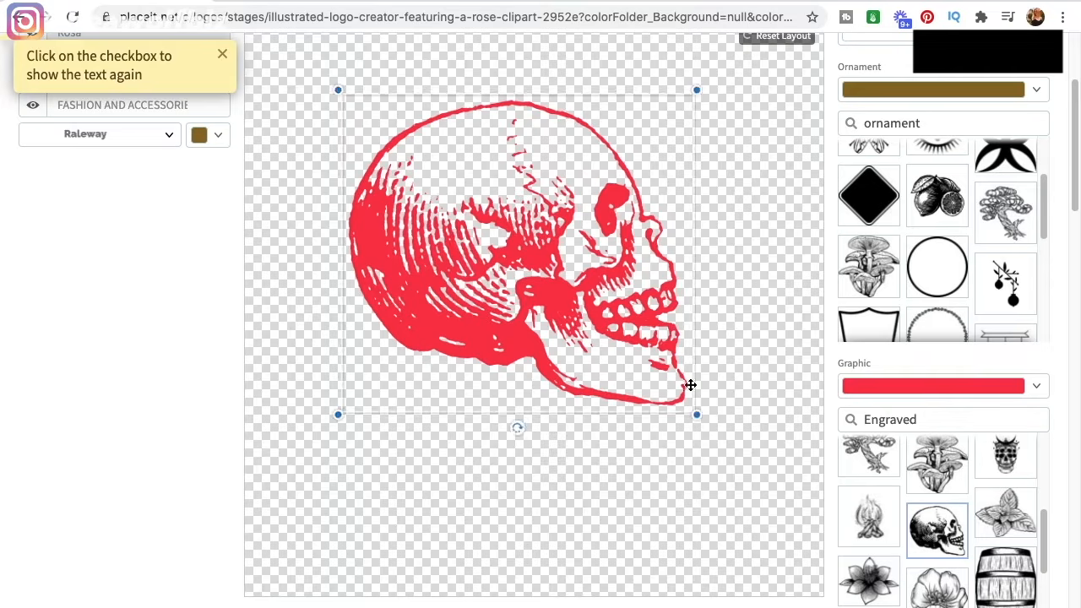
left_click_drag(692, 414, 772, 591)
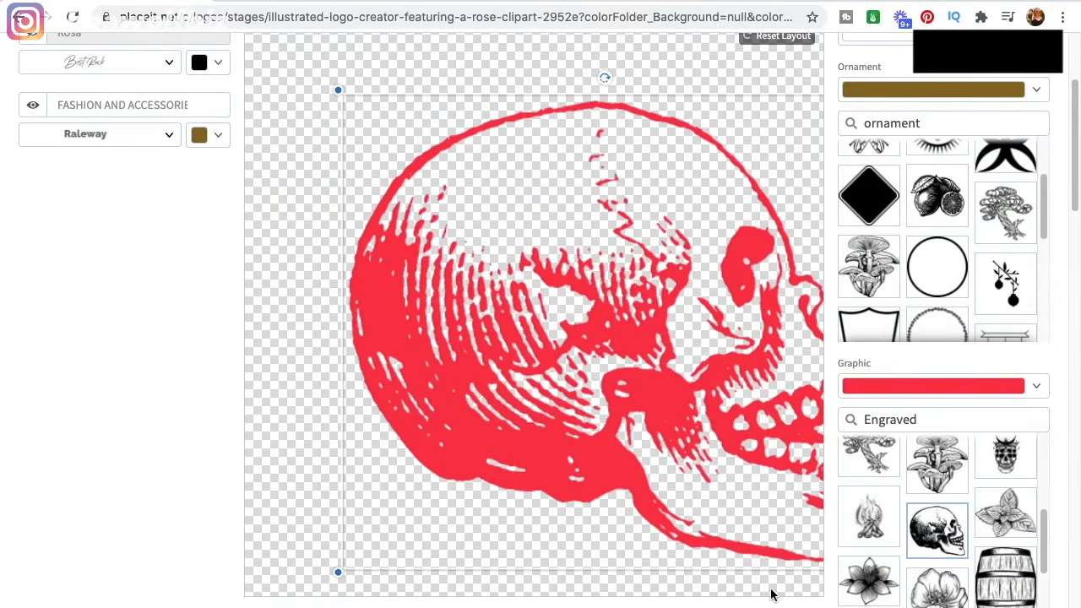
left_click_drag(337, 88, 253, 31)
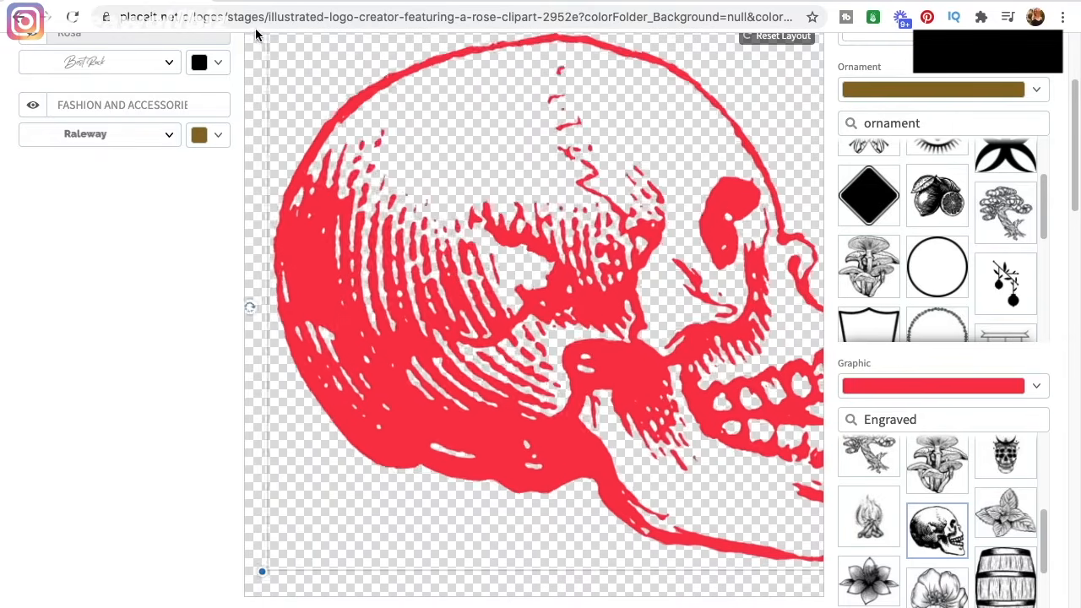
left_click_drag(581, 346, 615, 343)
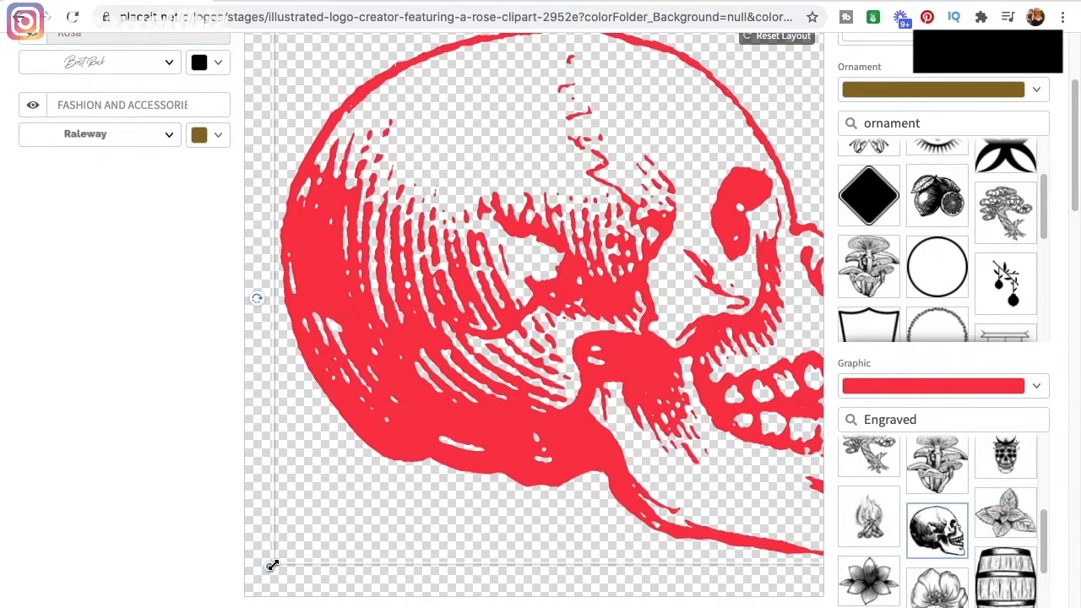
left_click_drag(272, 565, 309, 530)
left_click_drag(523, 423, 548, 425)
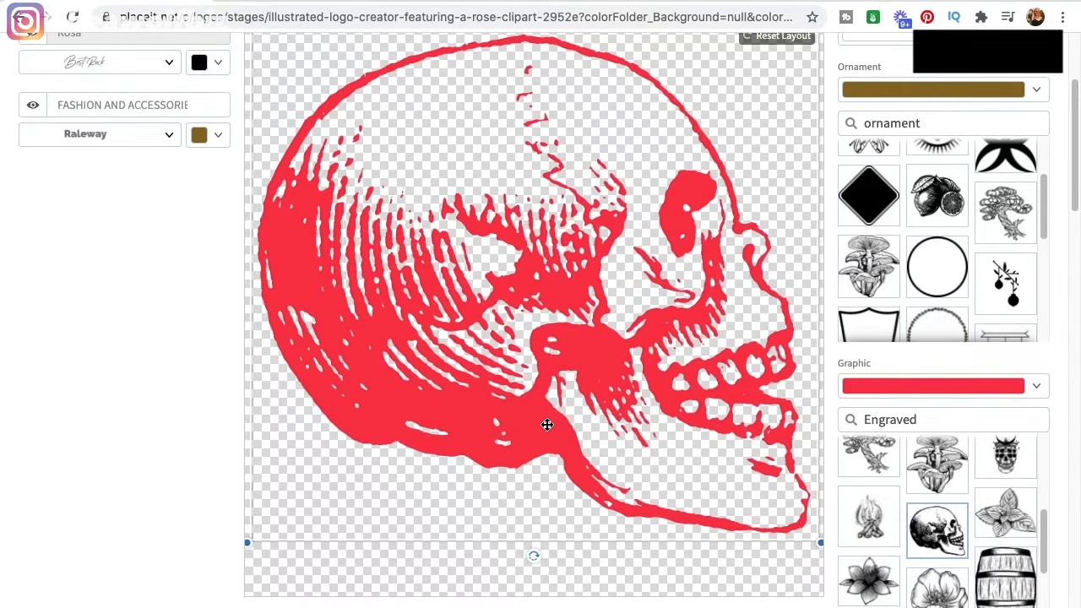
Shrink the skull graphic to about half the canvas width and move it near the center.
scroll(826, 261, "up", 3)
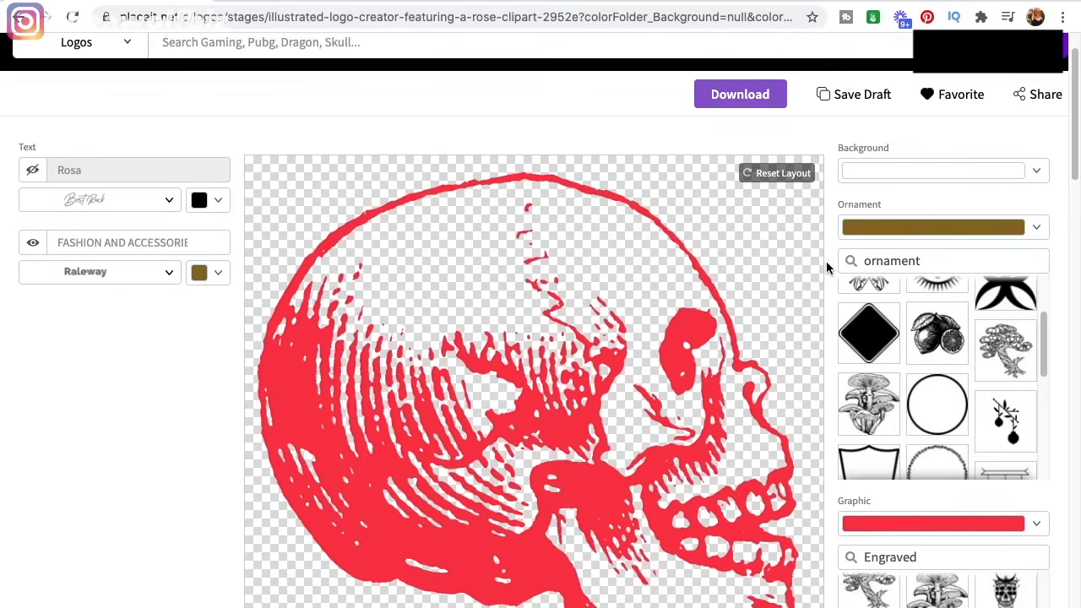
scroll(826, 261, "up", 1)
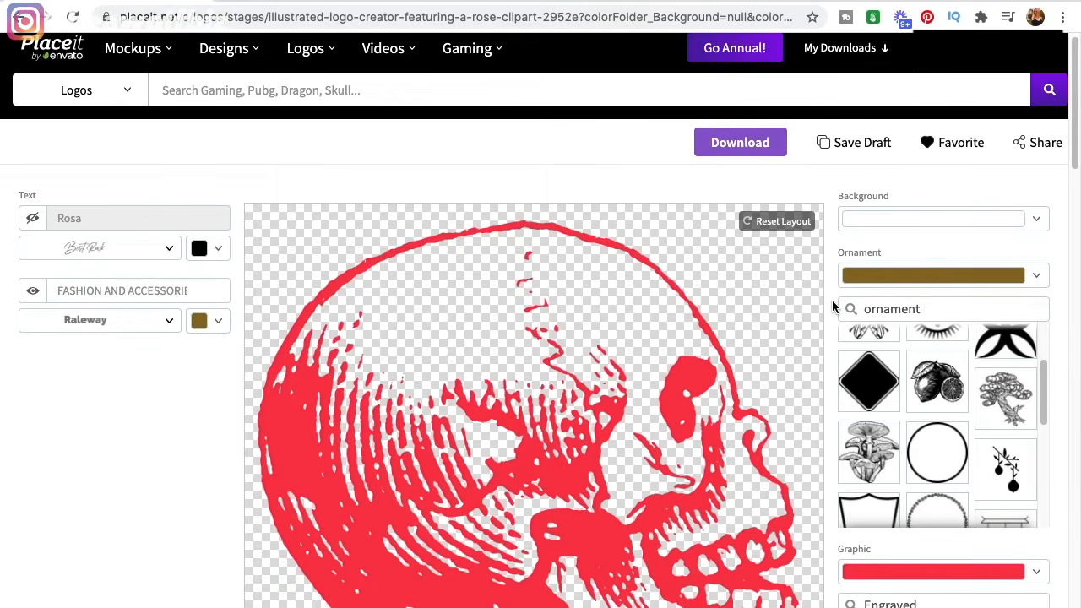
scroll(833, 306, "down", 1)
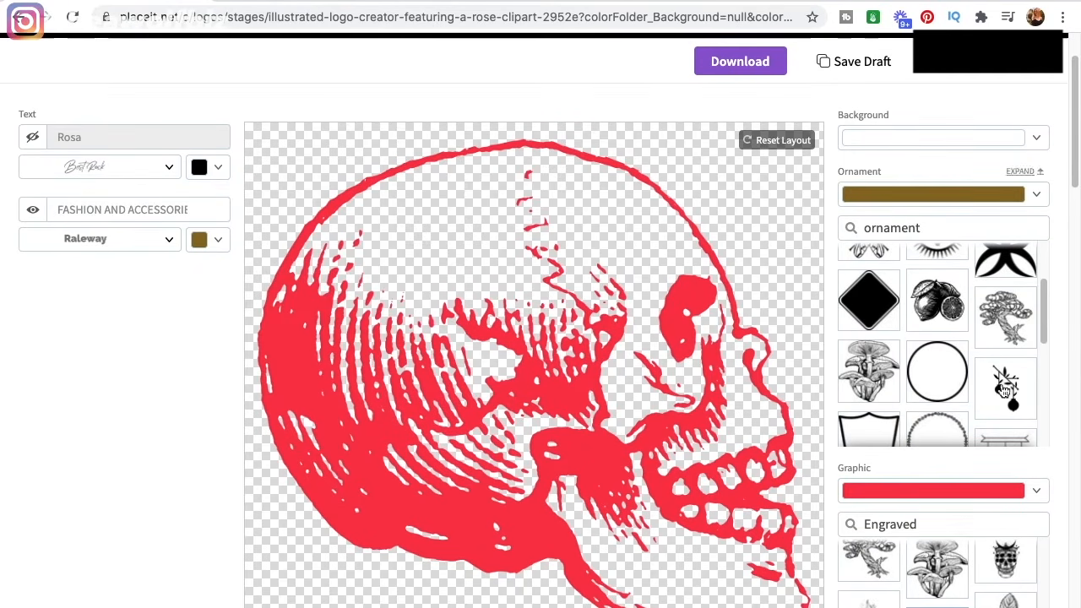
left_click(754, 456)
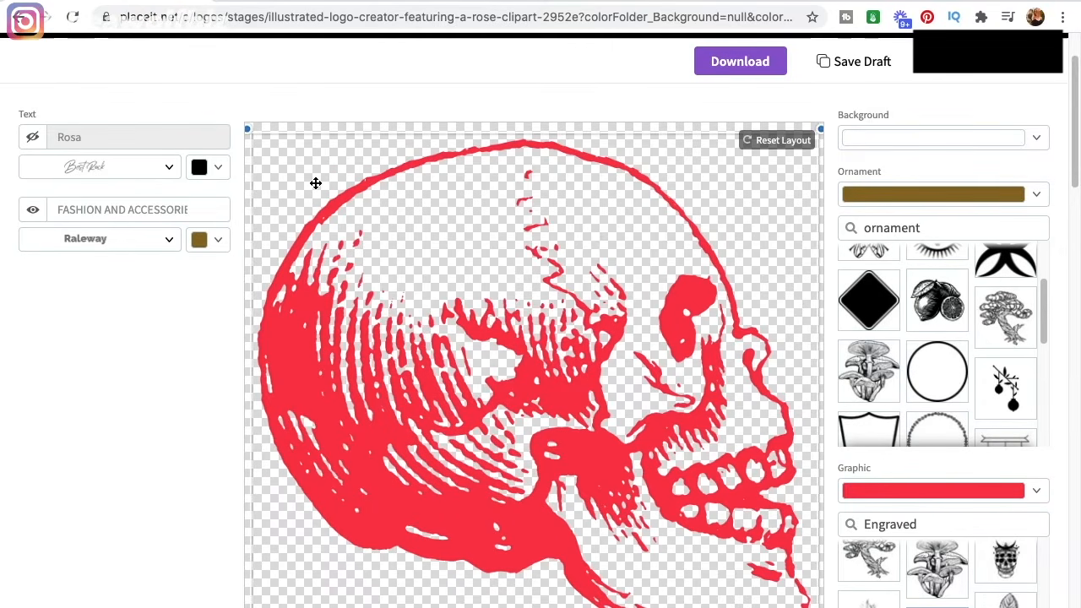
left_click_drag(246, 133, 460, 376)
left_click_drag(589, 524, 521, 459)
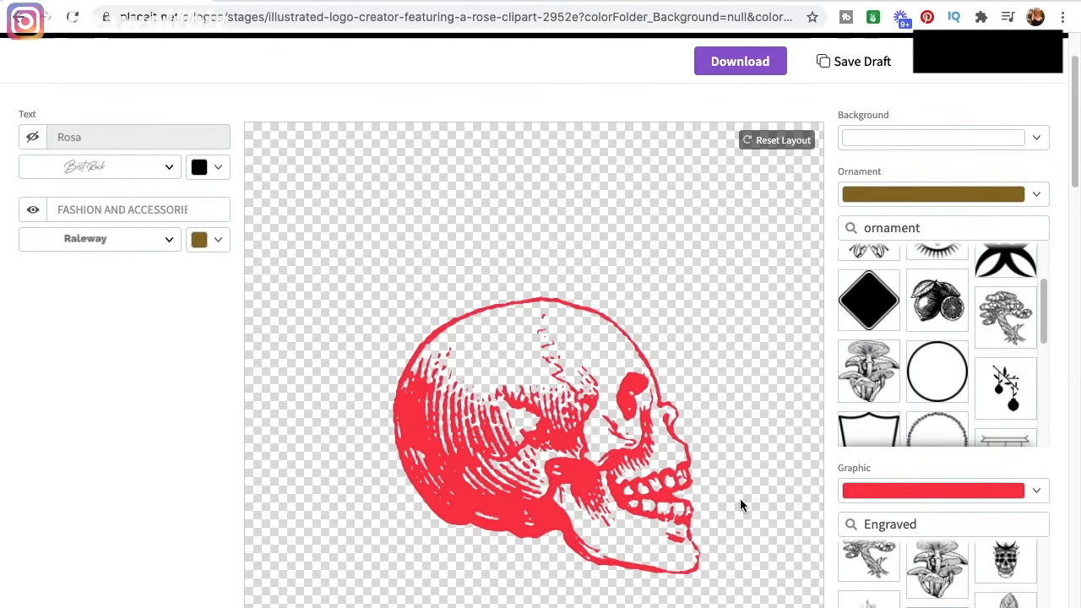
Search the Graphic library for "mystical" images.
scroll(741, 504, "down", 1)
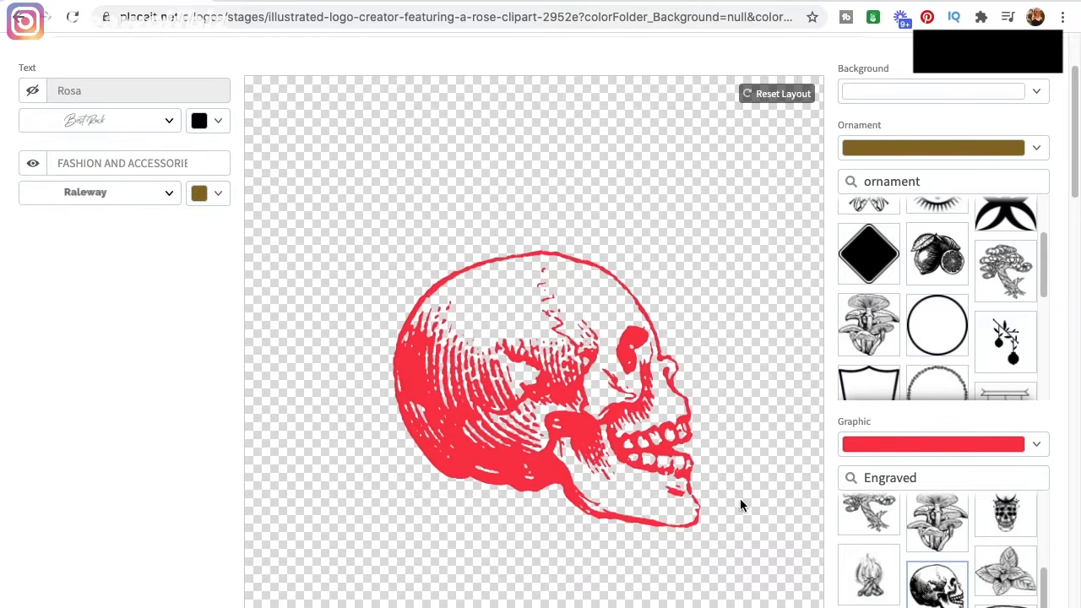
scroll(741, 505, "down", 2)
scroll(740, 505, "down", 1)
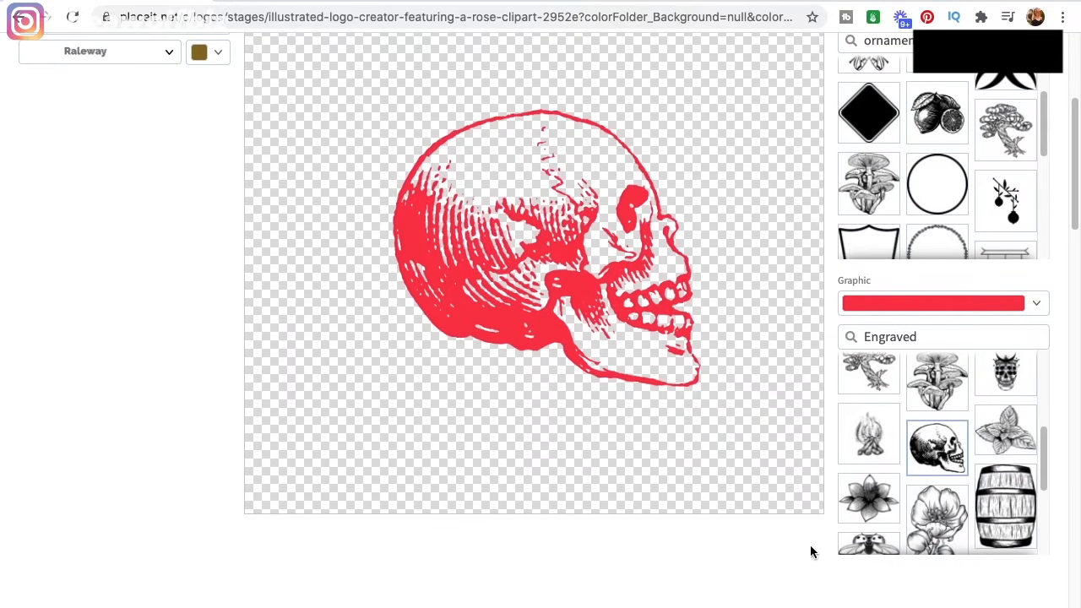
double_click(921, 338)
type("myst")
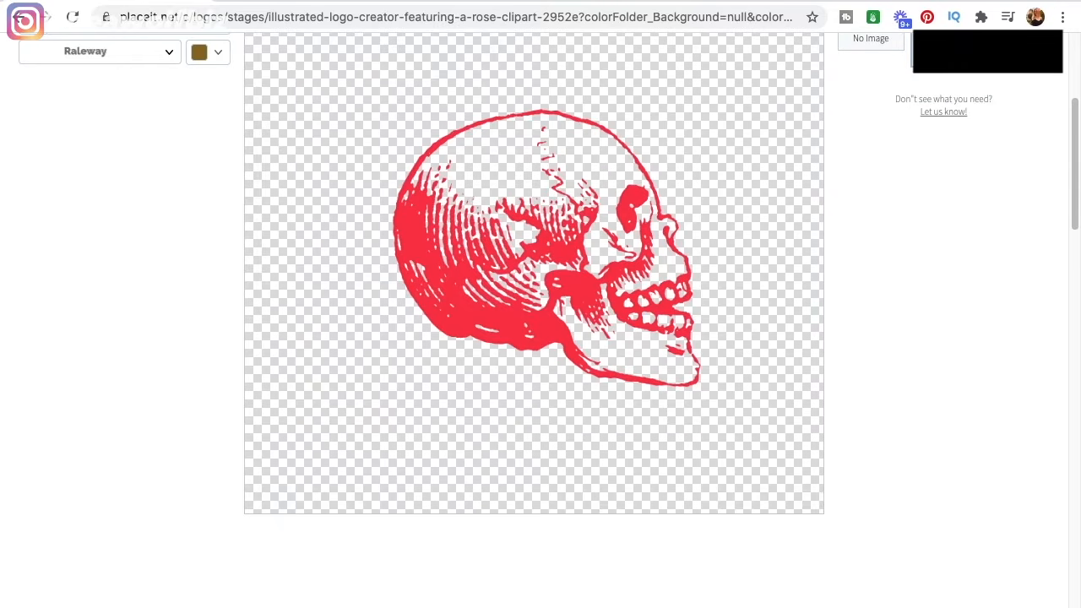
Replace the graphic search term with "moon".
scroll(873, 285, "up", 3)
double_click(933, 153)
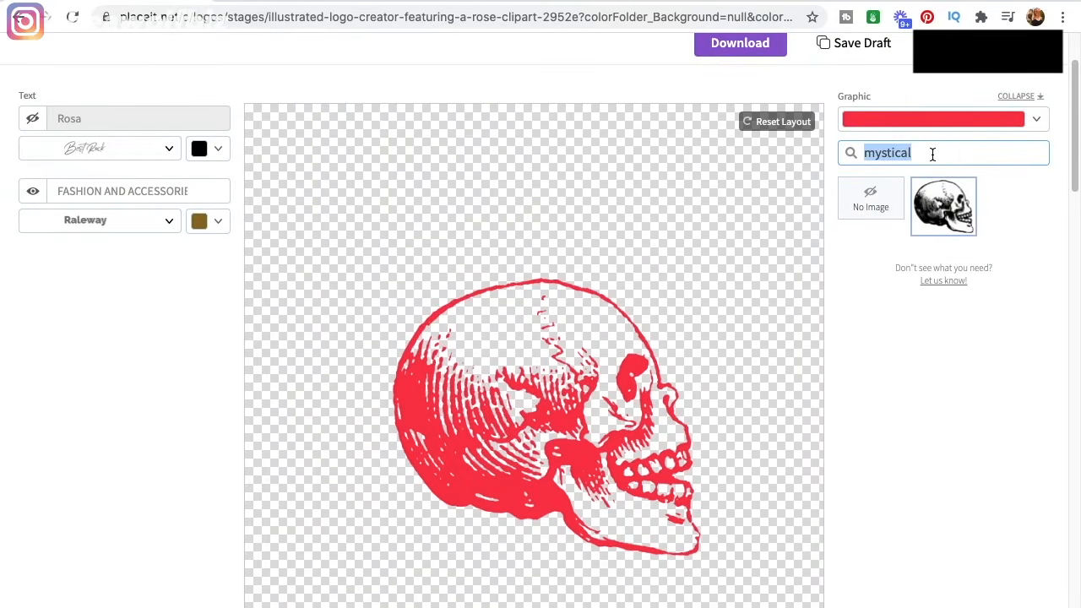
type("moon")
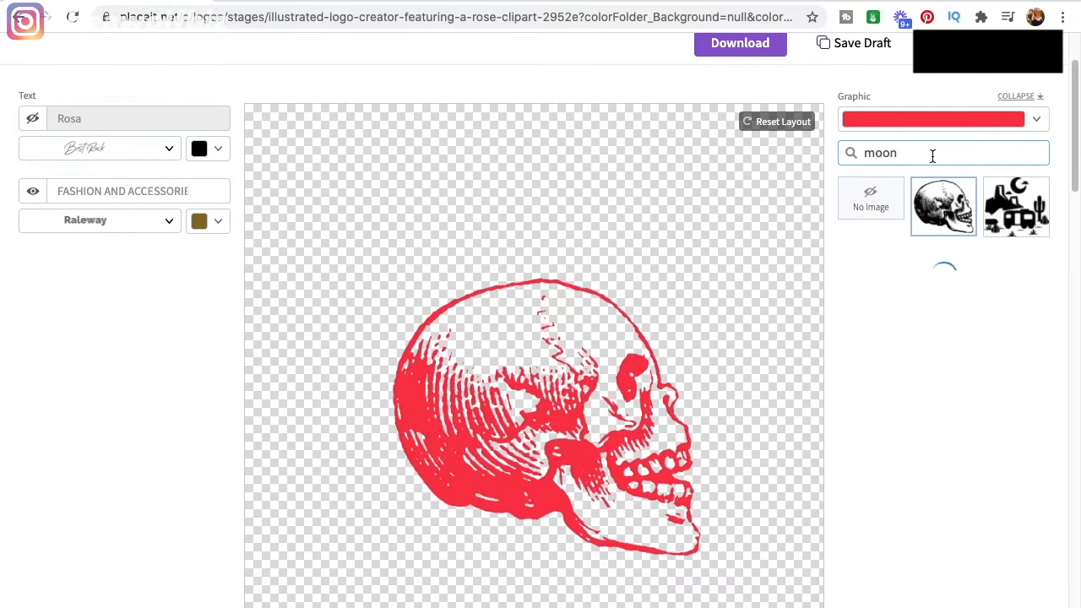
scroll(972, 347, "down", 1)
scroll(971, 345, "up", 1)
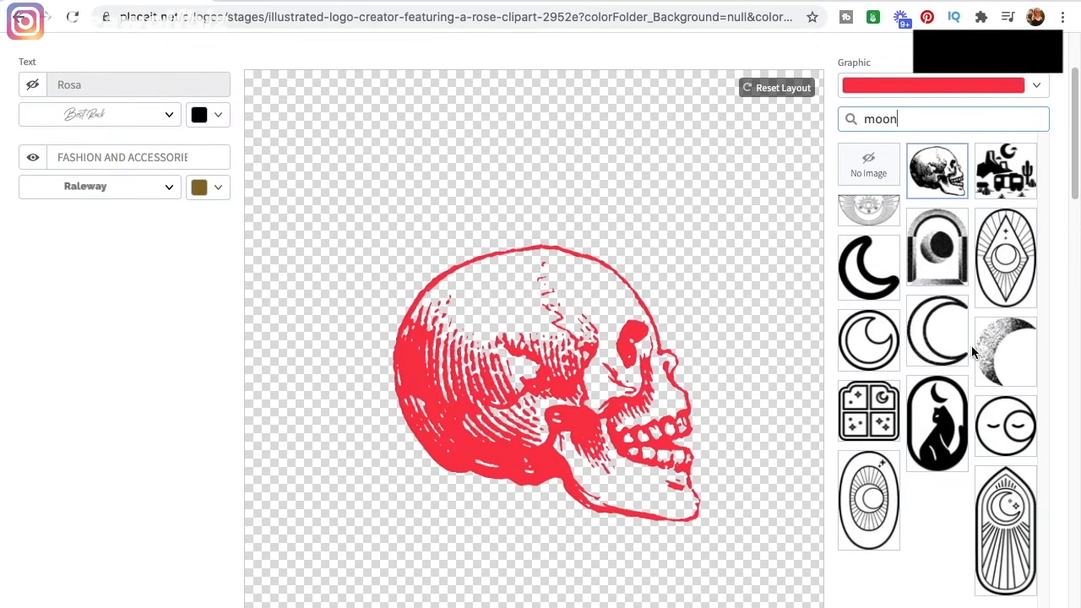
Browse the moon graphics and replace the skull with the deer, pine forest and crescent moon emblem.
left_click(601, 382)
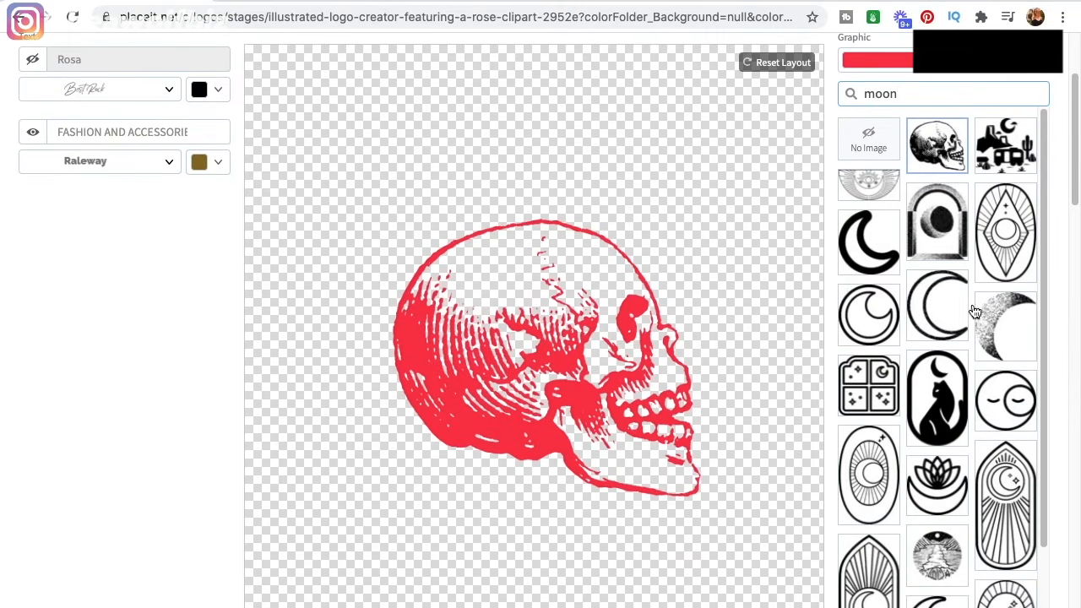
scroll(1002, 317, "down", 2)
scroll(1066, 381, "up", 4)
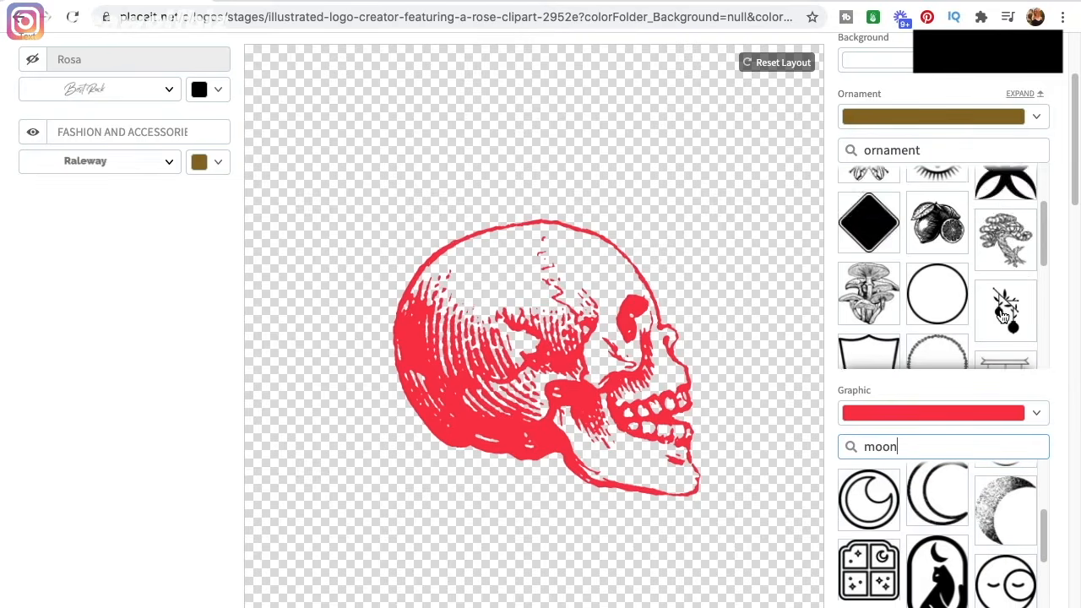
scroll(1053, 379, "down", 3)
scroll(995, 384, "down", 1)
scroll(995, 384, "down", 2)
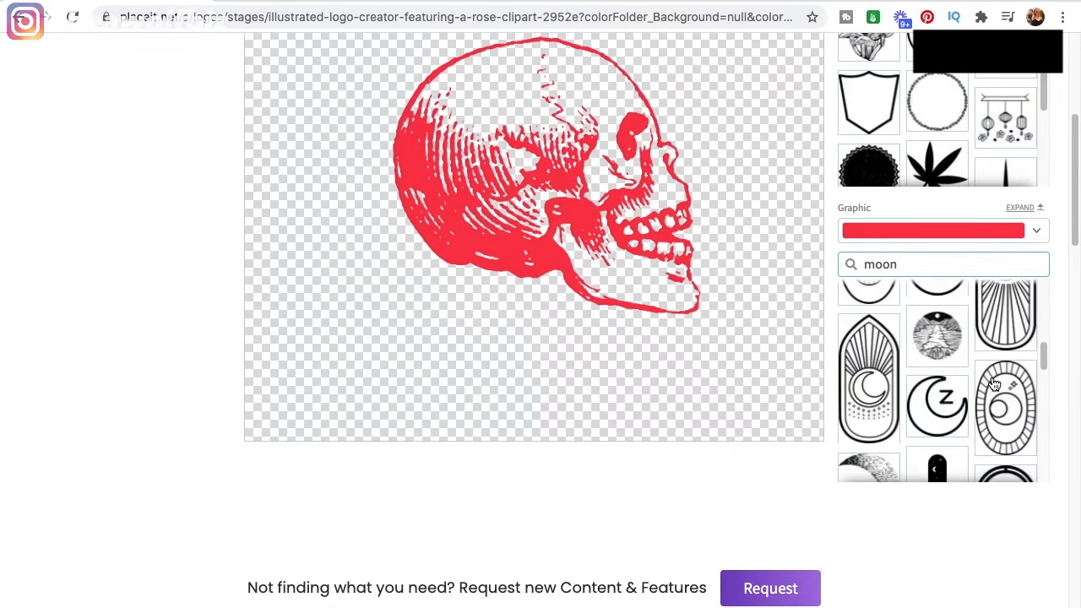
scroll(996, 384, "down", 1)
scroll(995, 384, "down", 3)
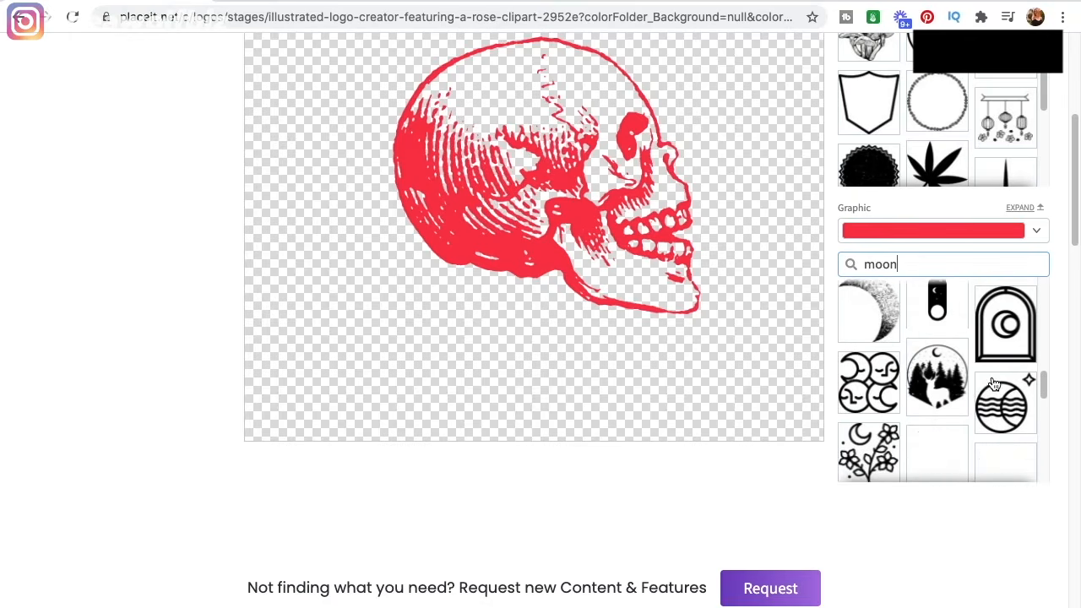
left_click(945, 387)
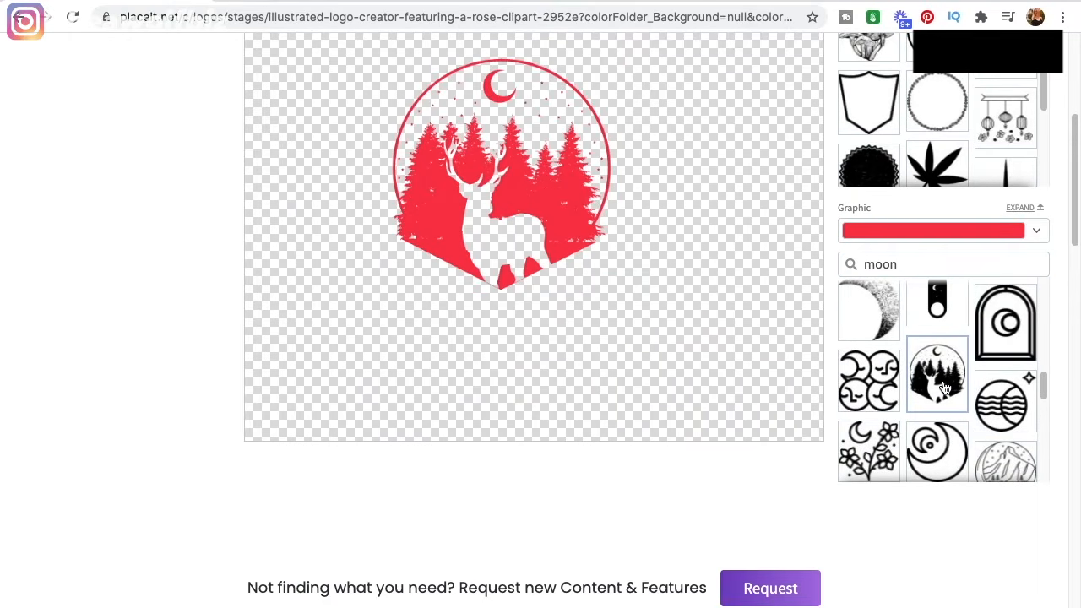
Enlarge the deer and moon emblem to a bit over half the canvas width and center it on the canvas.
scroll(697, 309, "up", 3)
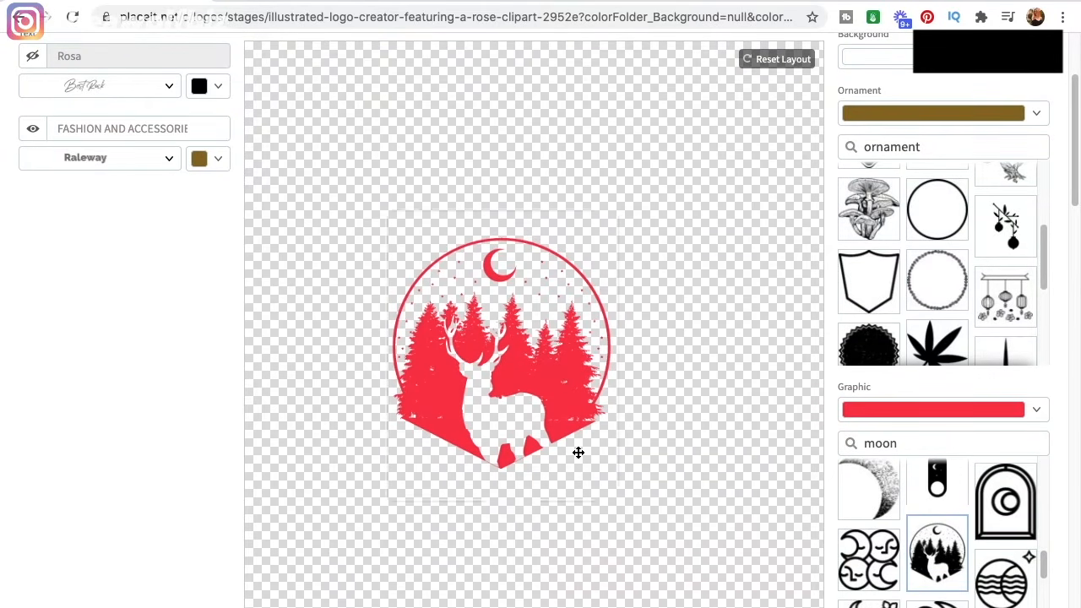
left_click_drag(620, 504, 756, 605)
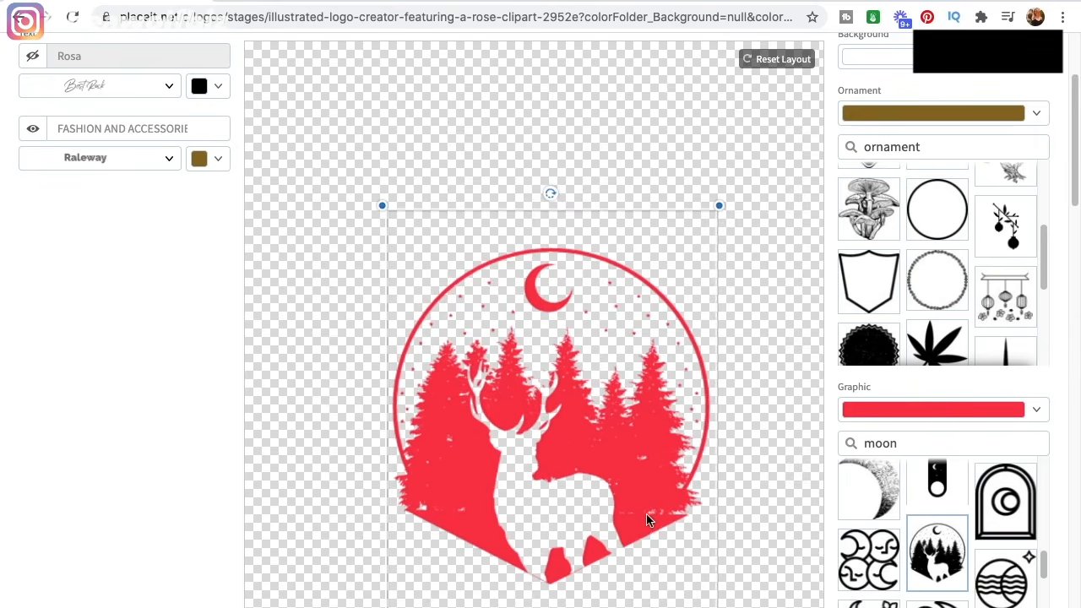
left_click_drag(645, 433, 639, 389)
Change the color of the deer and moon emblem to black and close the palette.
left_click(939, 411)
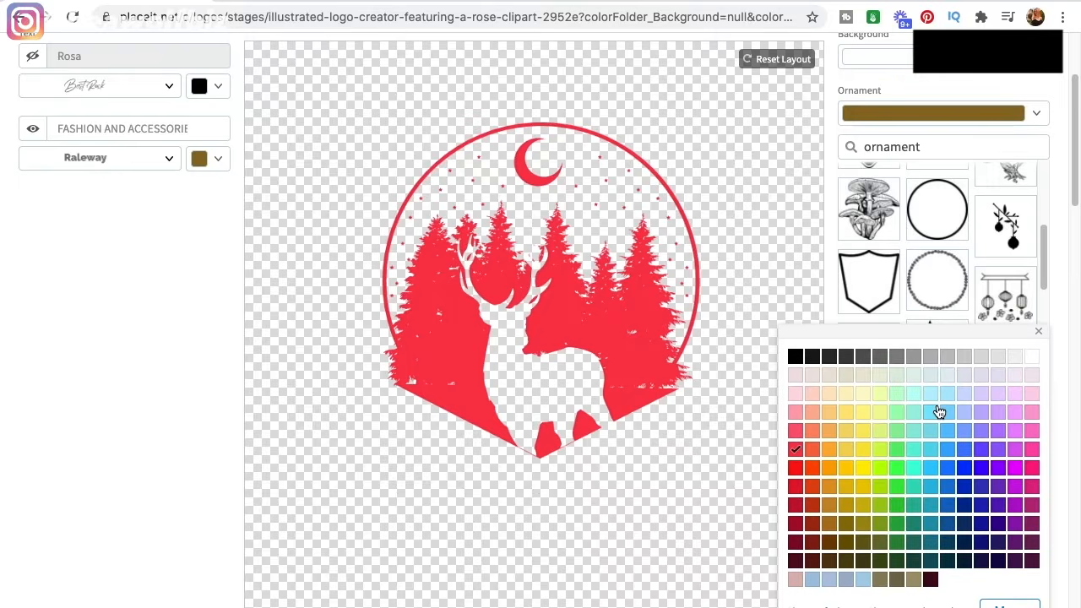
left_click(794, 357)
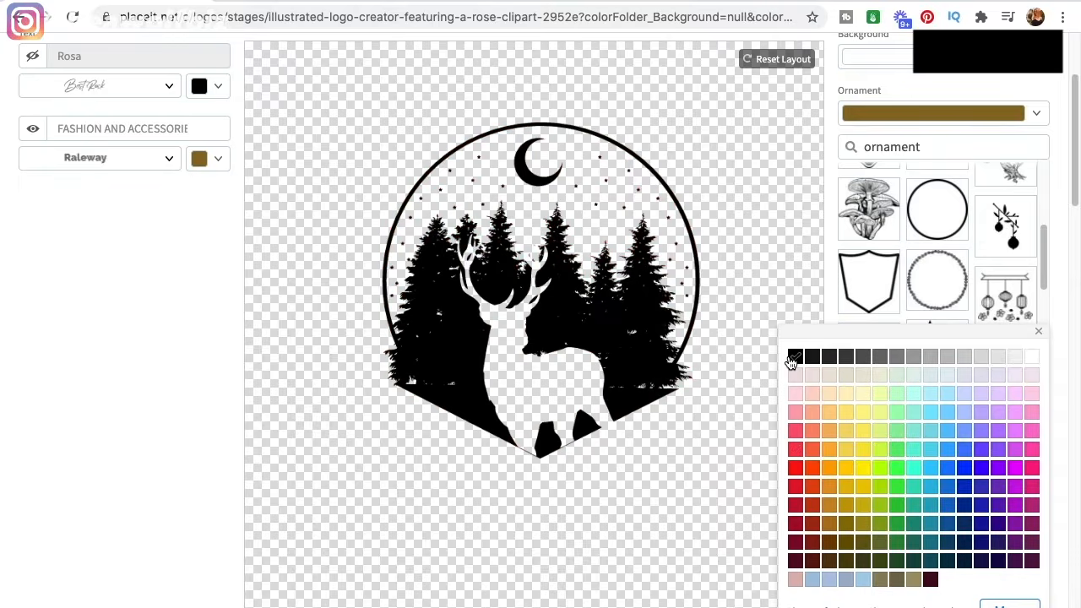
left_click(760, 284)
scroll(760, 278, "up", 1)
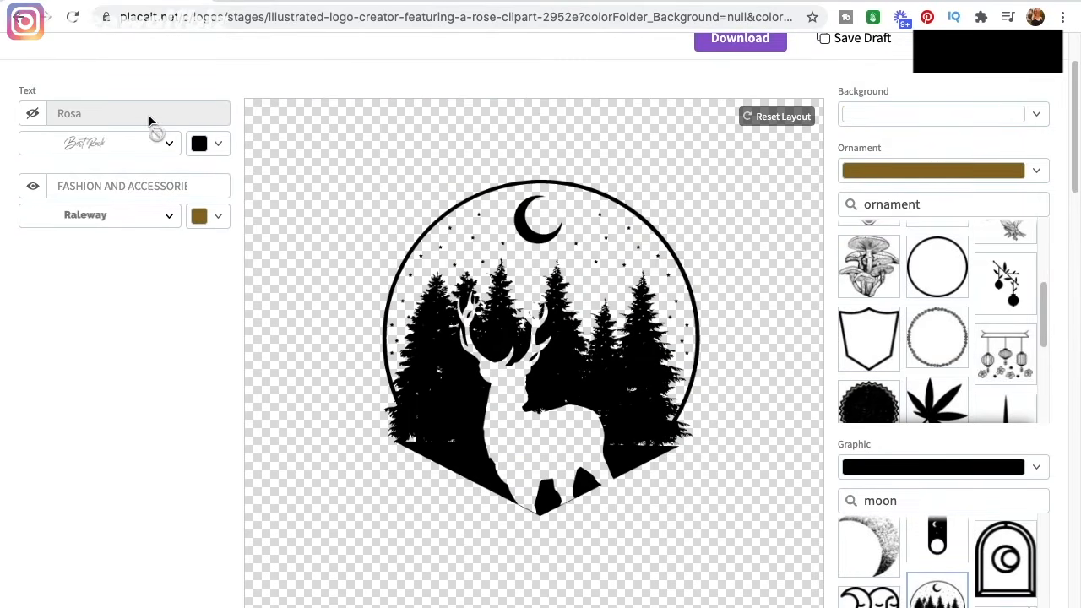
Show the hidden main text line and change its wording from "Rosa" to "Let's Take a Hike".
left_click(31, 114)
double_click(69, 116)
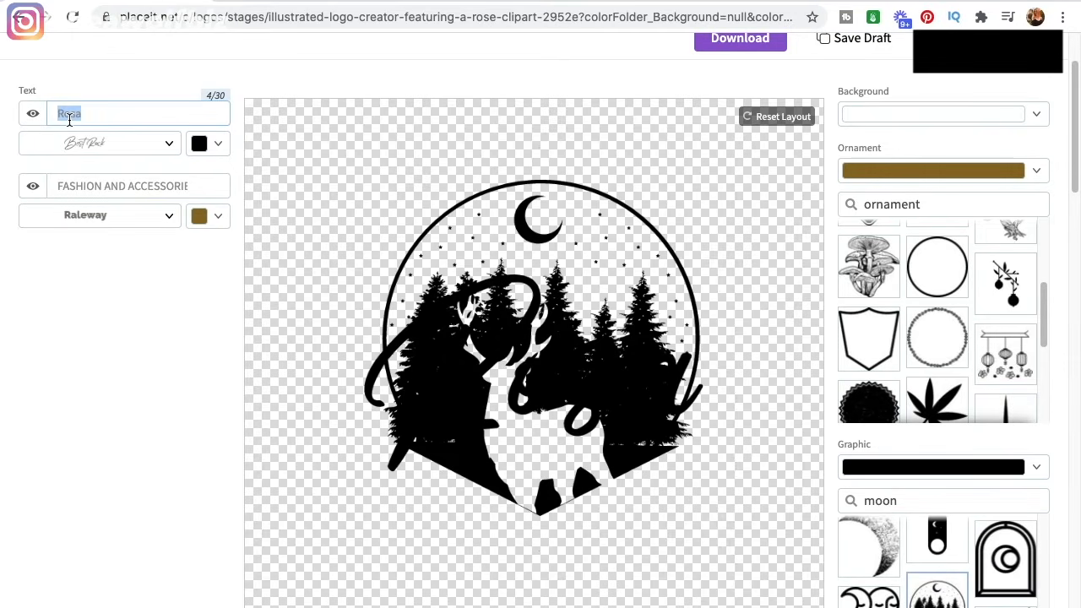
type("Let's Take a hi")
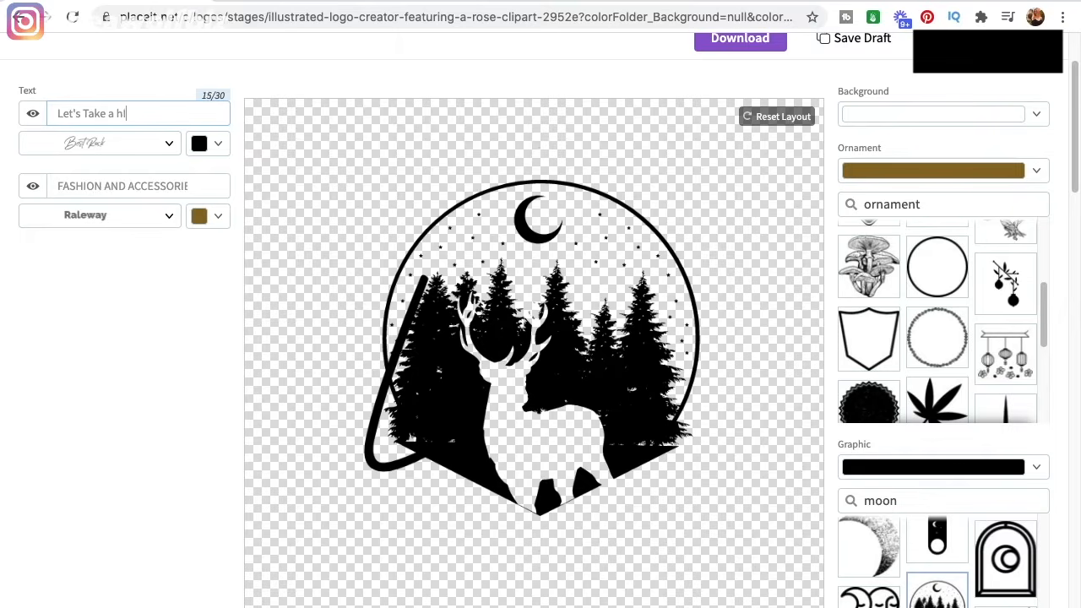
key("BackSpace")
key("BackSpace")
key("BackSpace")
key("BackSpace")
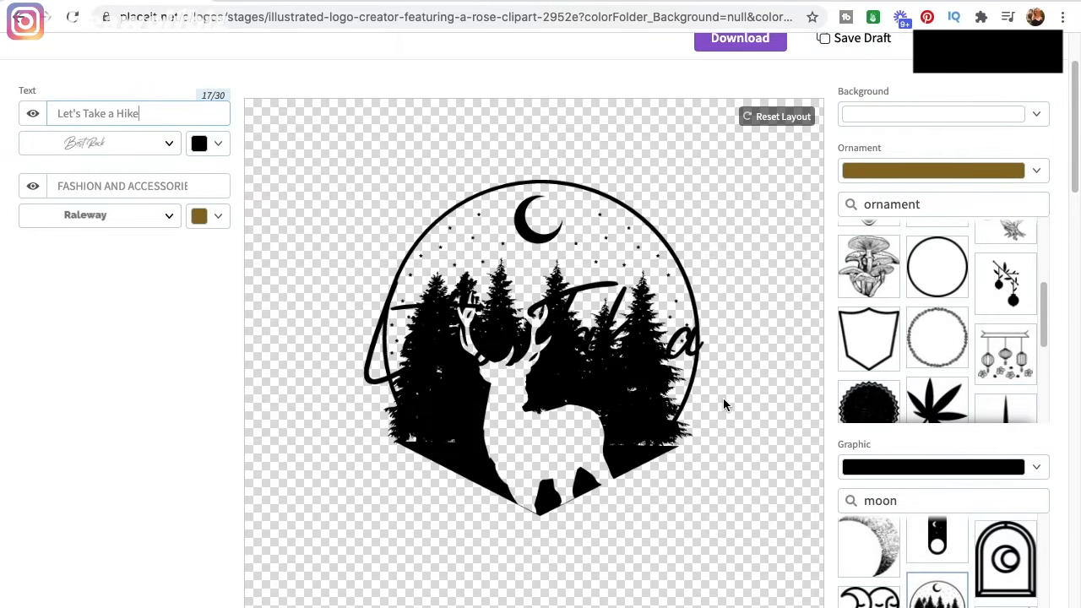
Move the "Let's Take a Hike" text below the deer and moon emblem and deselect it.
scroll(723, 398, "down", 1)
left_click_drag(603, 346, 654, 530)
left_click(756, 411)
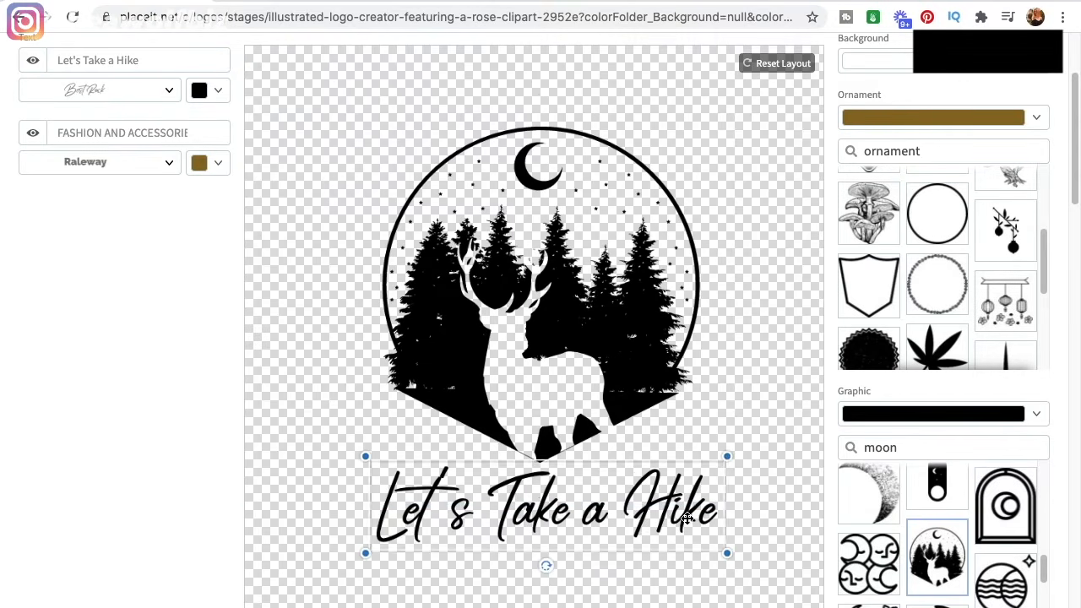
Try the Banthink Clean and Black Sambath fonts on the "Let's Take a Hike" text and settle on Blank Smile.
left_click(140, 92)
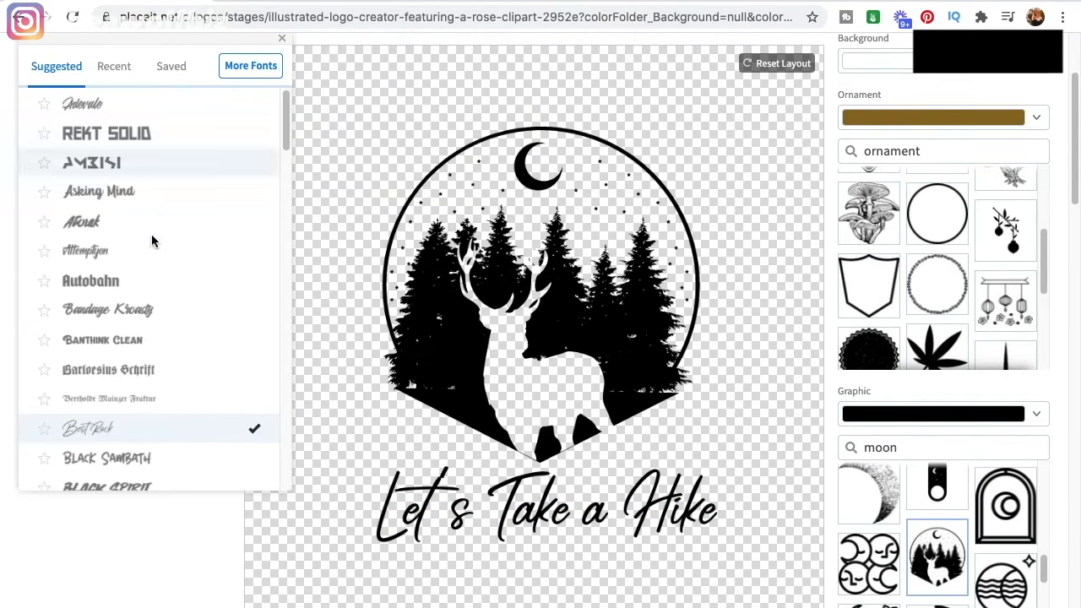
scroll(158, 324, "down", 1)
left_click(158, 278)
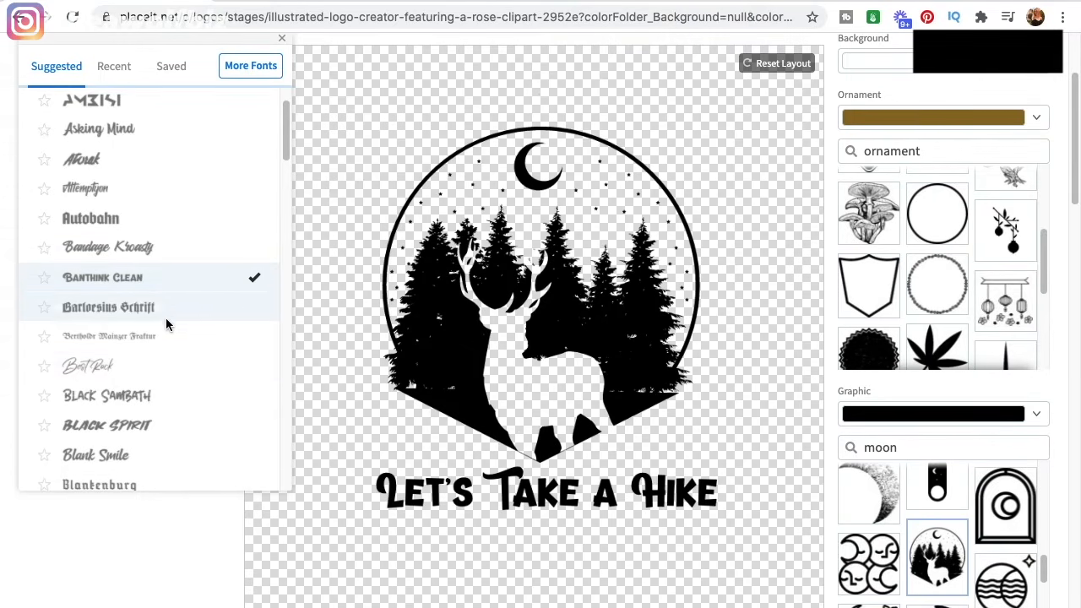
left_click(173, 394)
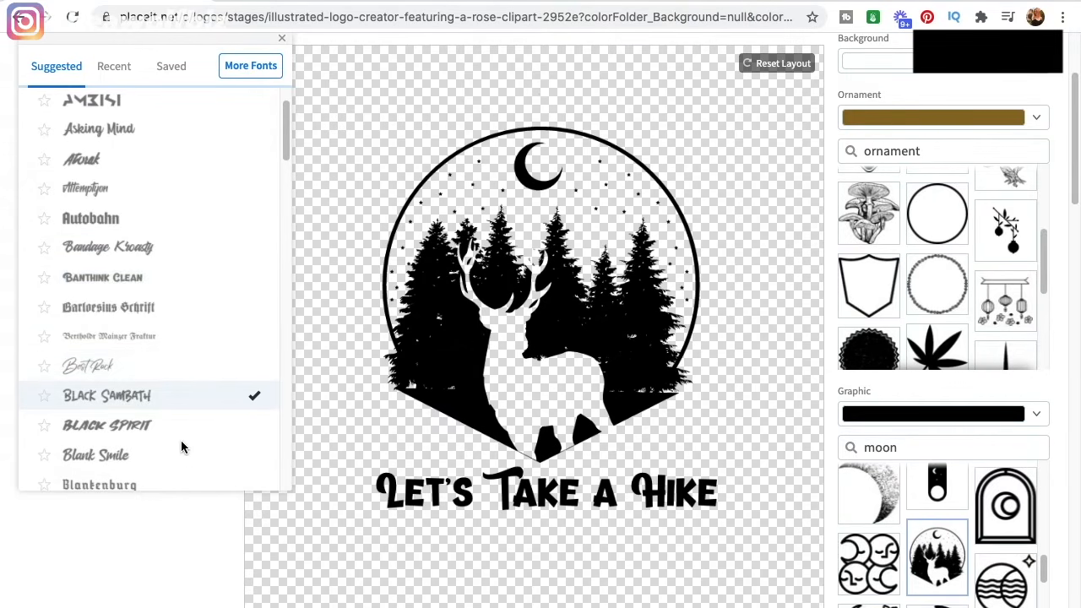
scroll(182, 444, "down", 3)
scroll(183, 444, "down", 2)
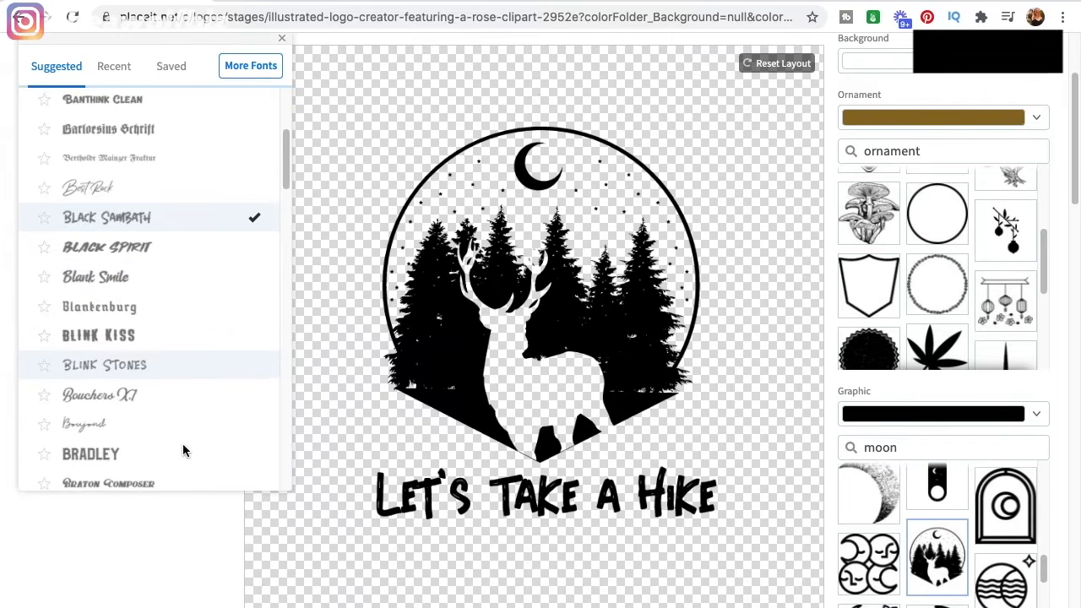
scroll(123, 421, "down", 1)
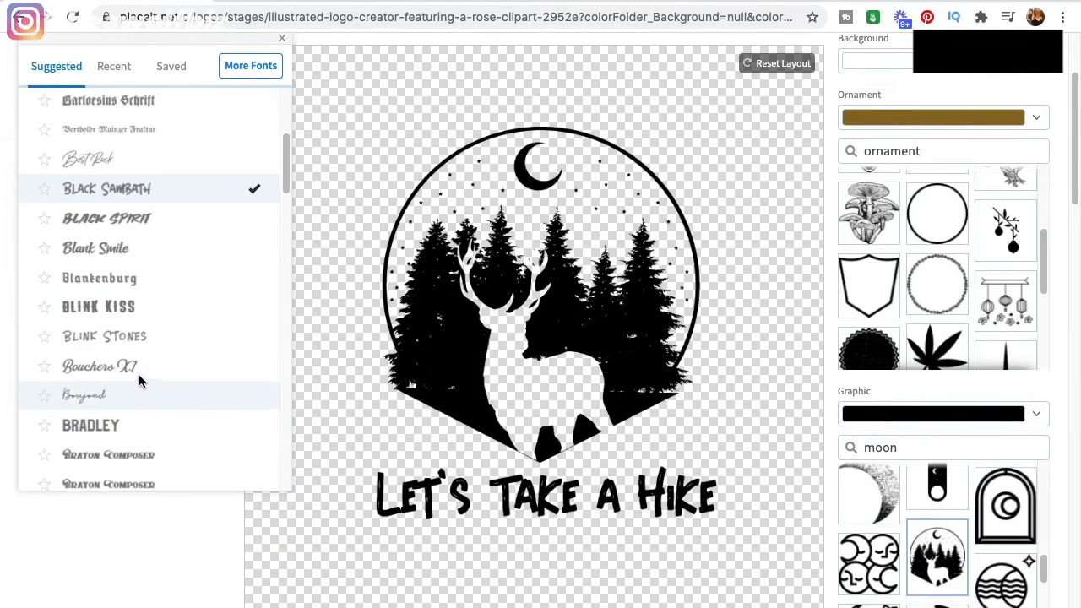
left_click(130, 246)
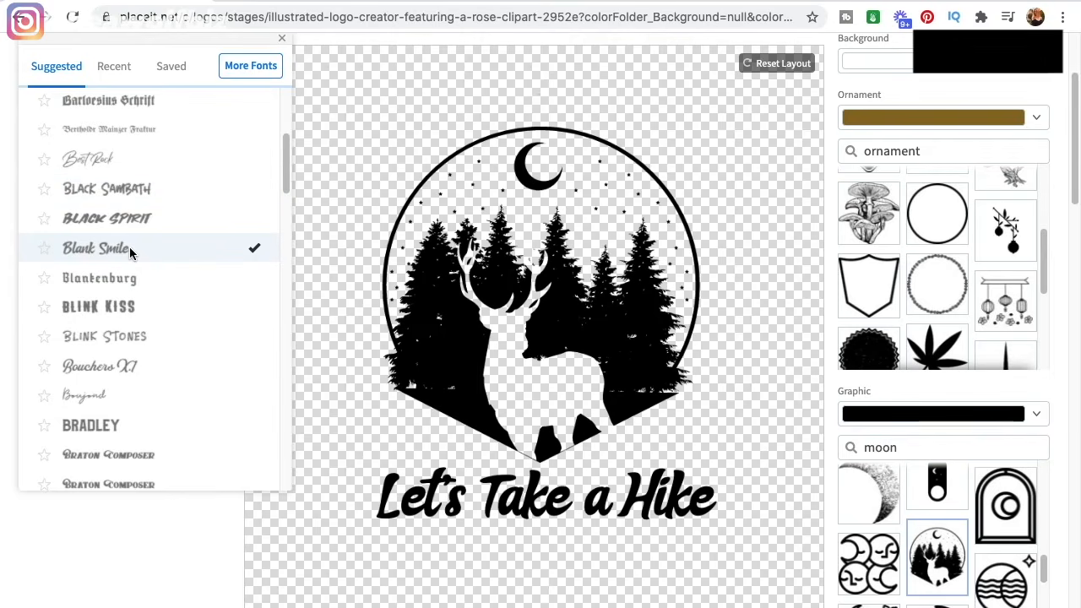
left_click(758, 410)
Enlarge the "Let's Take a Hike" text to about four fifths of the canvas width and center it below the emblem.
scroll(757, 410, "up", 1)
scroll(757, 410, "down", 1)
left_click(638, 492)
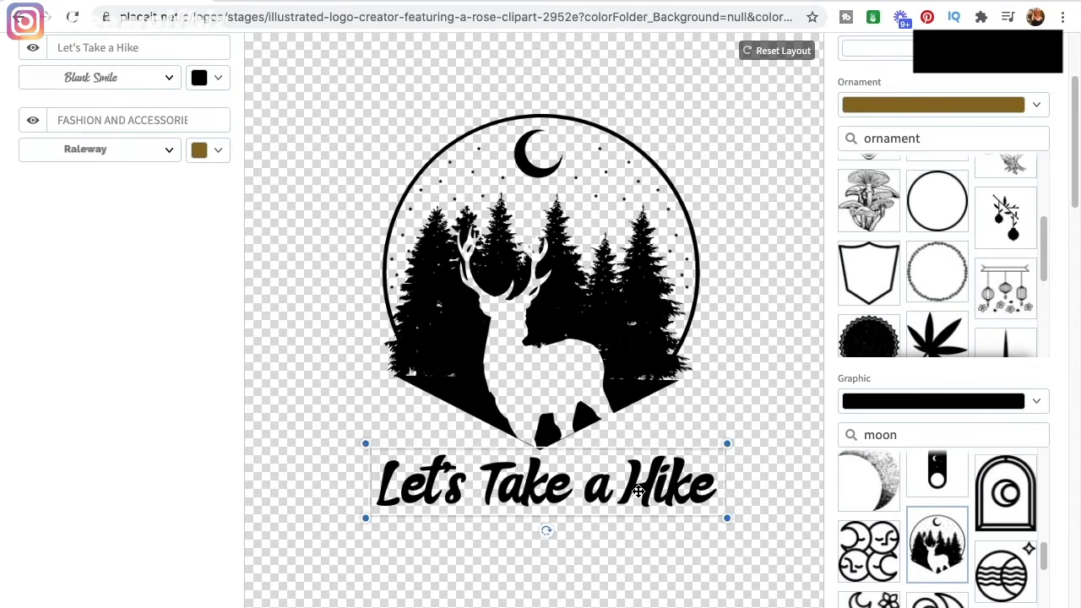
left_click_drag(371, 517, 259, 578)
left_click_drag(441, 510, 479, 516)
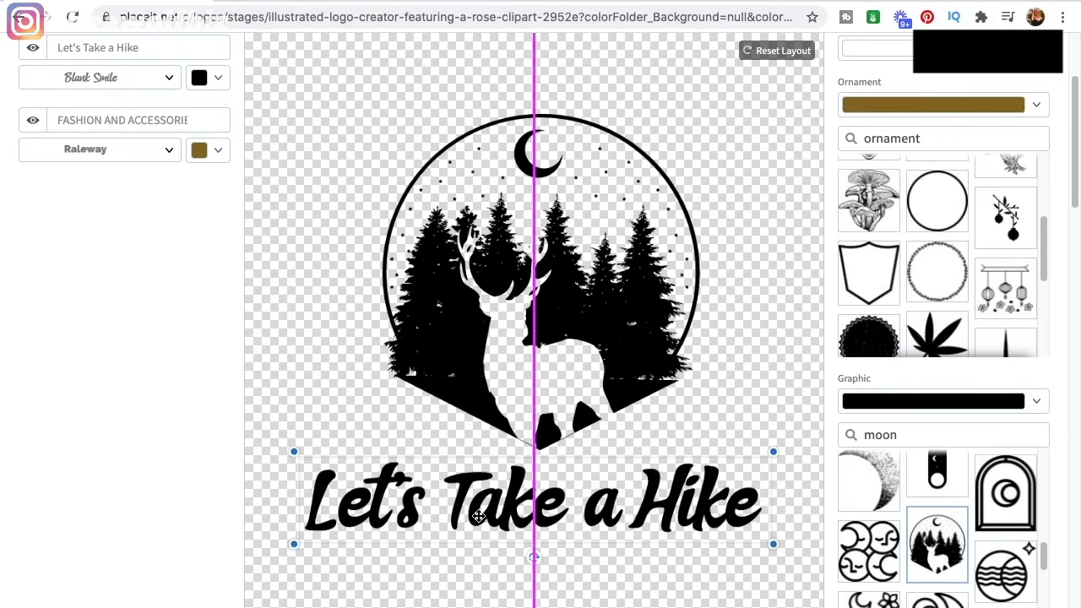
Enlarge the deer and moon emblem to about two thirds of the canvas width and center it above the text.
scroll(352, 79, "up", 1)
left_click(430, 211)
left_click_drag(372, 128, 287, 73)
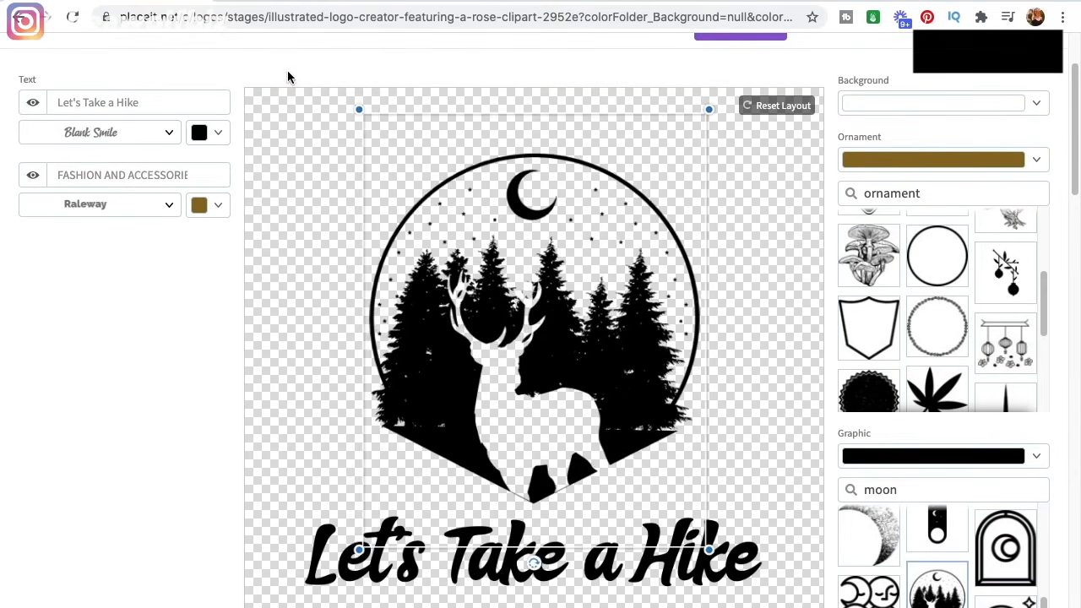
left_click_drag(554, 269, 562, 267)
Browse the moon graphics and replace the deer emblem with the vertical column of moon phases and stars.
scroll(820, 348, "up", 1)
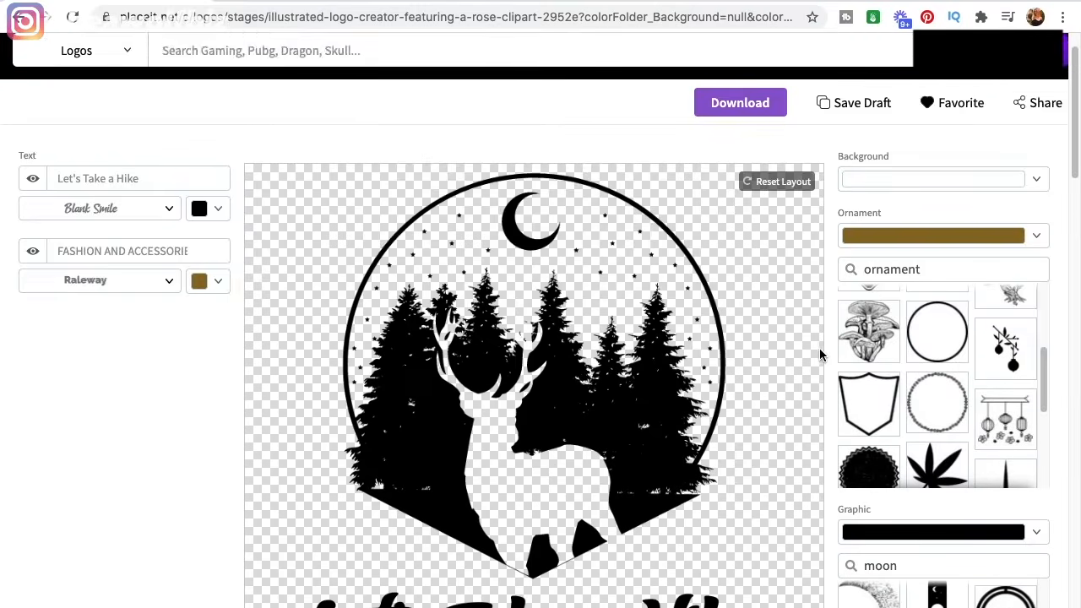
scroll(819, 349, "down", 3)
scroll(819, 348, "up", 3)
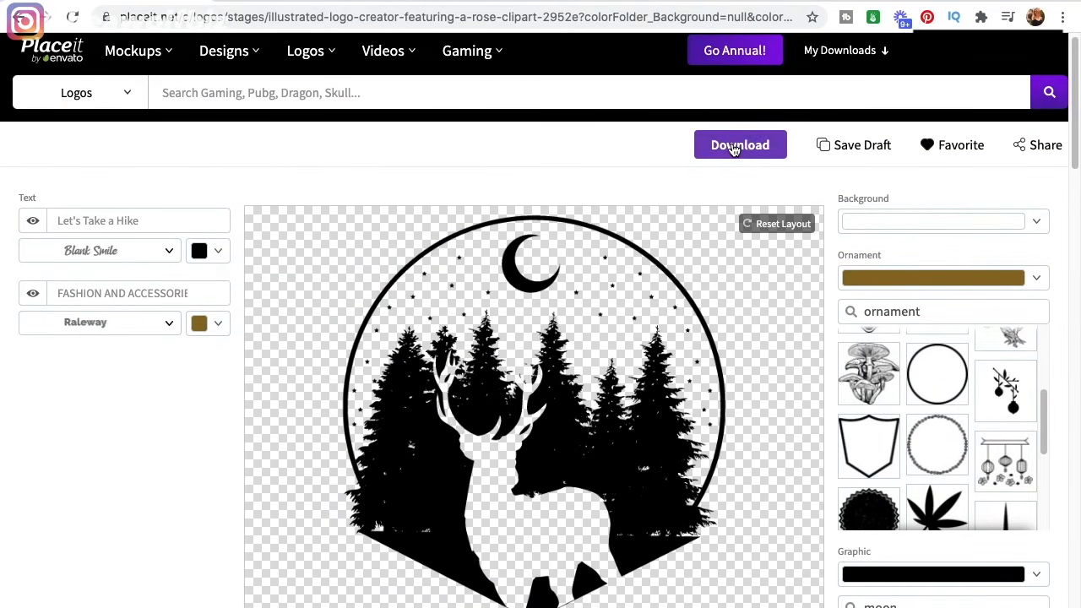
scroll(833, 263, "down", 3)
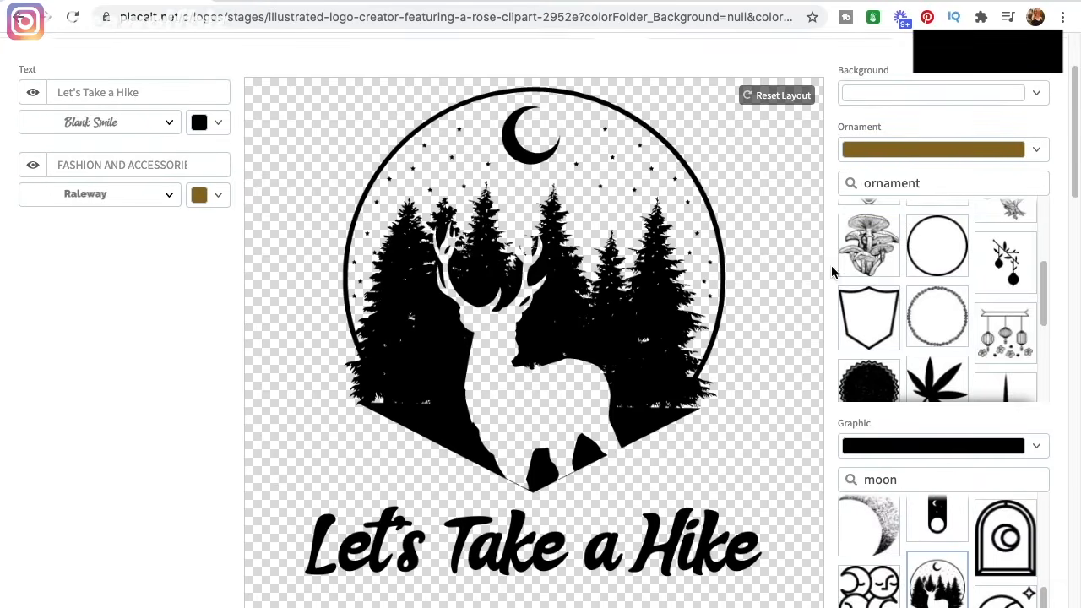
scroll(1060, 235, "down", 4)
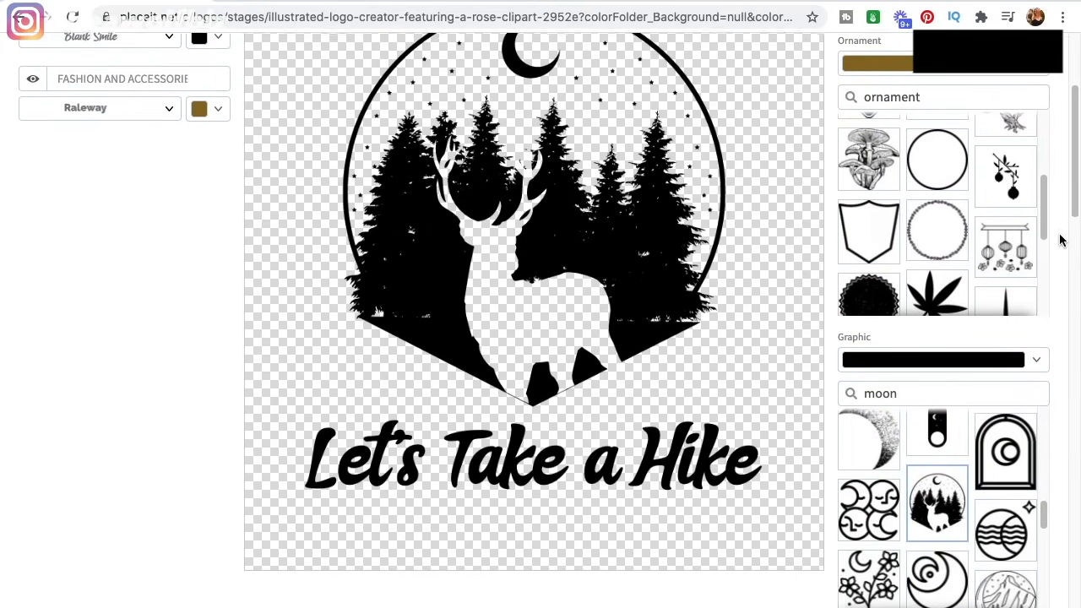
scroll(980, 420, "down", 3)
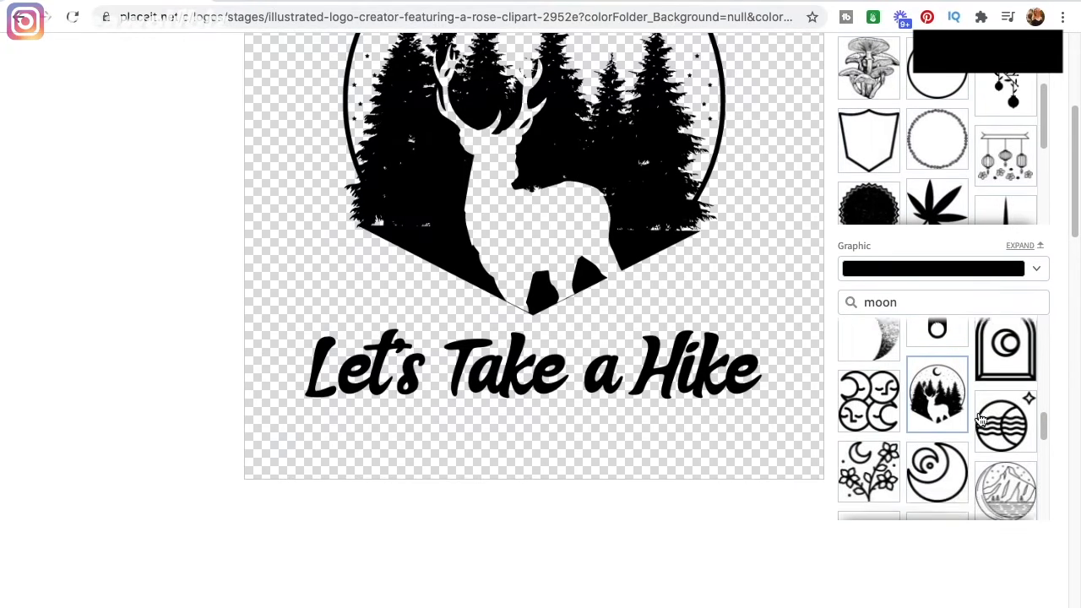
scroll(981, 420, "down", 3)
scroll(980, 420, "up", 3)
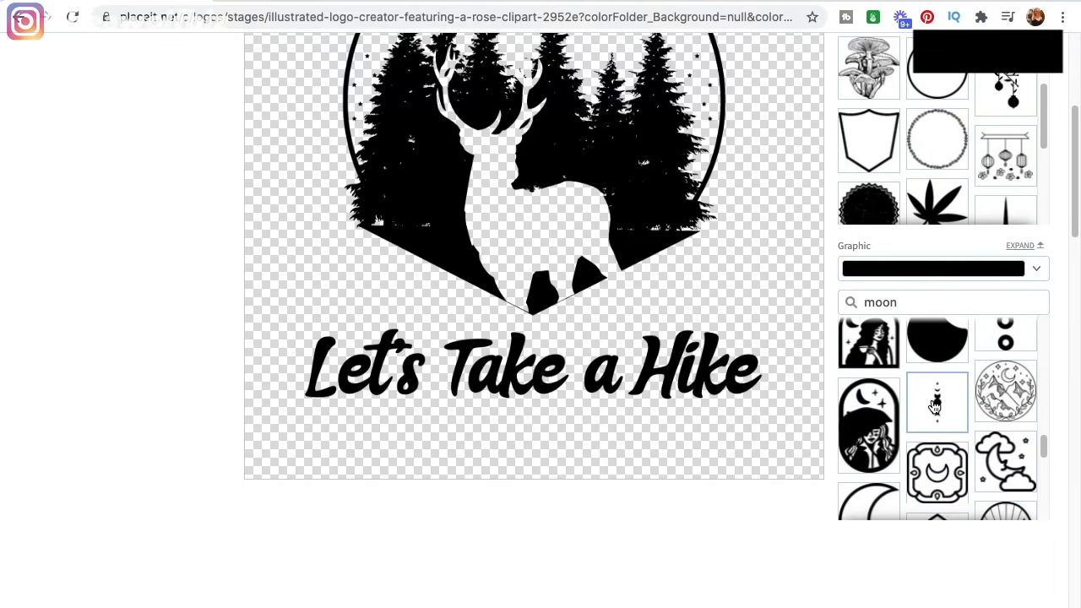
left_click(936, 408)
Rotate the moon phases graphic into a horizontal row and center it on the canvas above the text.
scroll(722, 226, "up", 3)
left_click_drag(387, 263, 546, 285)
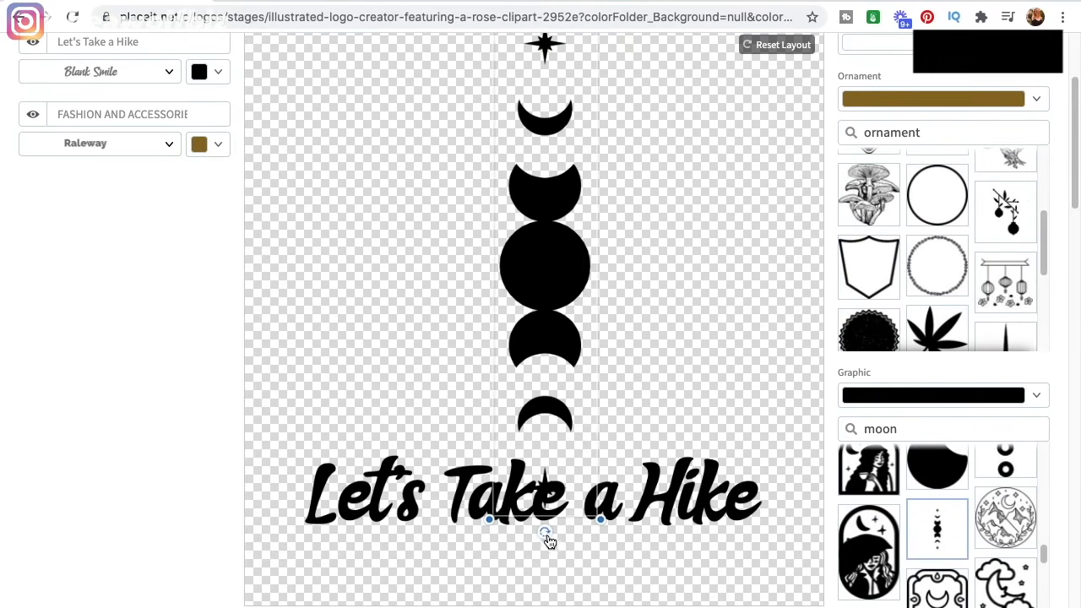
left_click_drag(545, 535, 357, 266)
mouse_move(544, 294)
left_mouse_down()
mouse_move(523, 285)
mouse_move(534, 292)
left_mouse_up()
scroll(832, 348, "down", 1)
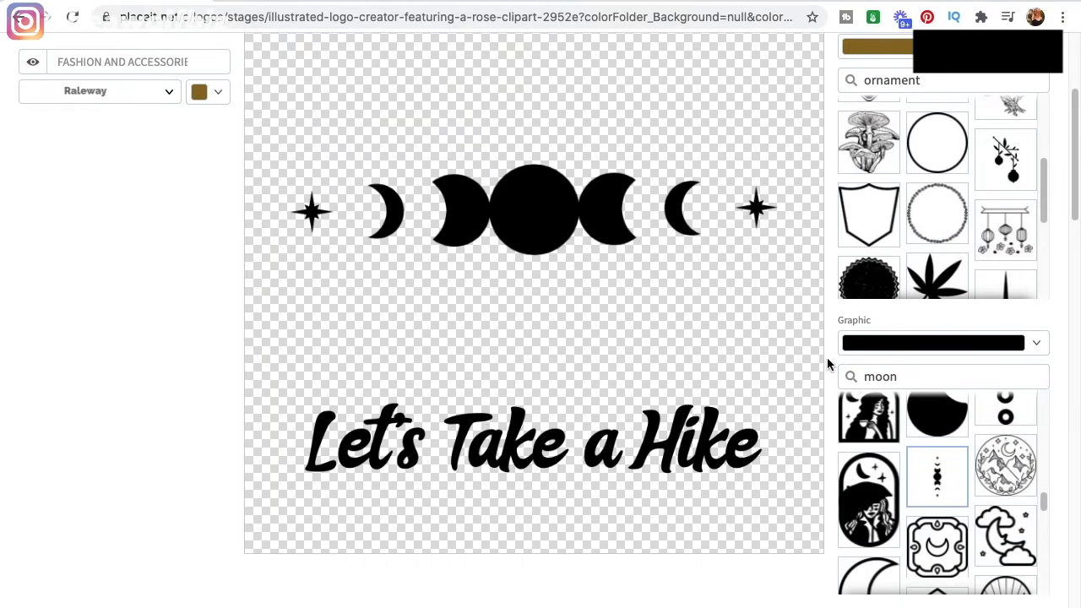
Move the text up directly beneath the row of moon phases and center it.
left_click_drag(678, 453, 700, 321)
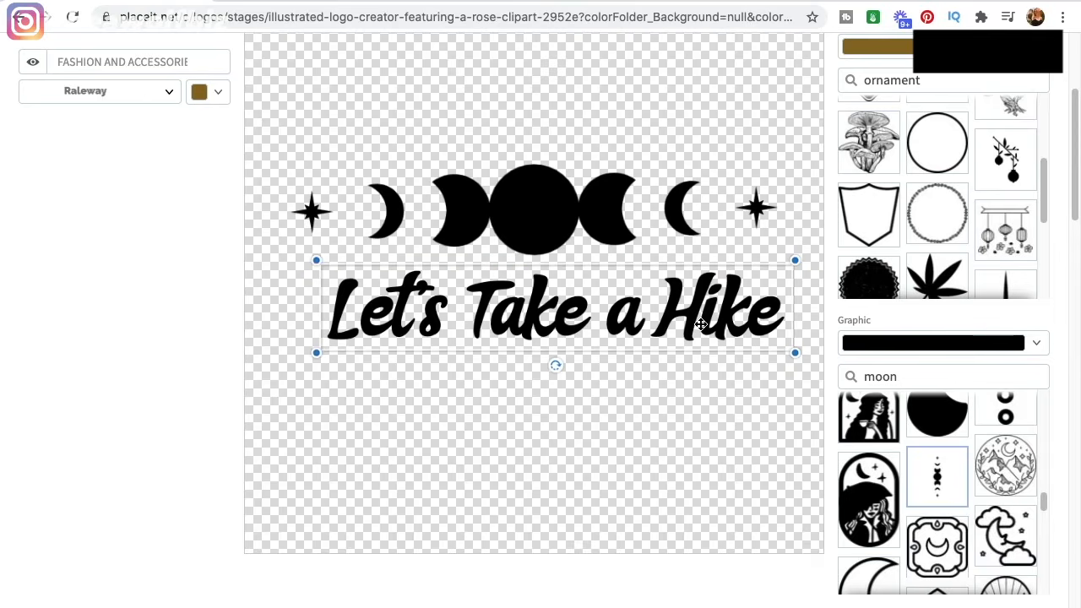
scroll(700, 324, "up", 2)
scroll(701, 325, "up", 1)
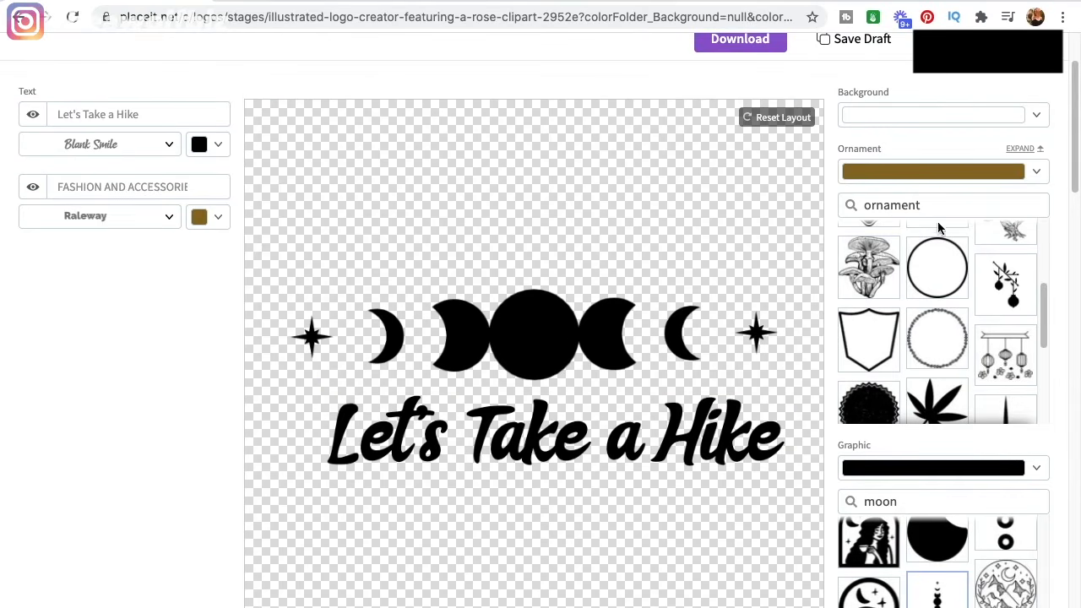
scroll(958, 350, "down", 4)
left_click_drag(617, 435, 595, 435)
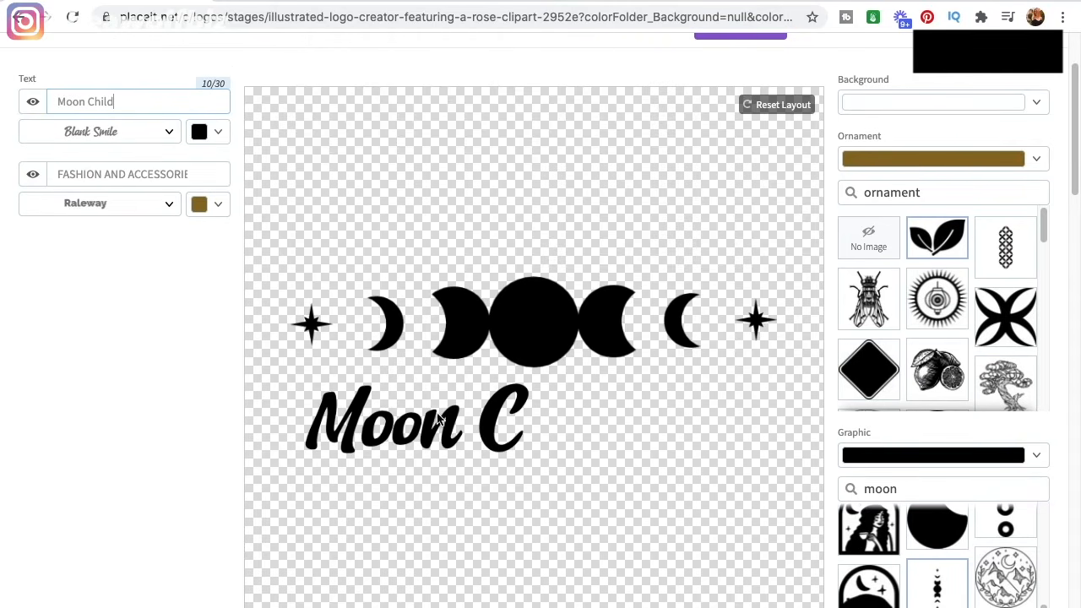
Center and enlarge the "Moon Child" text under the moon phases, and move the slightly enlarged graphic down closer to it.
left_click_drag(451, 428, 510, 427)
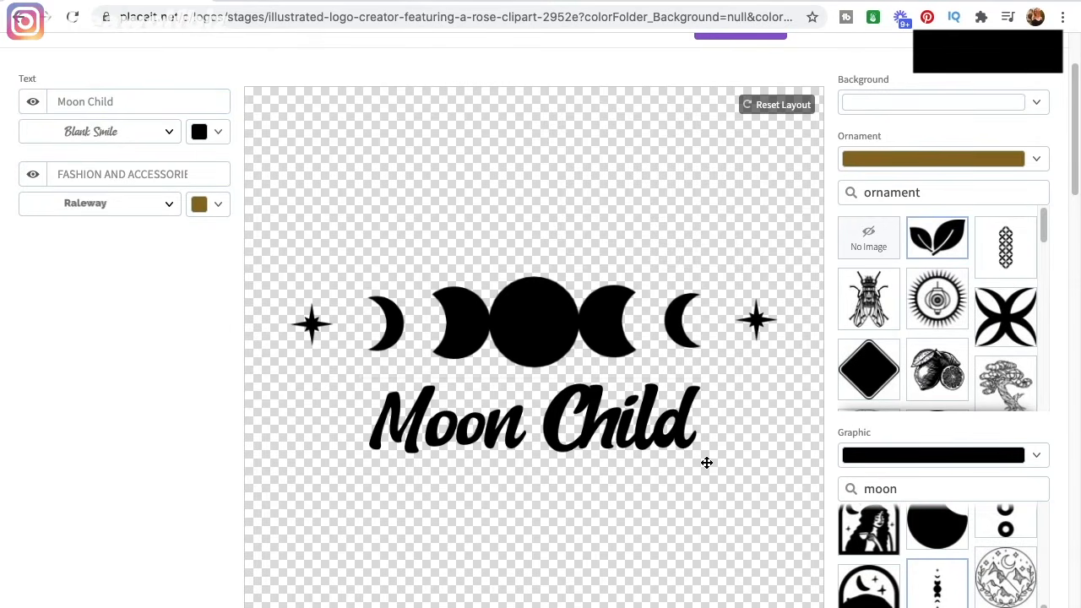
left_click(676, 424)
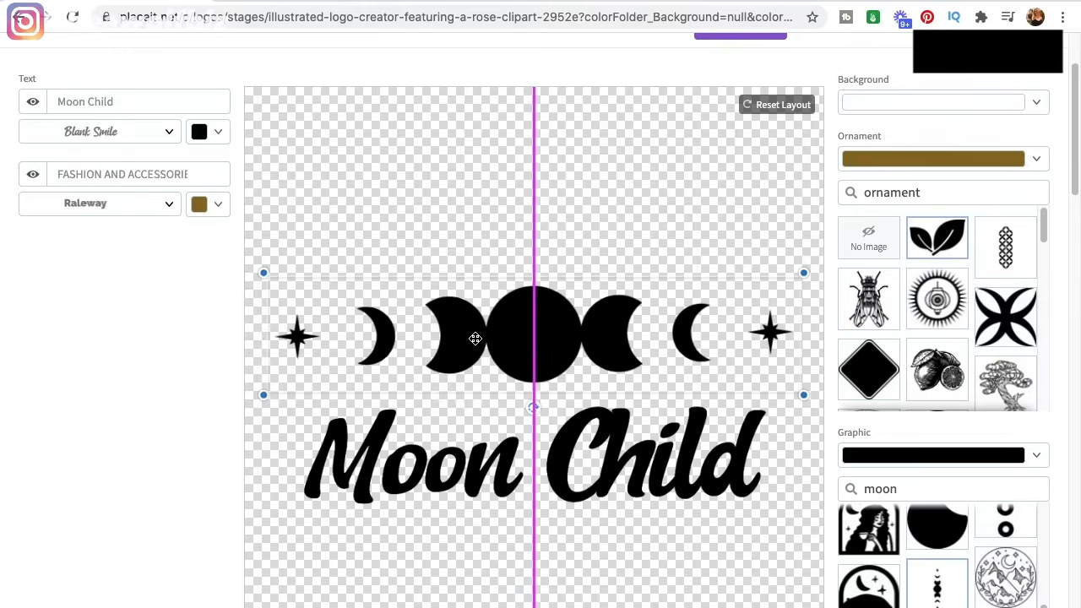
left_click_drag(476, 339, 470, 340)
mouse_move(551, 355)
left_mouse_down()
mouse_move(567, 352)
mouse_move(548, 355)
mouse_move(553, 367)
left_mouse_up()
left_click(630, 224)
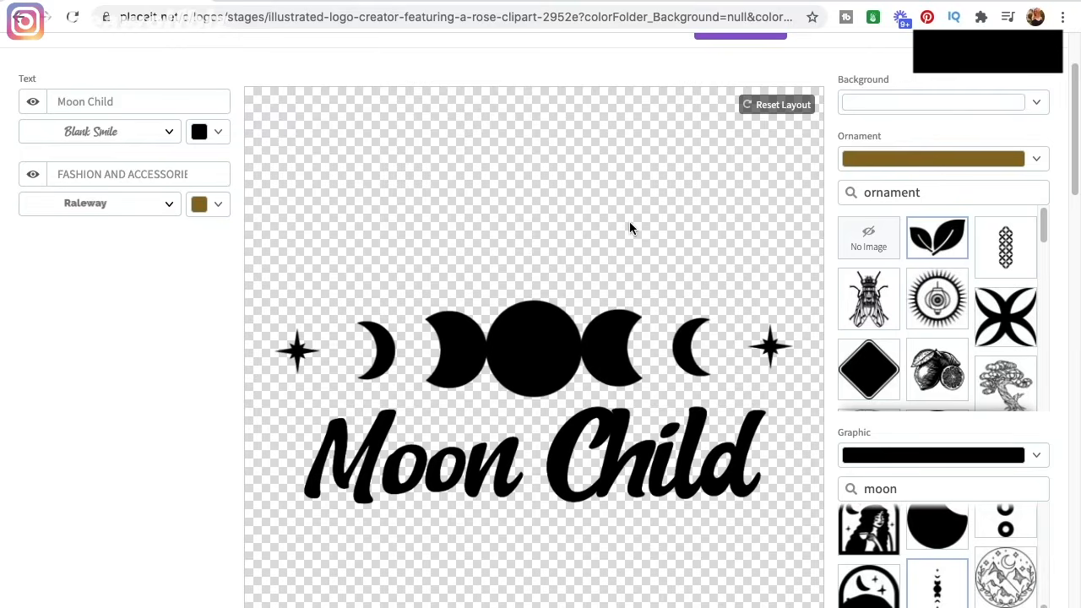
Download the Moon Child design and save it as a PNG image in the Placeit folder.
scroll(630, 224, "up", 1)
scroll(629, 228, "up", 1)
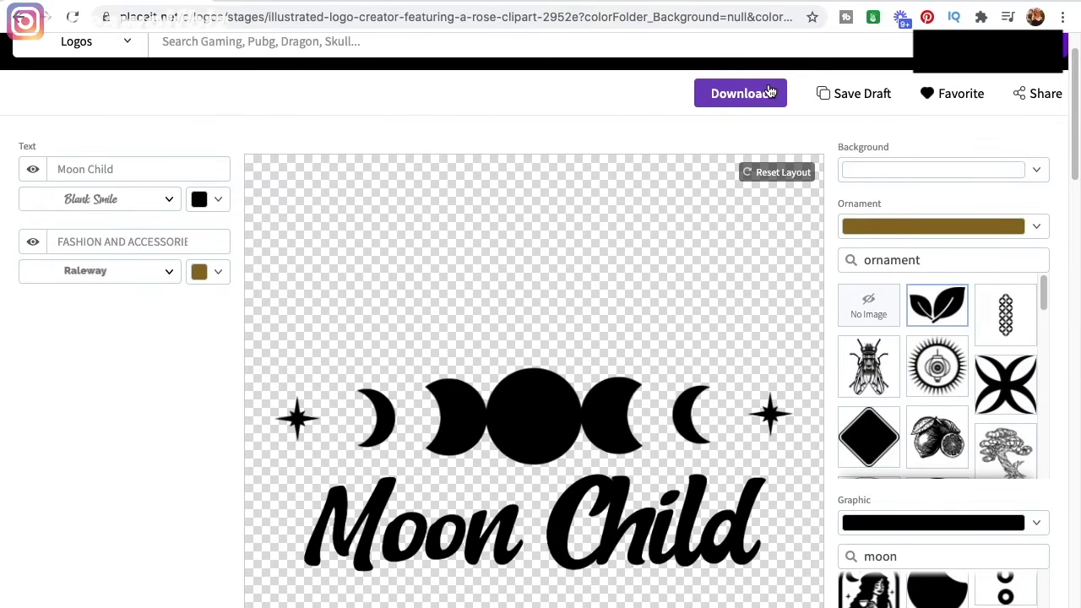
left_click(769, 93)
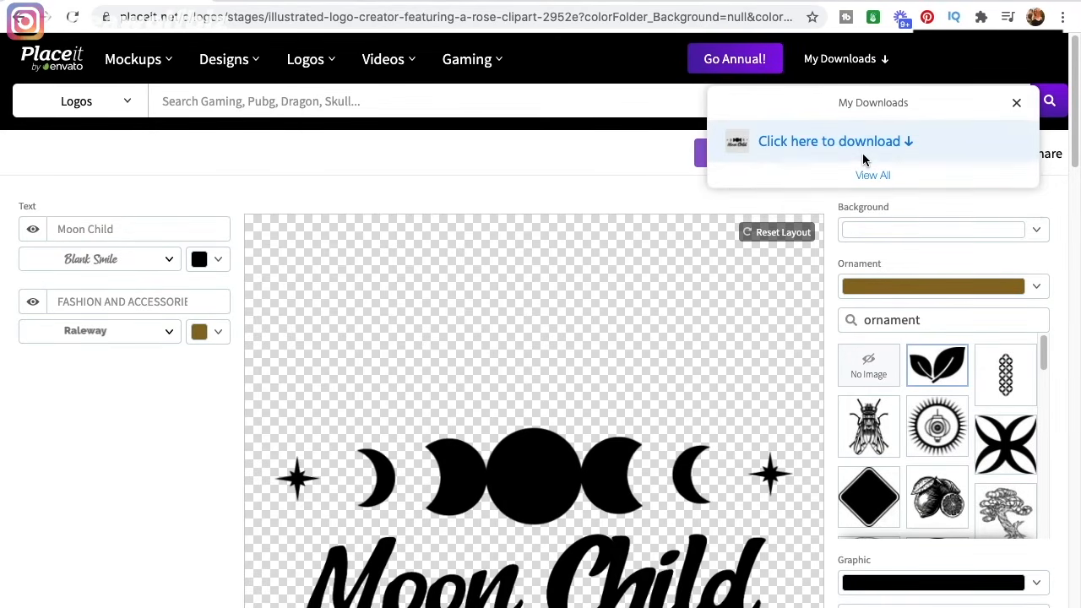
left_click(831, 142)
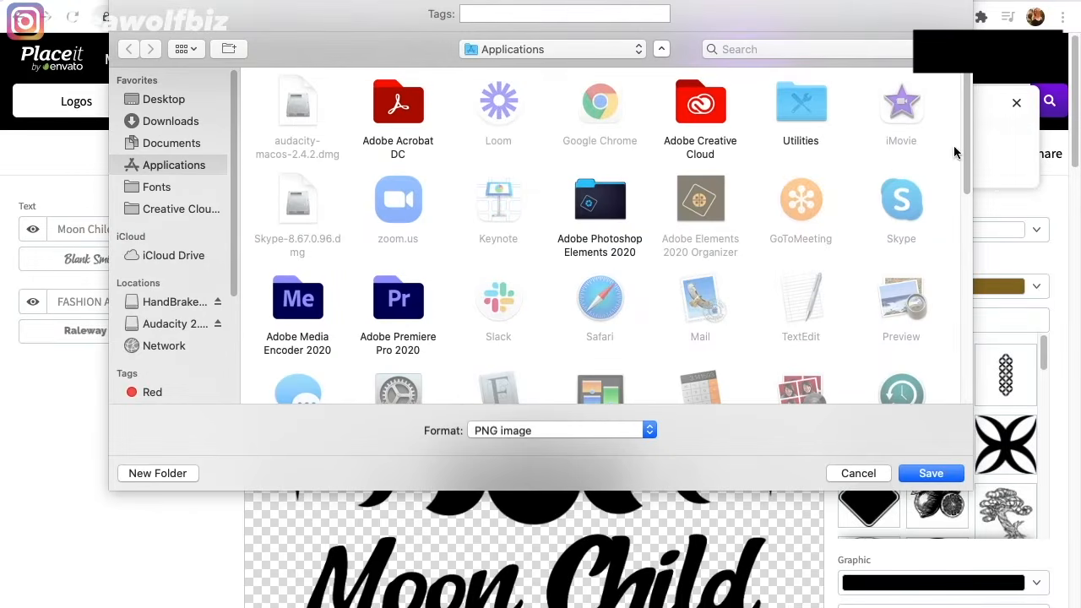
left_click(163, 99)
double_click(912, 105)
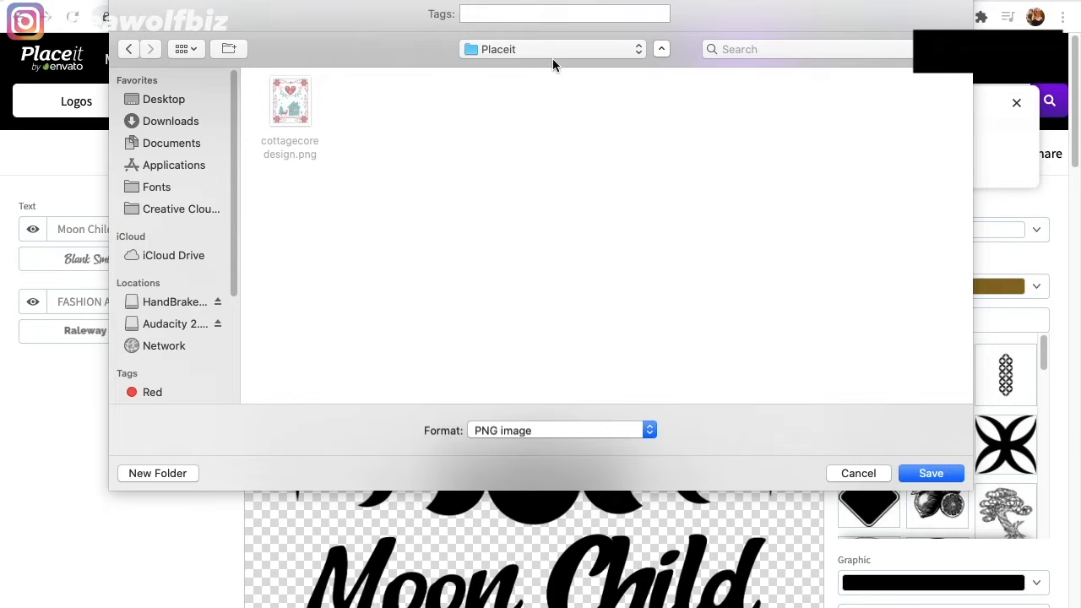
key("Return")
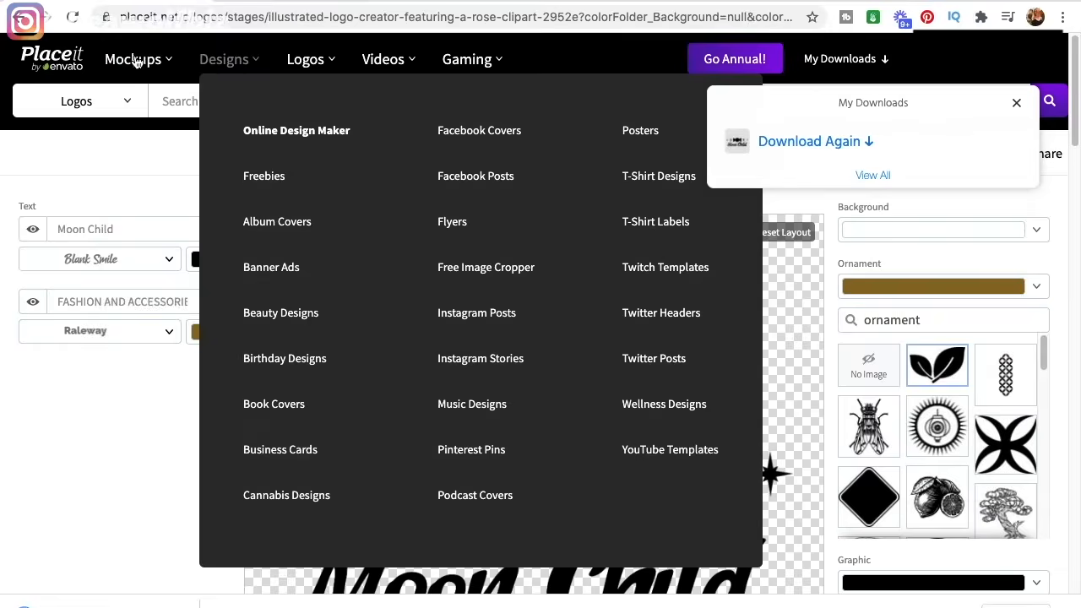
Close the downloads pop-up and open the Mugs category of the mockups.
mouse_move(132, 61)
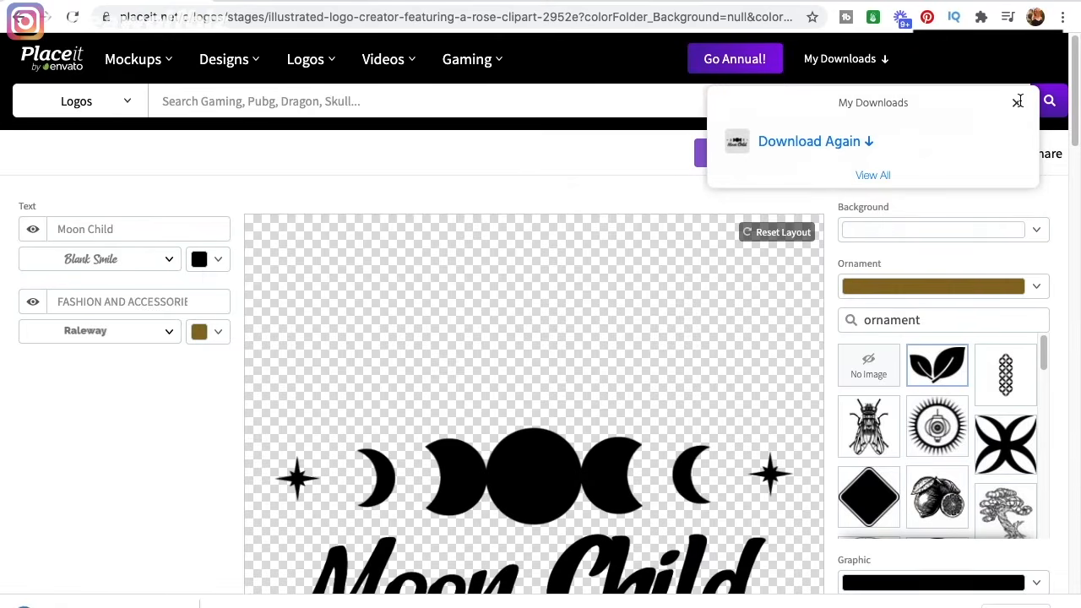
left_click(1016, 102)
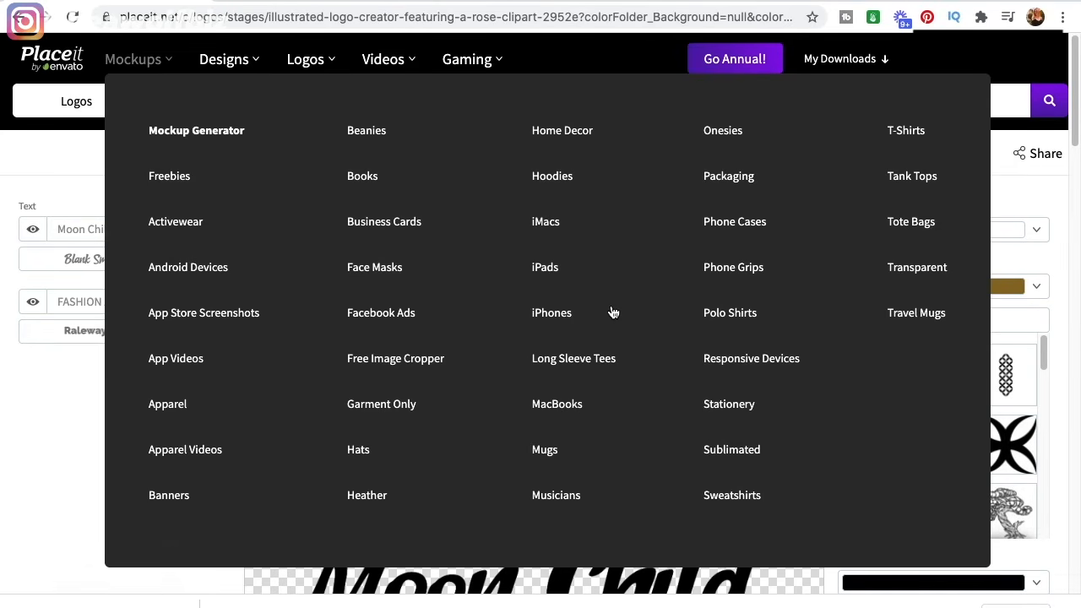
left_click(543, 459)
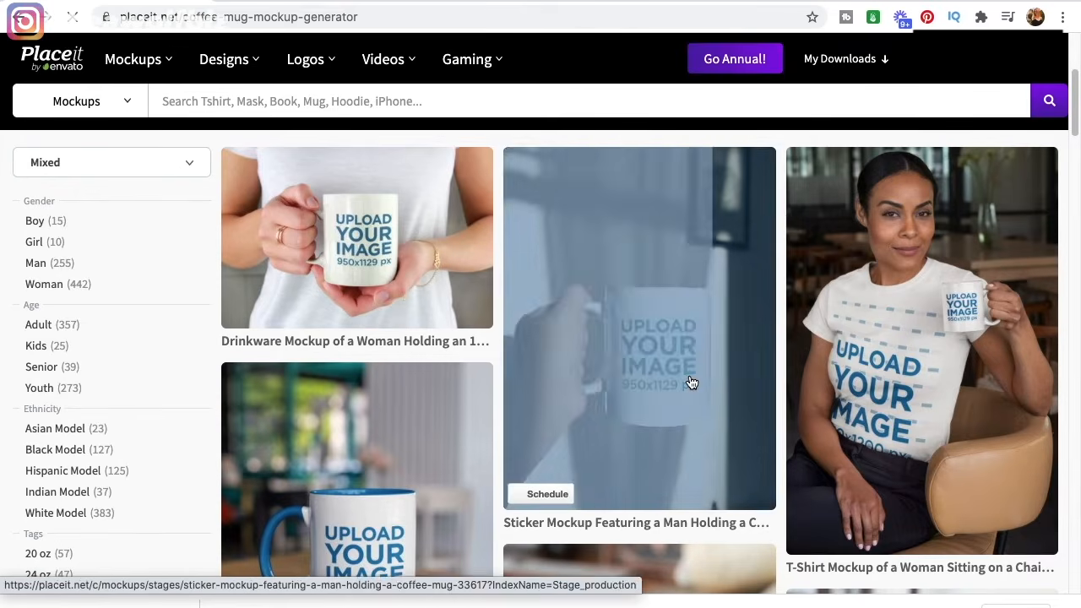
Open the mockup of a man holding a coffee mug and insert the downloaded Moon Child design.
left_click(691, 383)
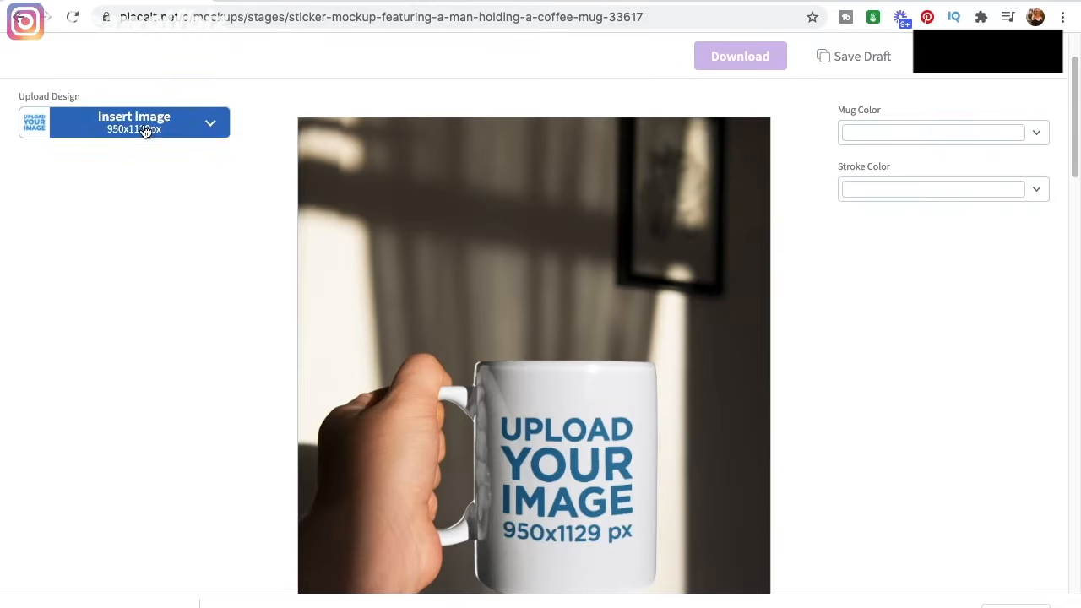
left_click(145, 129)
left_click(157, 159)
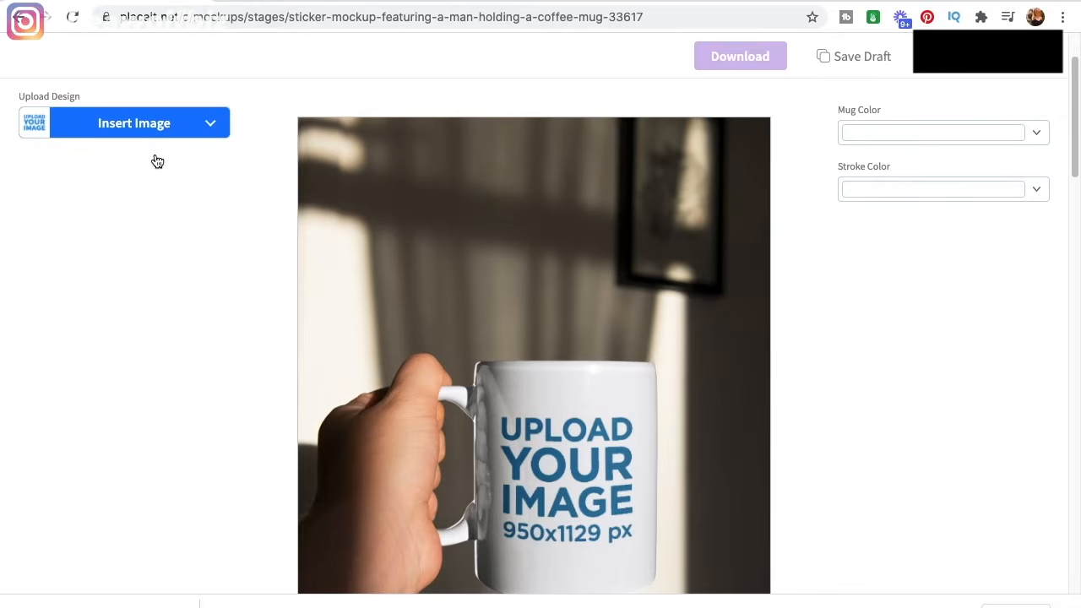
left_click(388, 49)
double_click(388, 49)
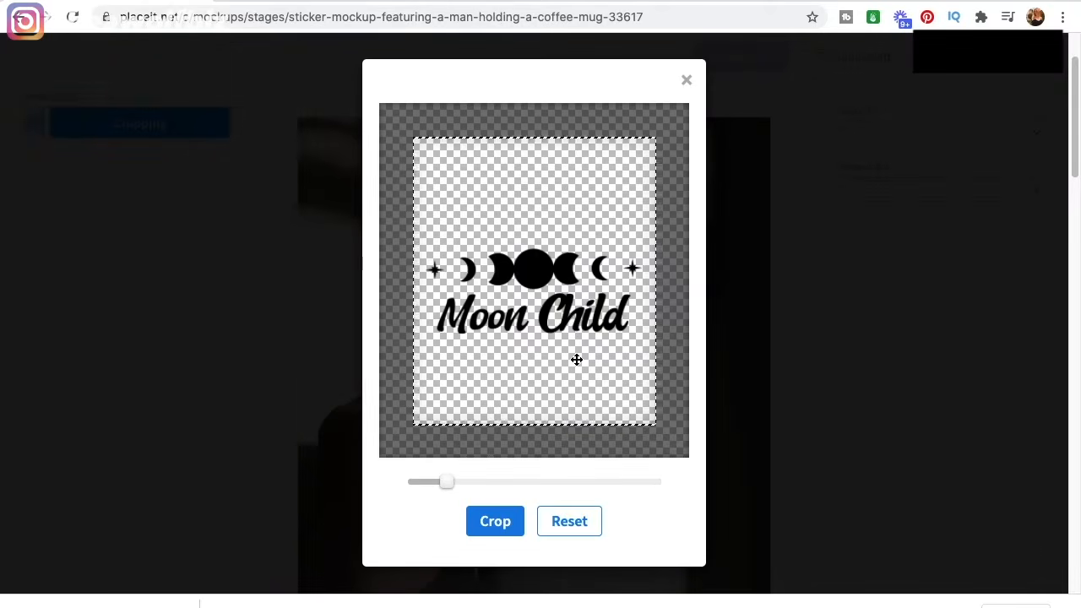
Move the Moon Child design up slightly, enlarge it a little within the crop area, and apply the crop.
left_click_drag(569, 303, 569, 285)
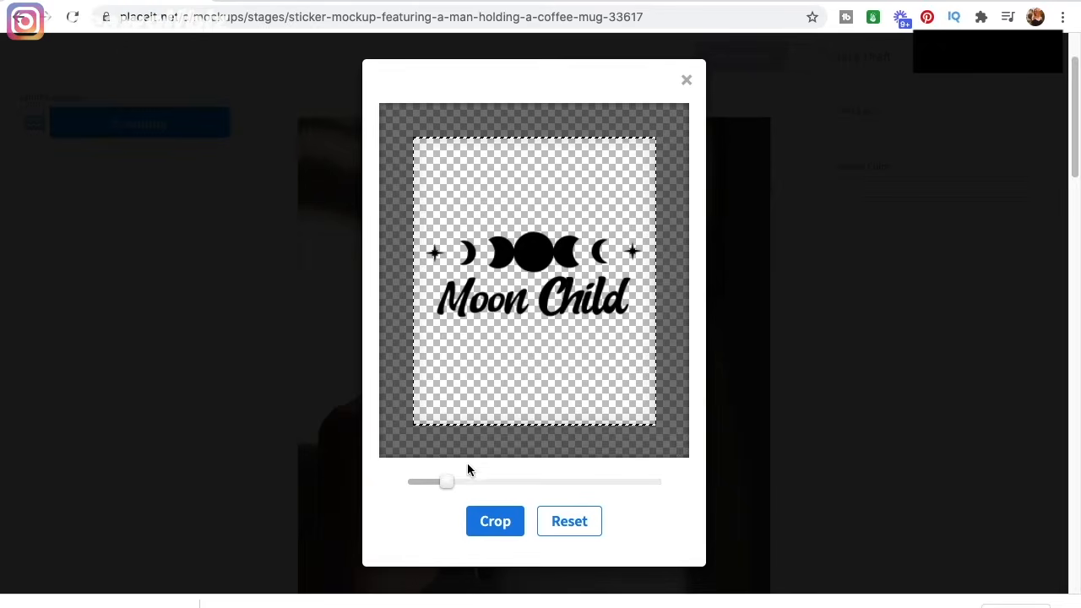
left_click_drag(450, 483, 456, 483)
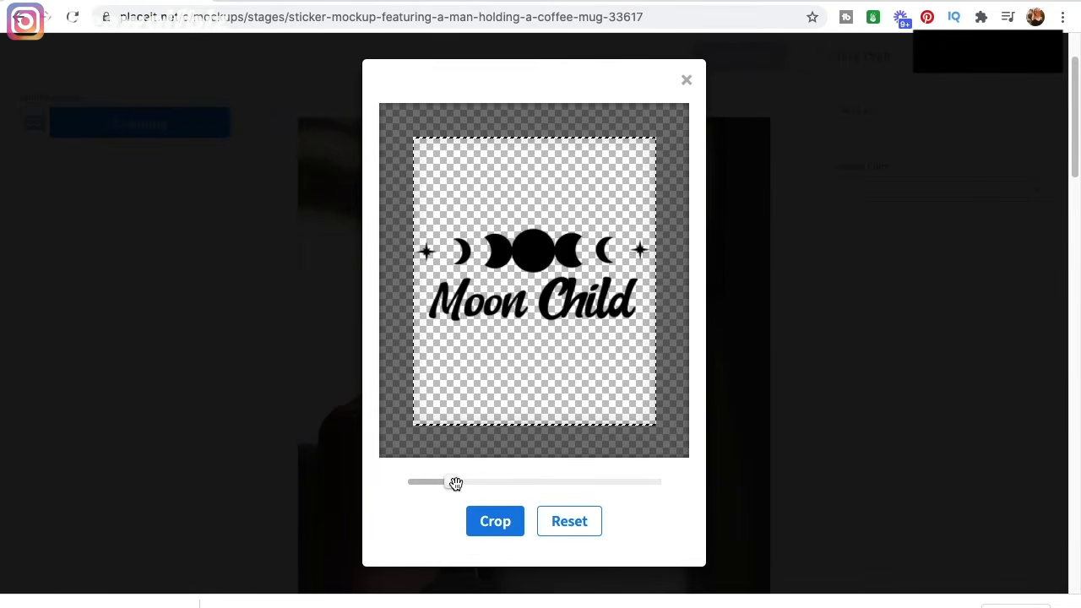
left_click(490, 535)
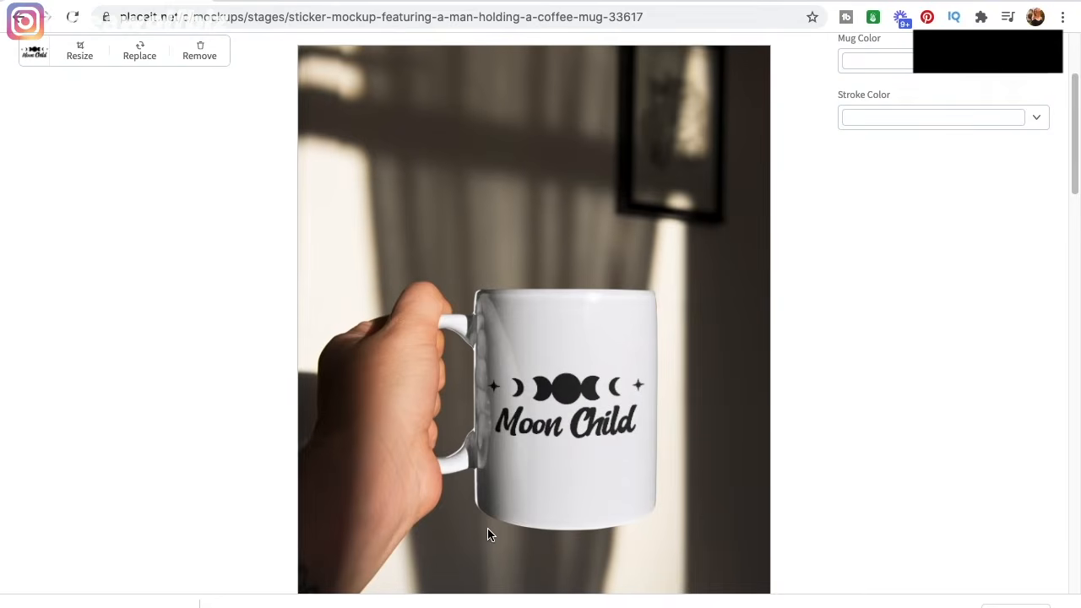
scroll(490, 536, "down", 1)
scroll(809, 290, "up", 2)
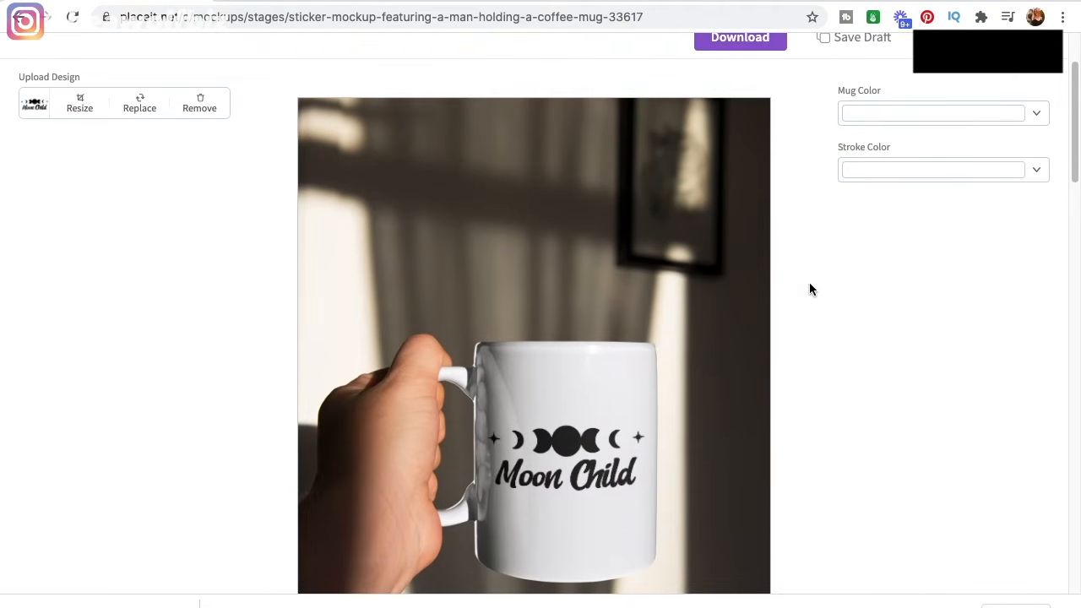
Set the mug color to light pink.
left_click(966, 112)
left_click(795, 172)
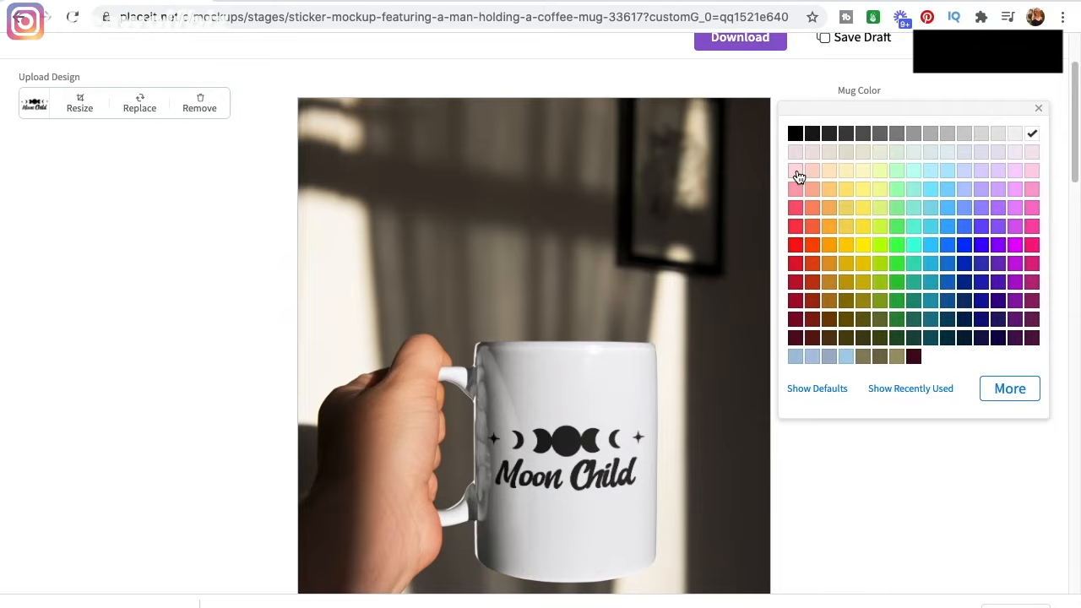
left_click(950, 512)
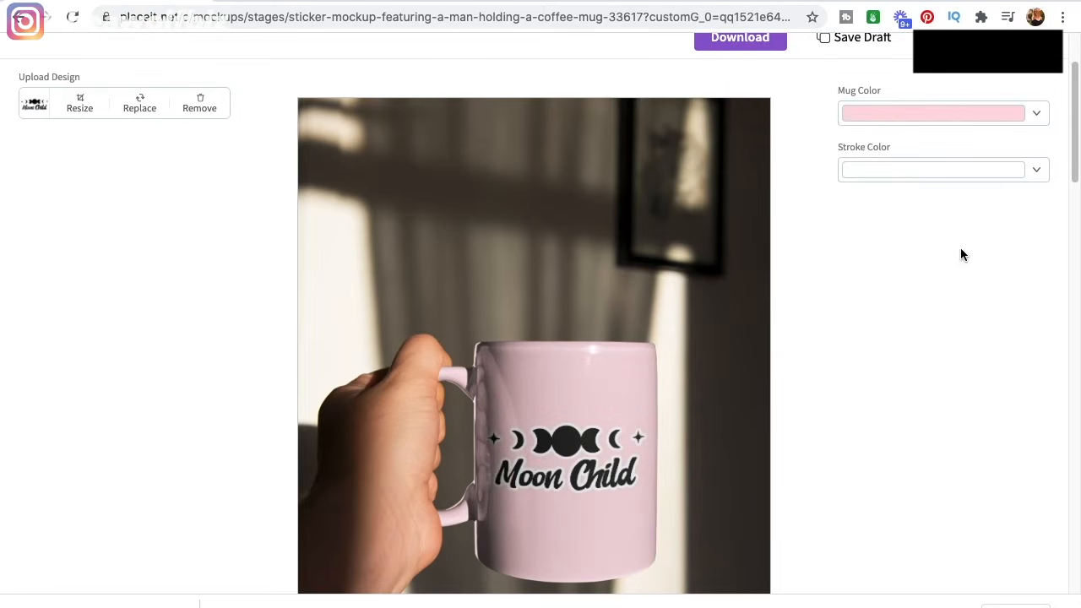
Try black and light pink as the design's stroke color, and settle on light blue.
left_click(926, 173)
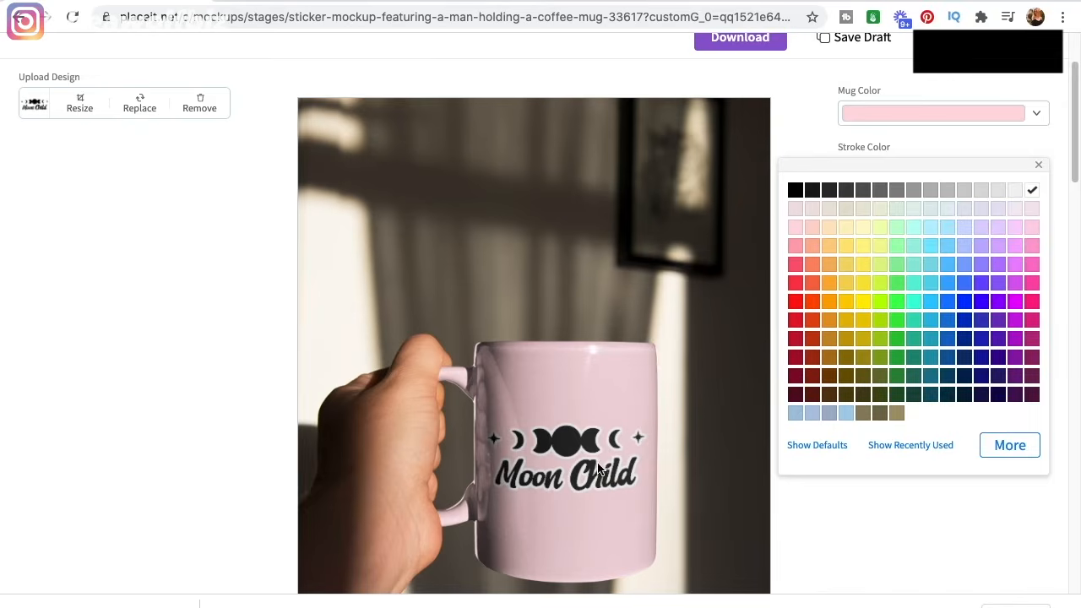
left_click(800, 195)
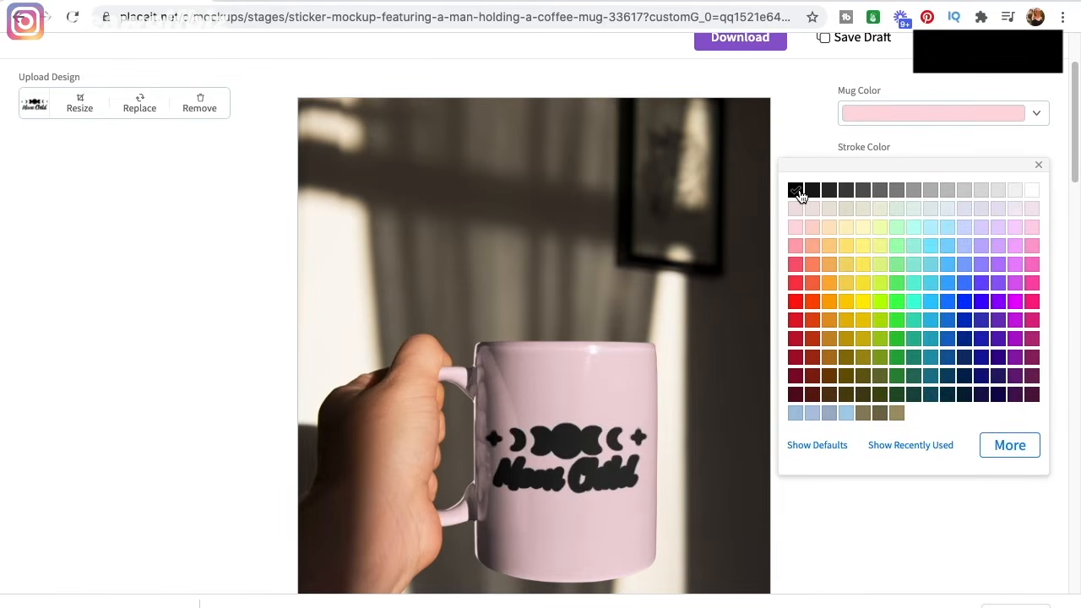
left_click(847, 414)
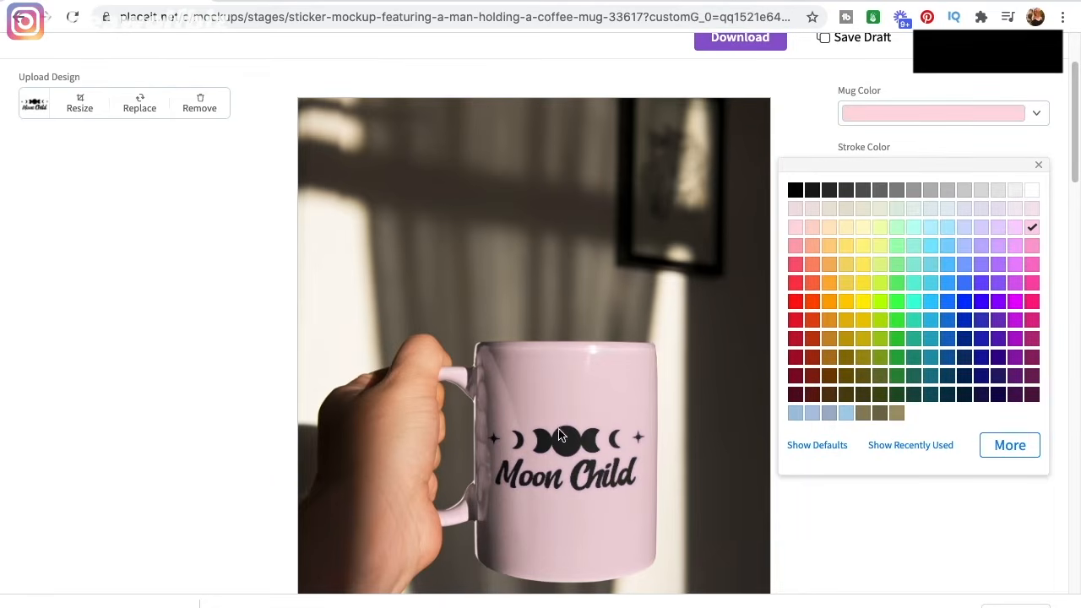
left_click(846, 414)
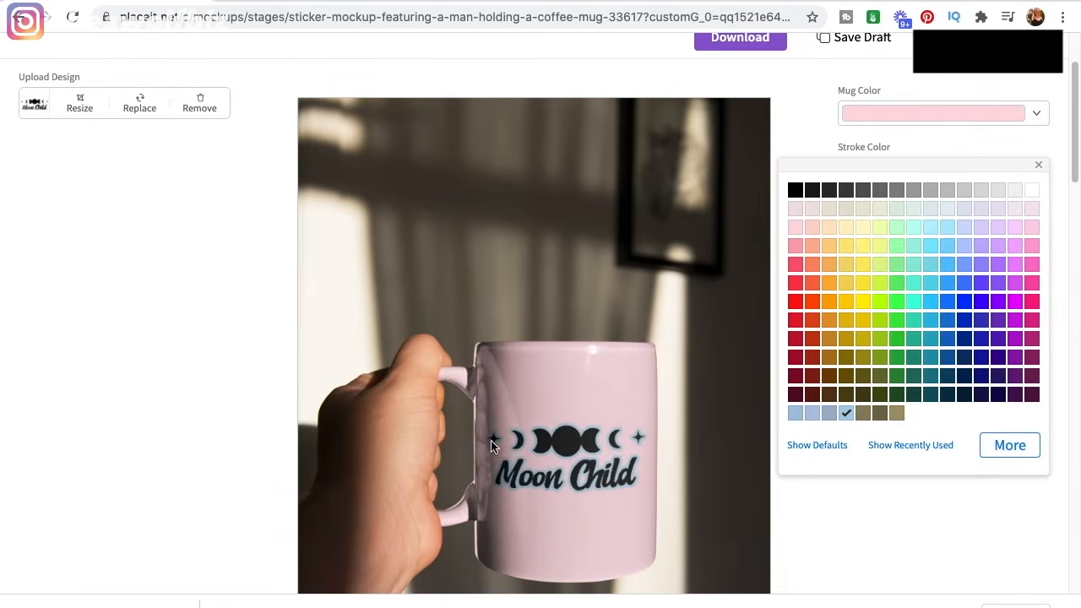
left_click(961, 536)
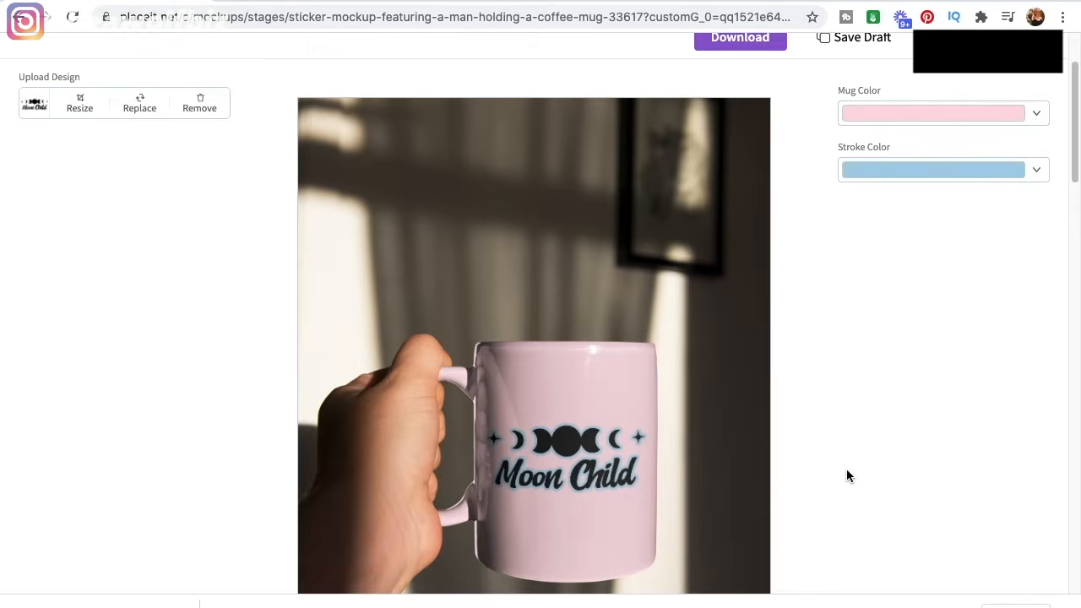
Download the pink mug mockup and save it as a PNG image in the Placeit folder.
scroll(847, 472, "up", 1)
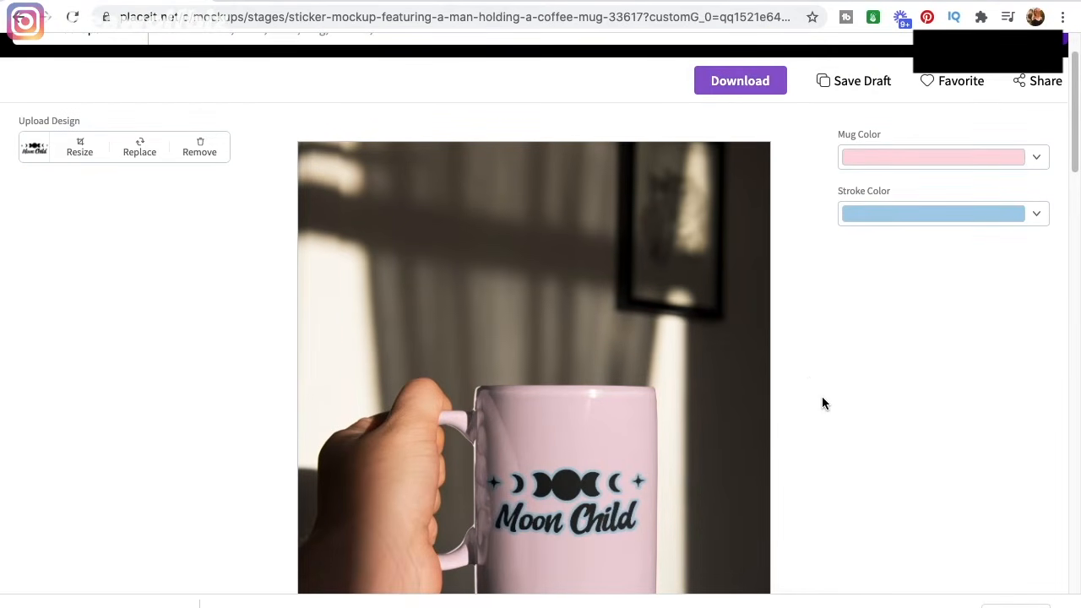
scroll(809, 364, "down", 1)
scroll(809, 364, "up", 2)
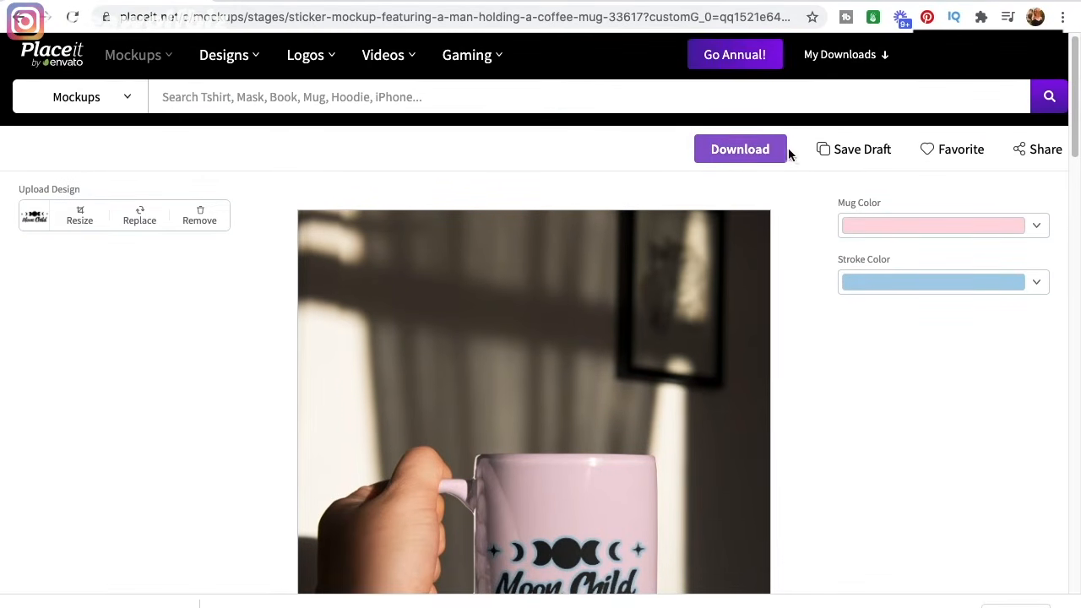
left_click(744, 151)
left_click(831, 140)
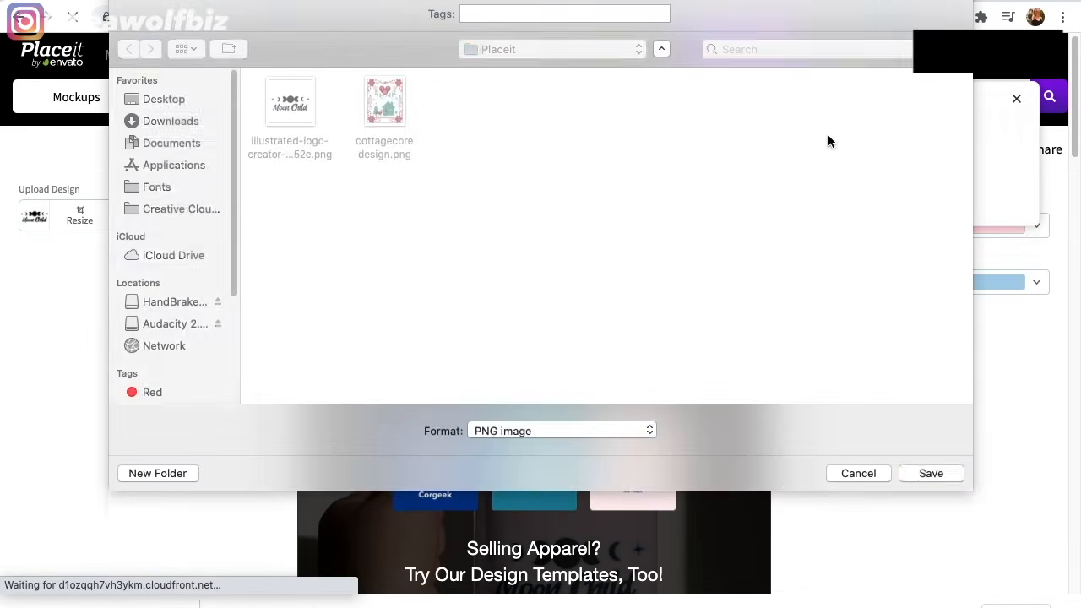
left_click(920, 478)
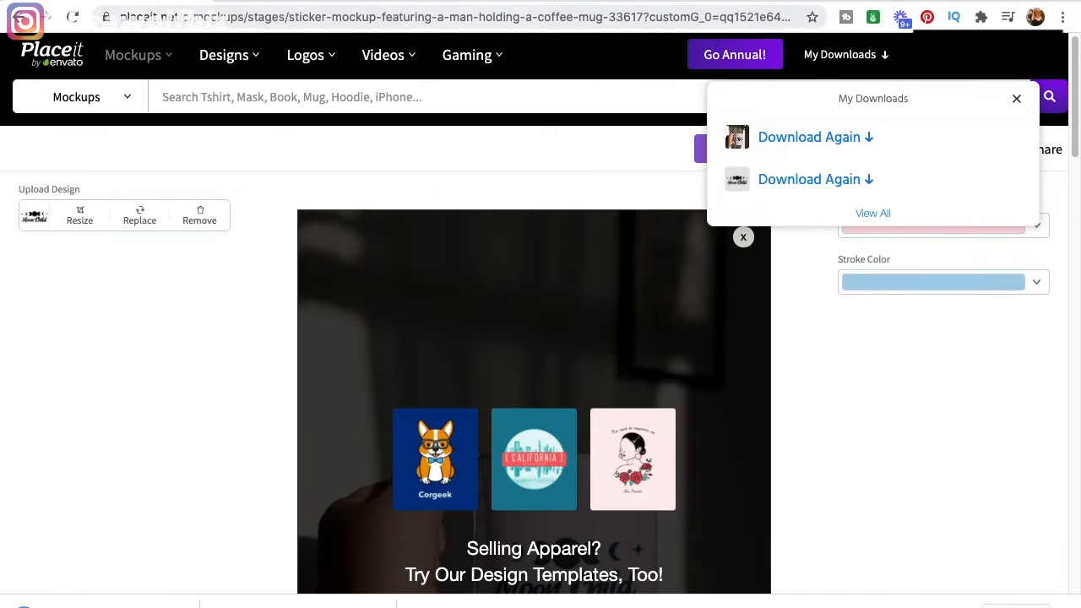
Switch to the new Etsy listing and add the pink mug mockup as its primary photo.
left_click(512, 1)
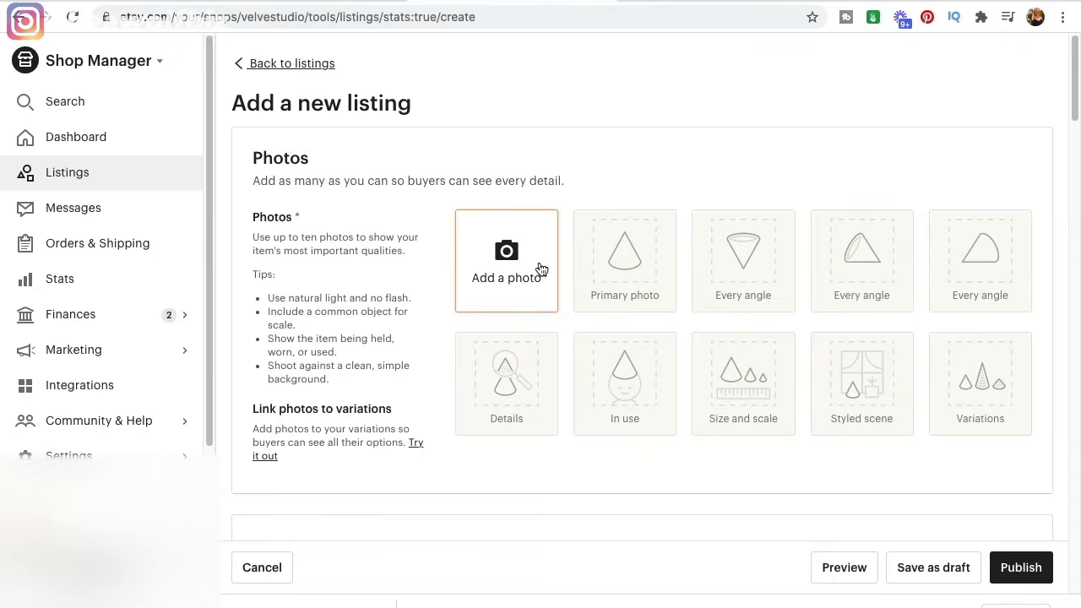
left_click(541, 269)
double_click(376, 34)
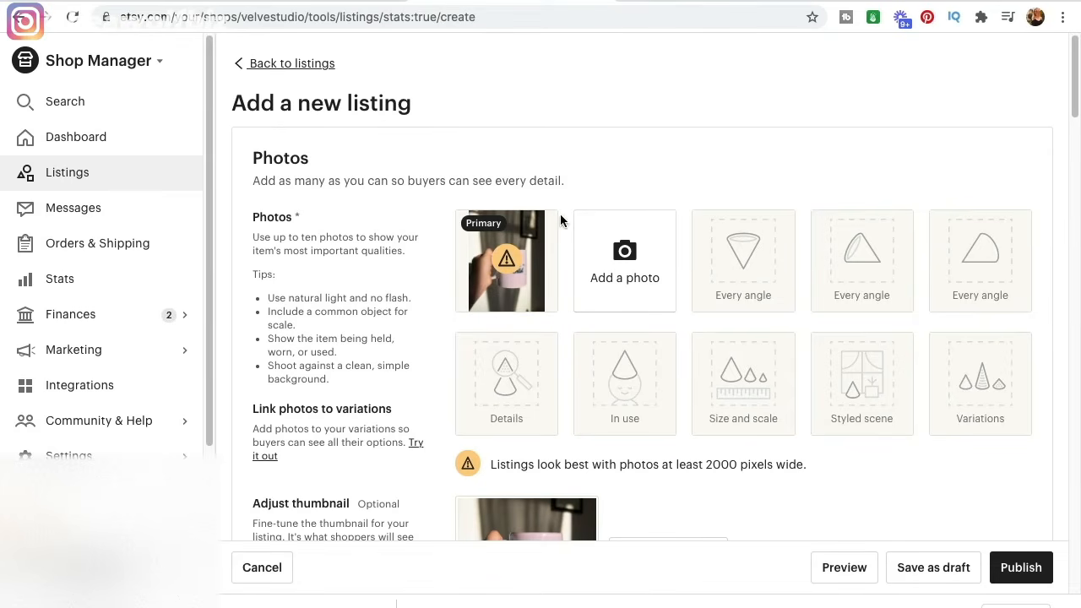
Adjust the listing thumbnail by zooming in slightly and centering the Moon Child mug, and save it.
scroll(756, 454, "down", 2)
left_click(668, 385)
left_click_drag(541, 328, 541, 300)
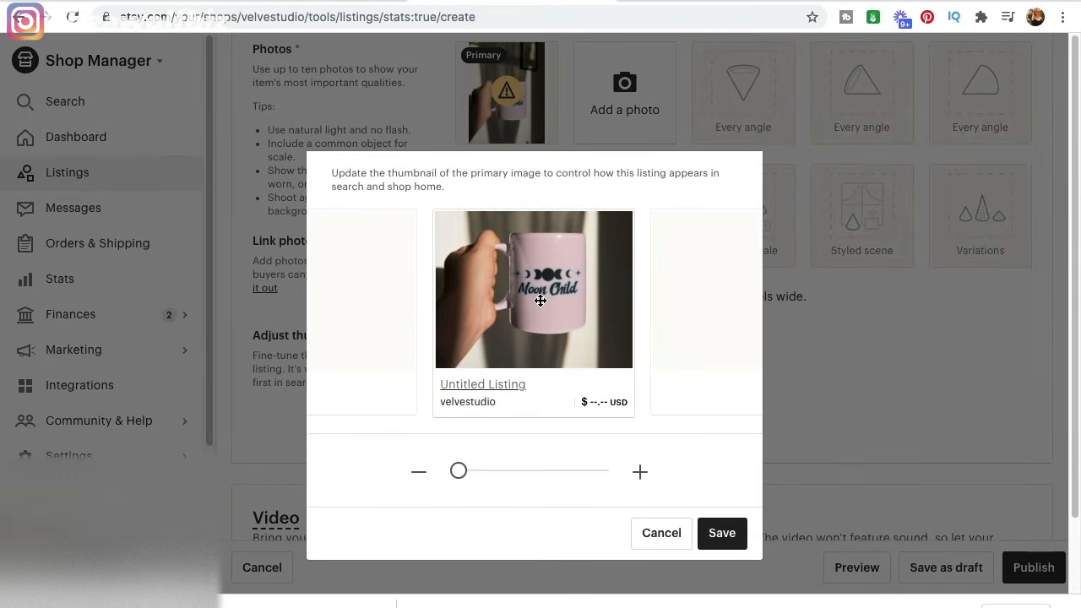
left_click_drag(458, 474, 482, 473)
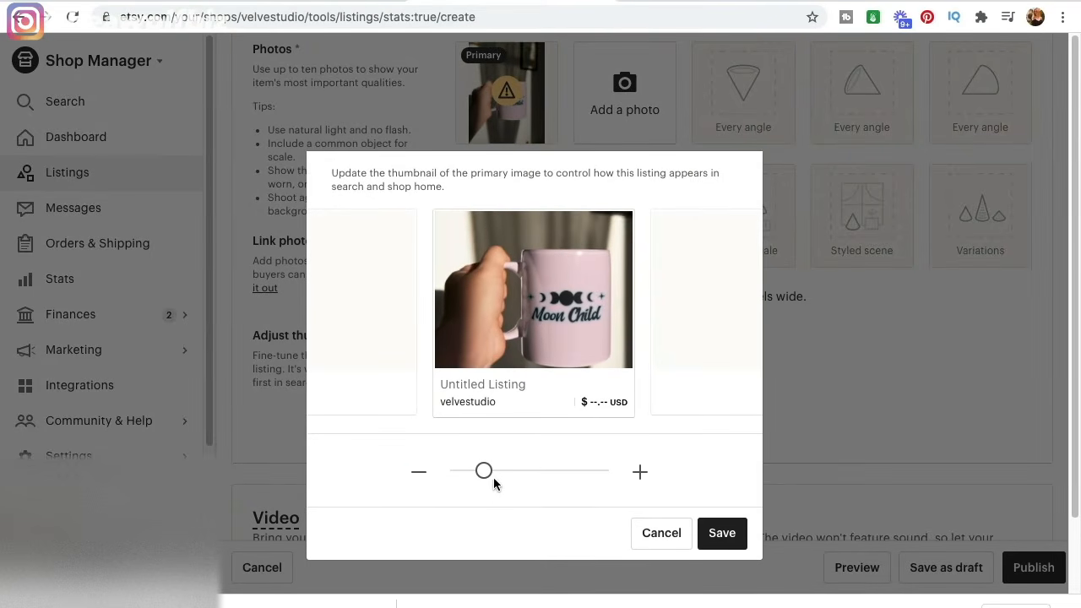
left_click_drag(573, 334, 571, 336)
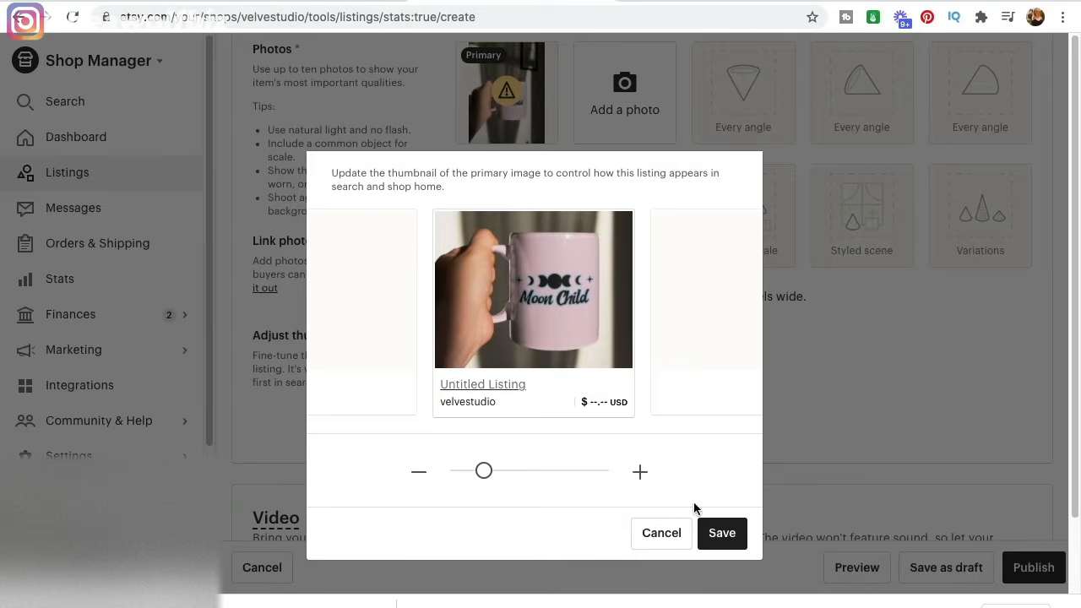
left_click(722, 533)
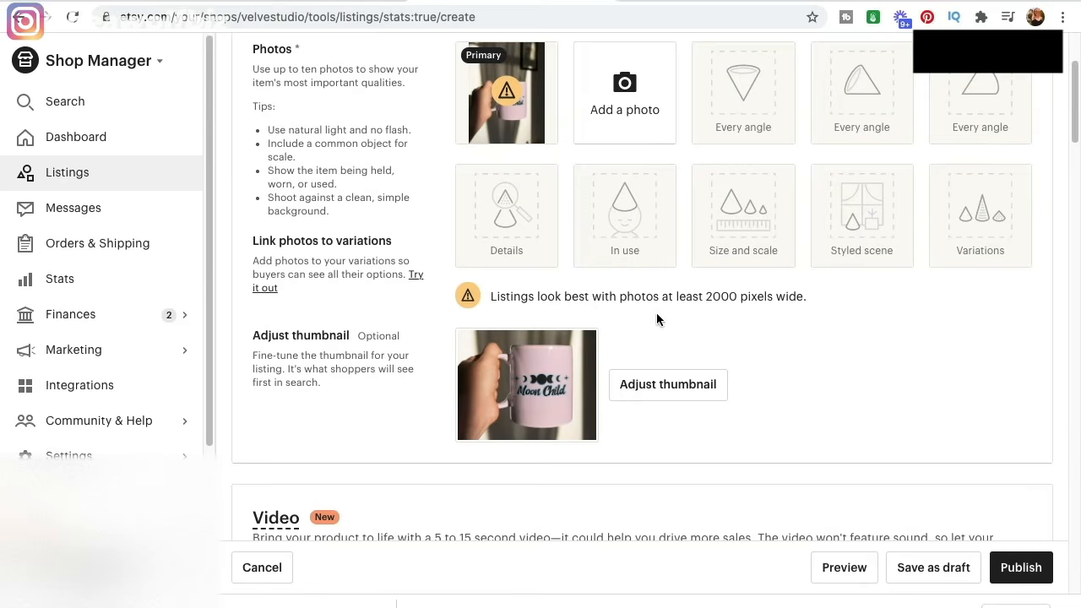
Switch back to Placeit, close the downloads pop-up, and open the T-Shirt Videos category.
left_click(268, 2)
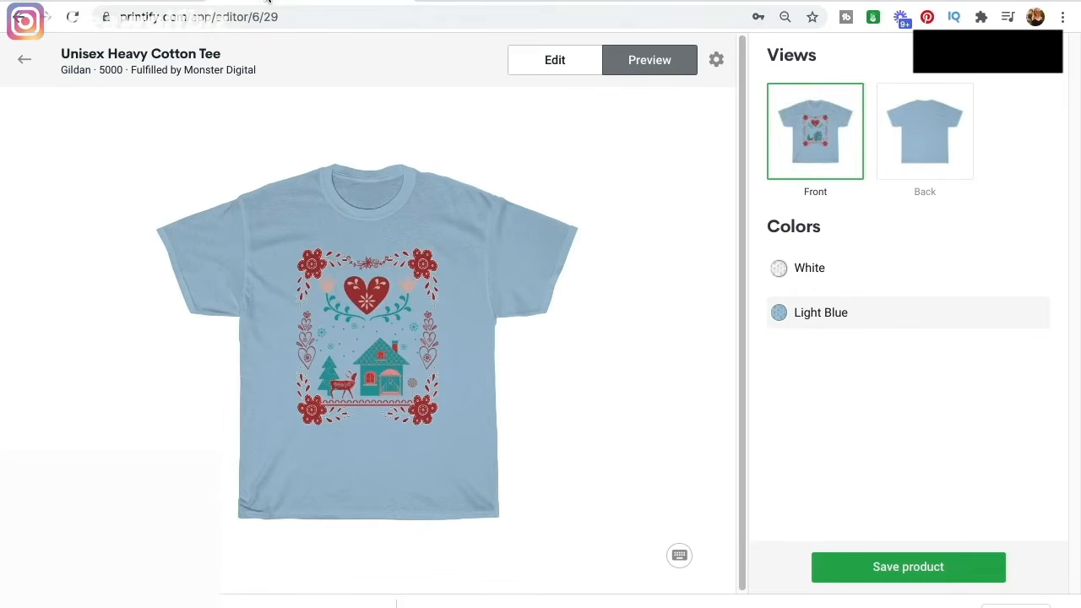
left_click(103, 4)
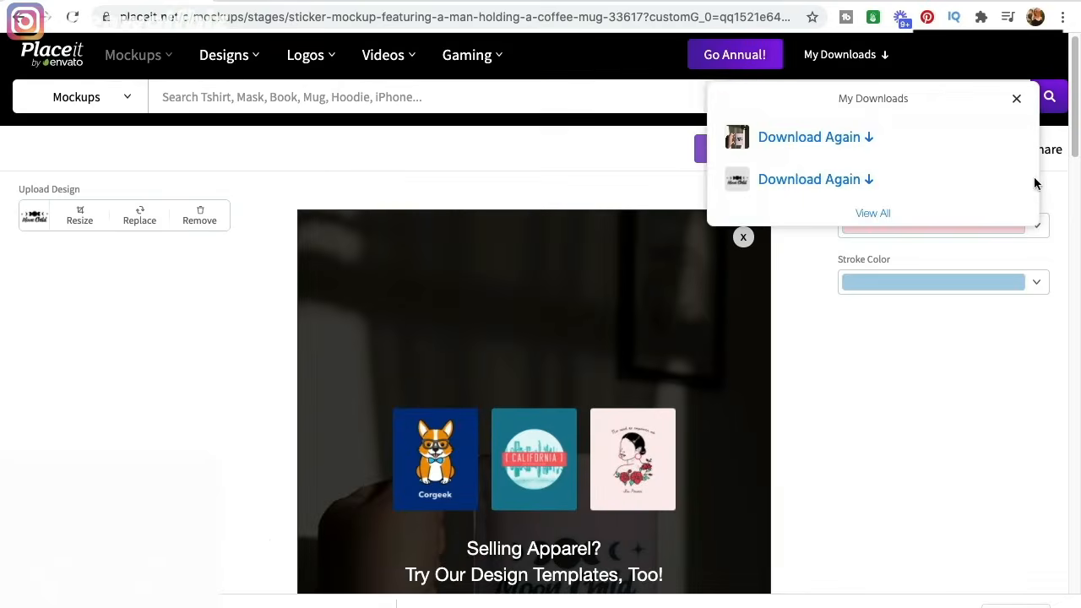
left_click(1019, 99)
mouse_move(223, 60)
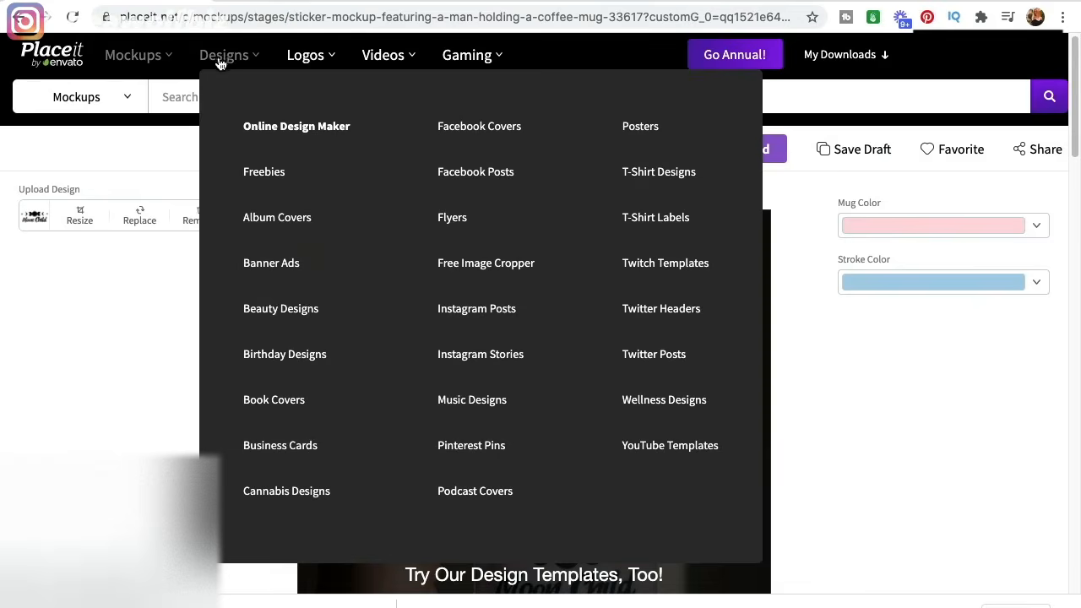
mouse_move(146, 60)
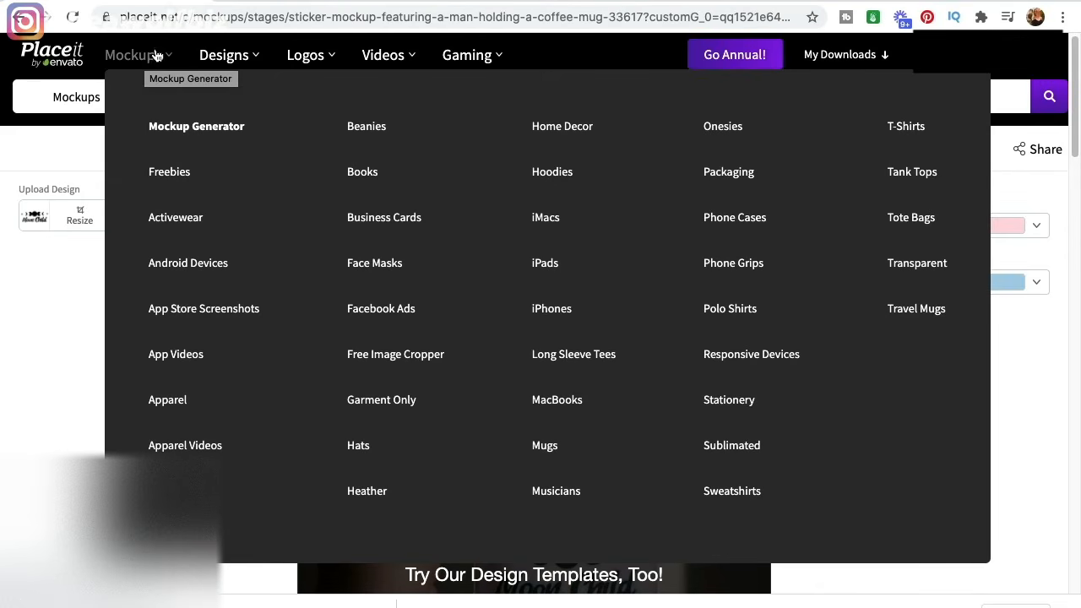
mouse_move(387, 61)
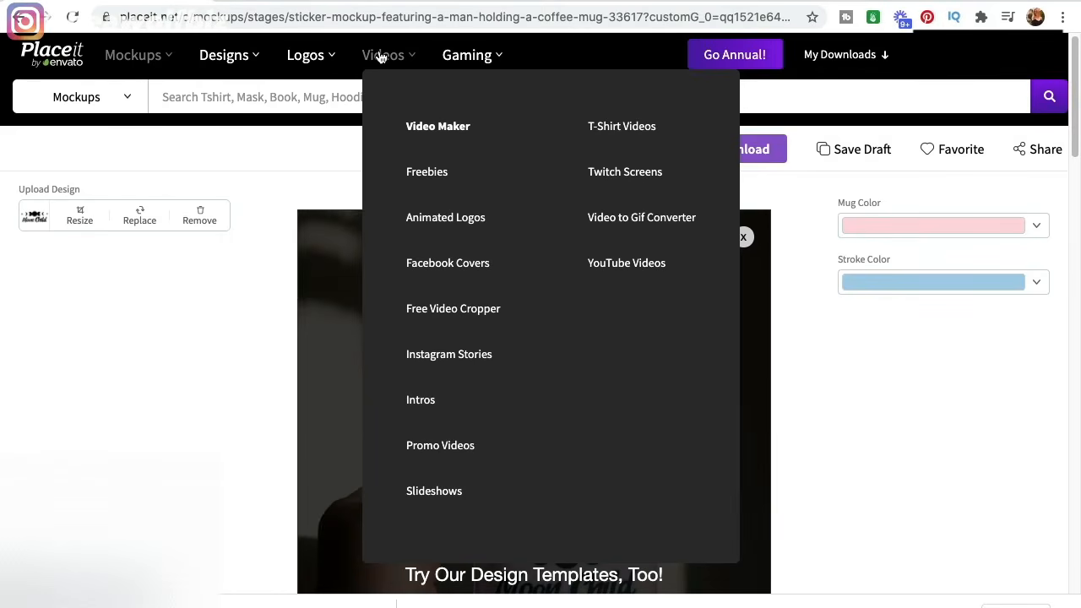
left_click(617, 128)
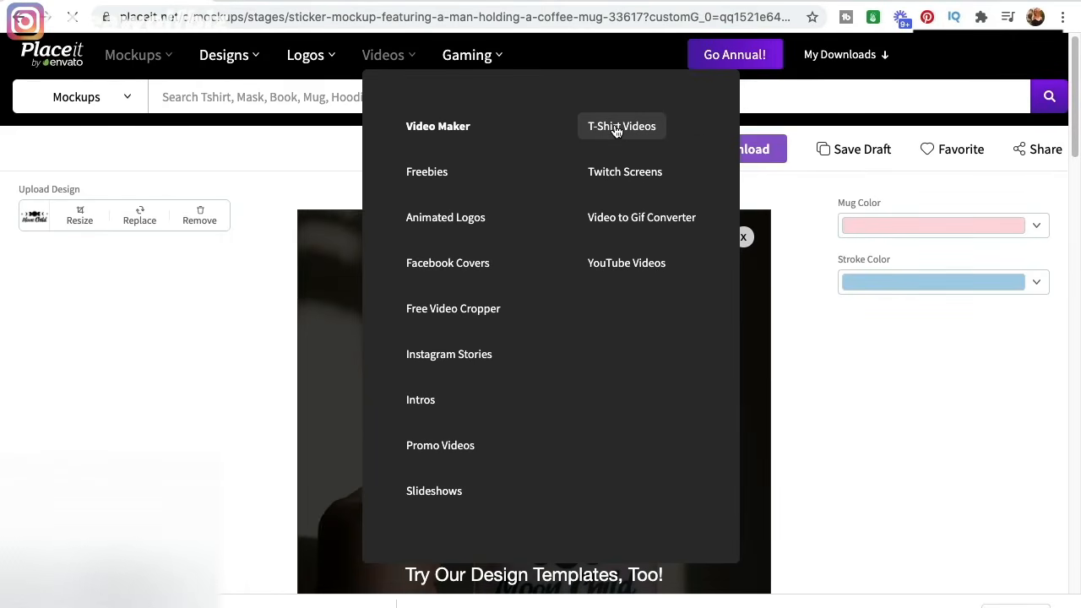
Examine the product filters and templates available for video mockups.
scroll(159, 378, "down", 3)
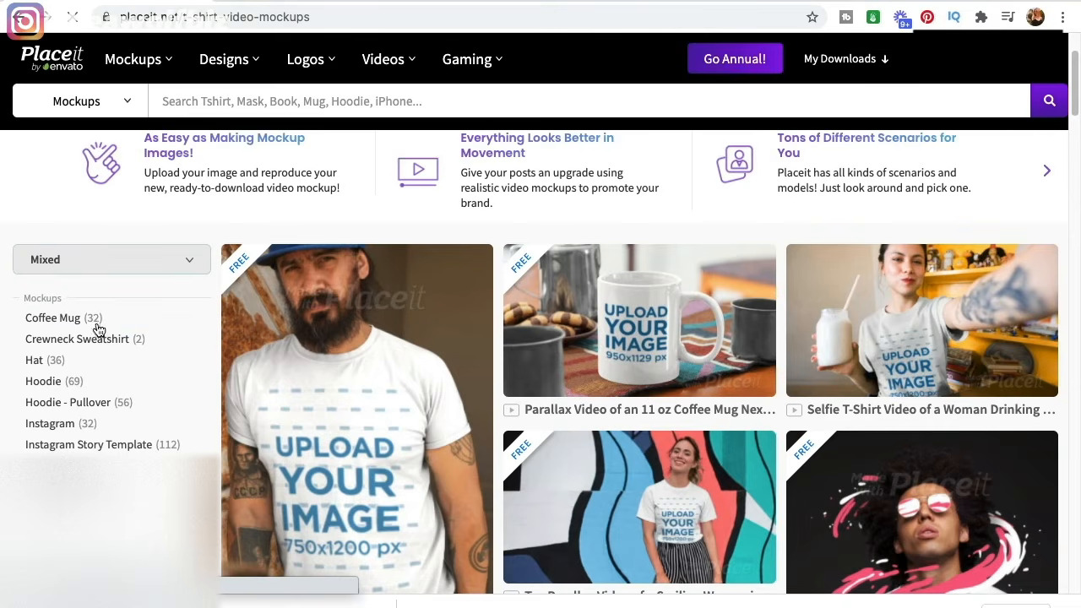
scroll(88, 336, "down", 2)
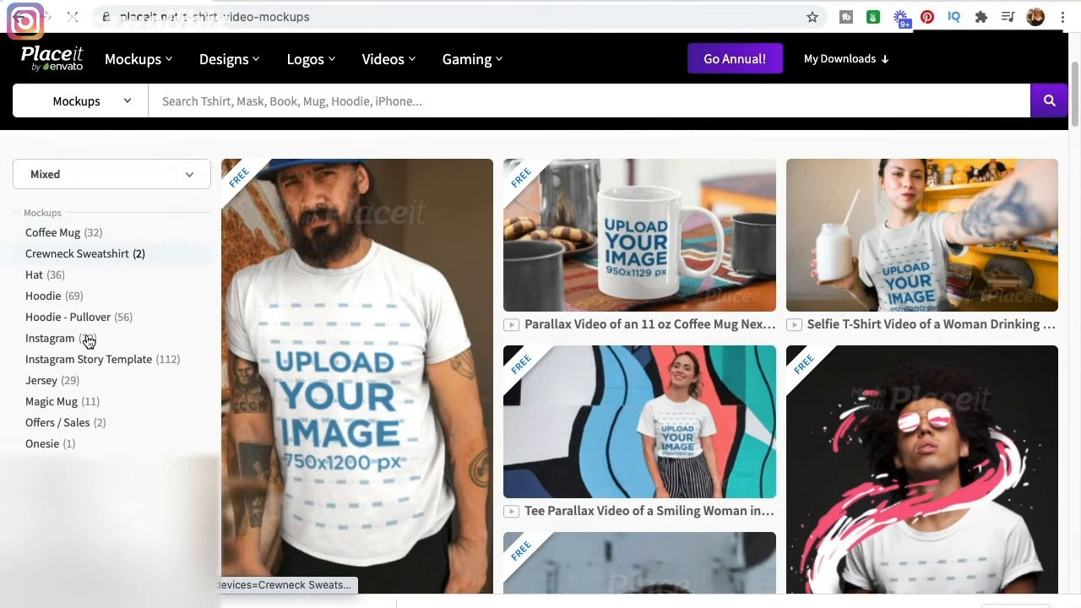
scroll(88, 339, "down", 2)
scroll(87, 313, "up", 1)
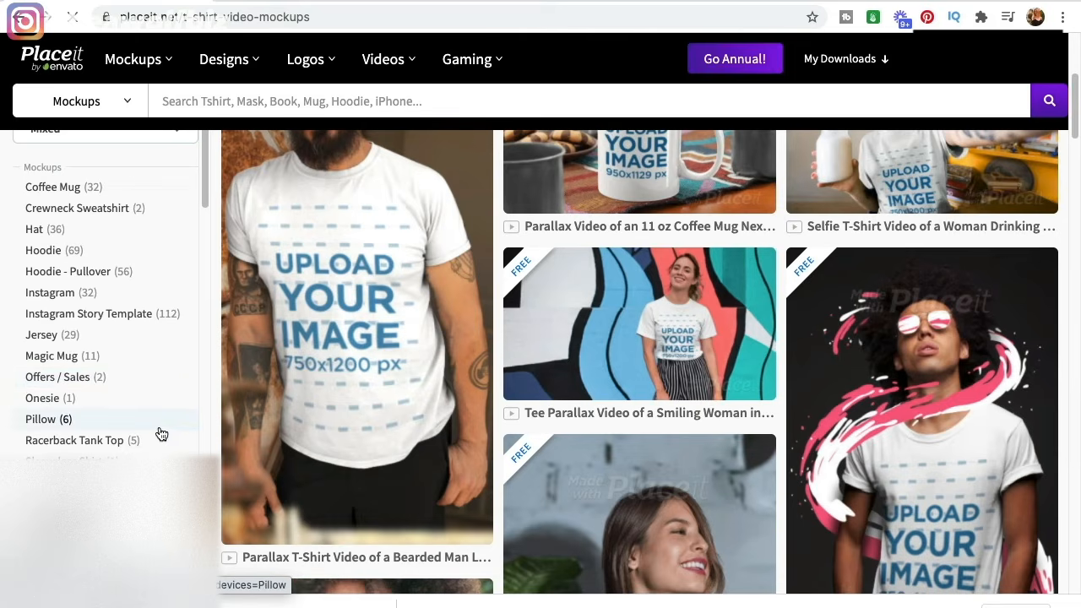
scroll(161, 473, "down", 1)
scroll(126, 465, "down", 1)
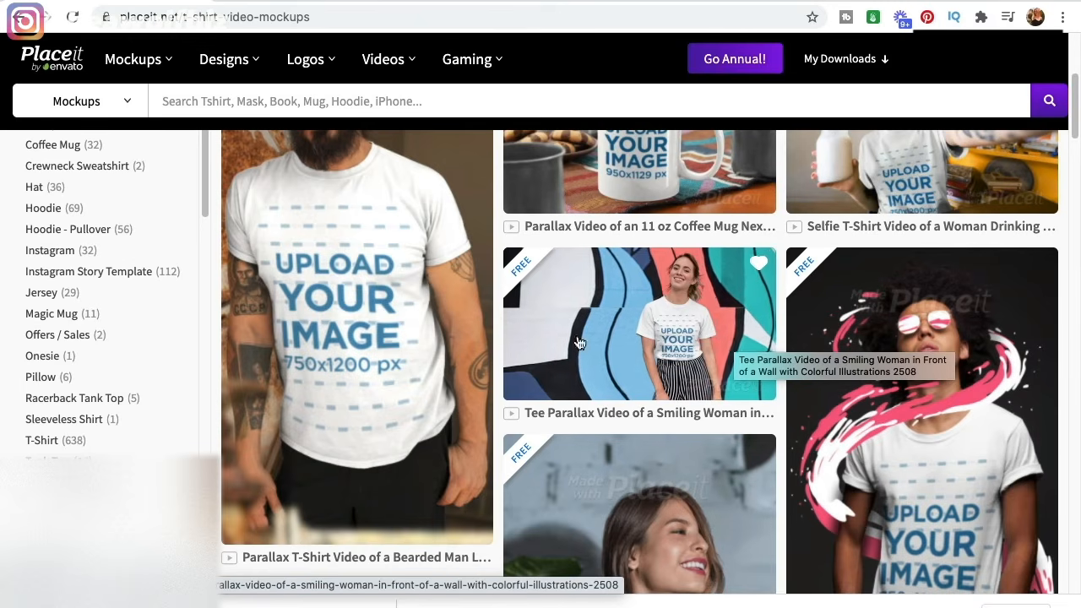
scroll(446, 325, "up", 2)
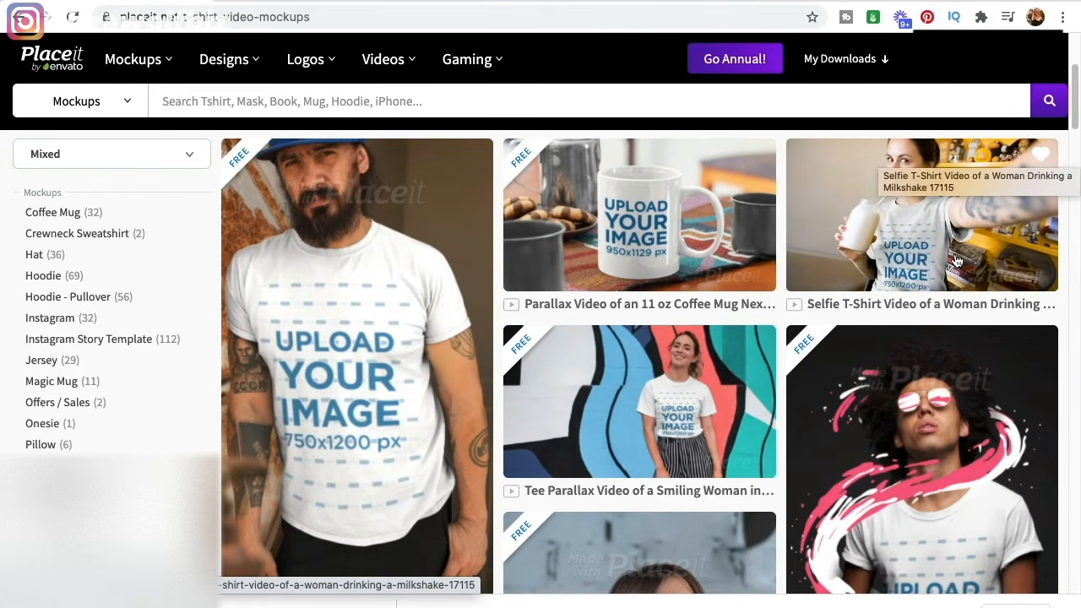
Browse the T-shirt video templates and open the selfie video of a young woman wearing a T-shirt.
scroll(871, 254, "down", 3)
scroll(842, 394, "down", 2)
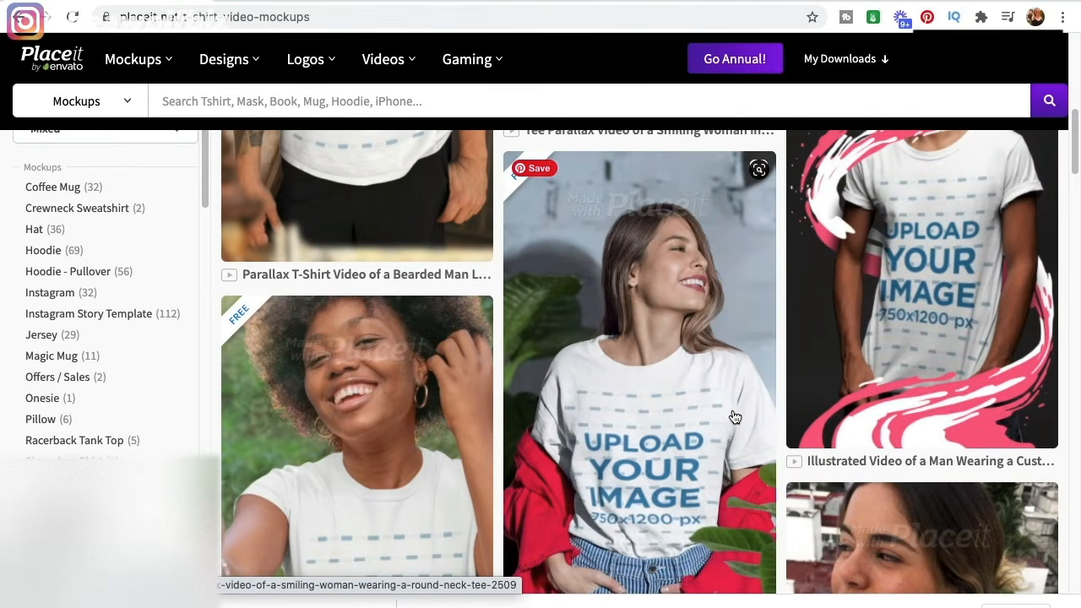
scroll(734, 417, "down", 1)
scroll(734, 417, "up", 1)
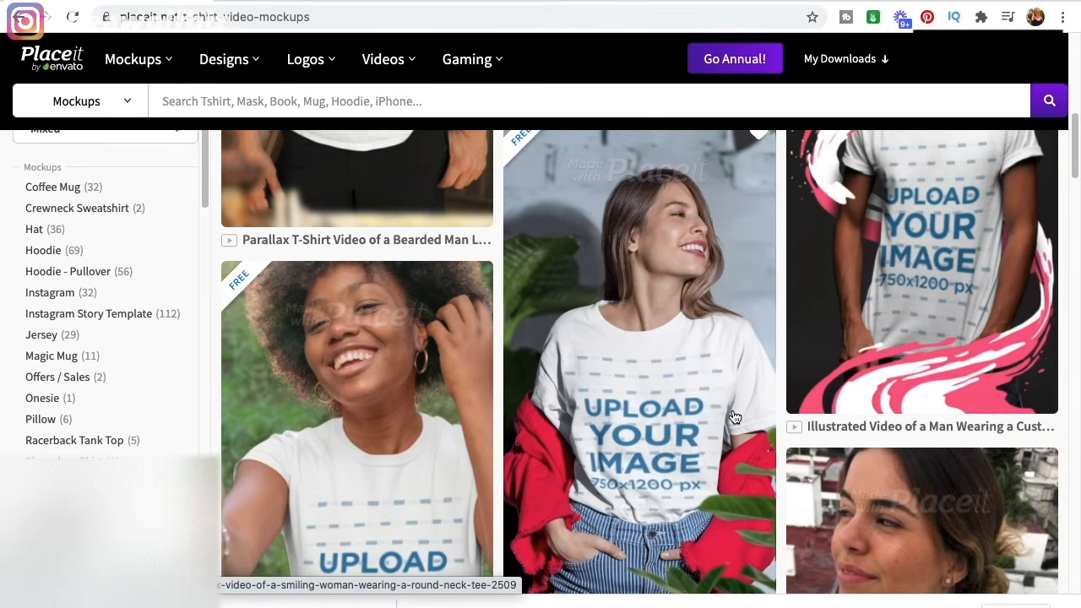
scroll(734, 417, "down", 5)
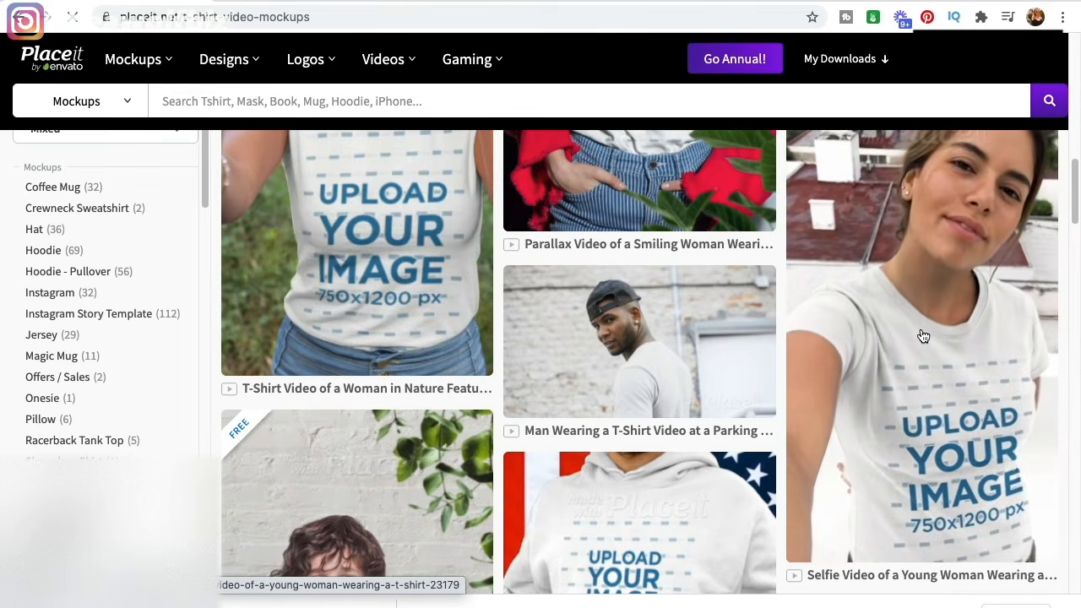
left_click(924, 336)
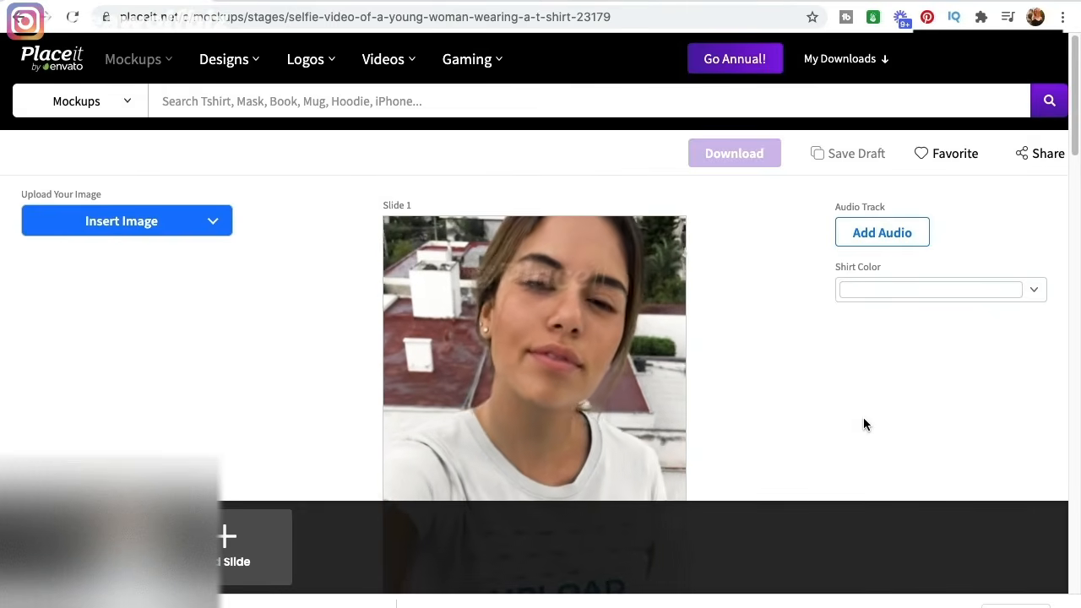
Upload the cottagecore design image to the selfie T-shirt video mockup.
scroll(743, 338, "down", 3)
scroll(743, 338, "up", 3)
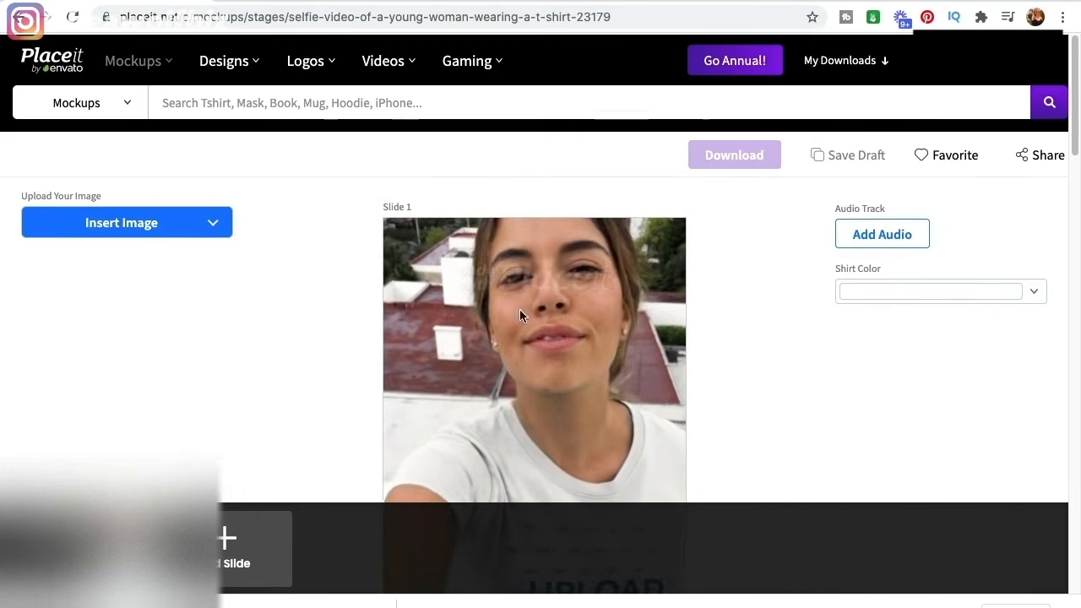
left_click(140, 222)
left_click(150, 256)
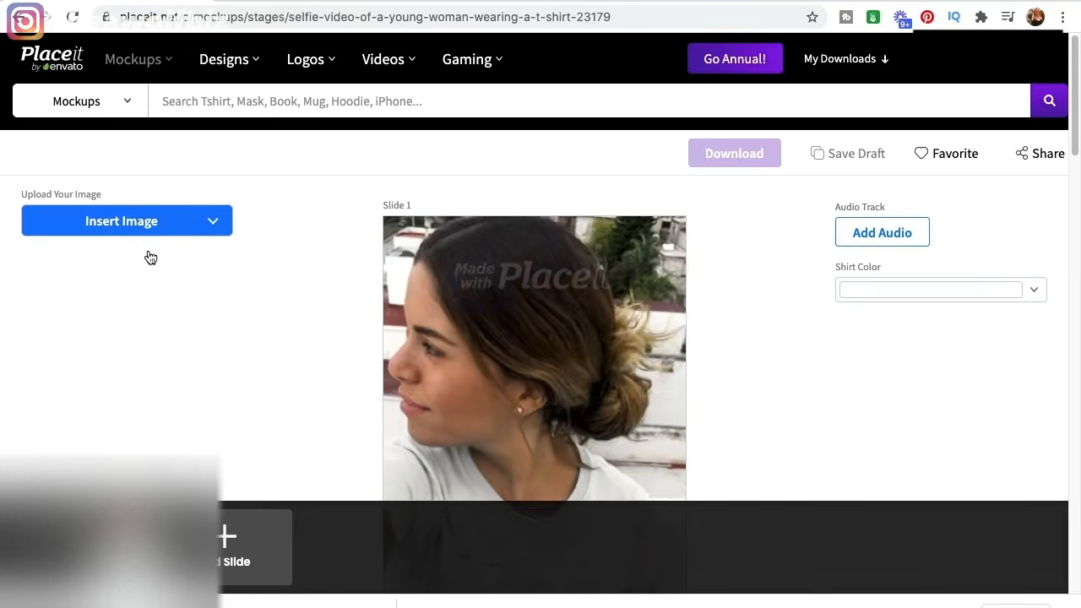
double_click(573, 40)
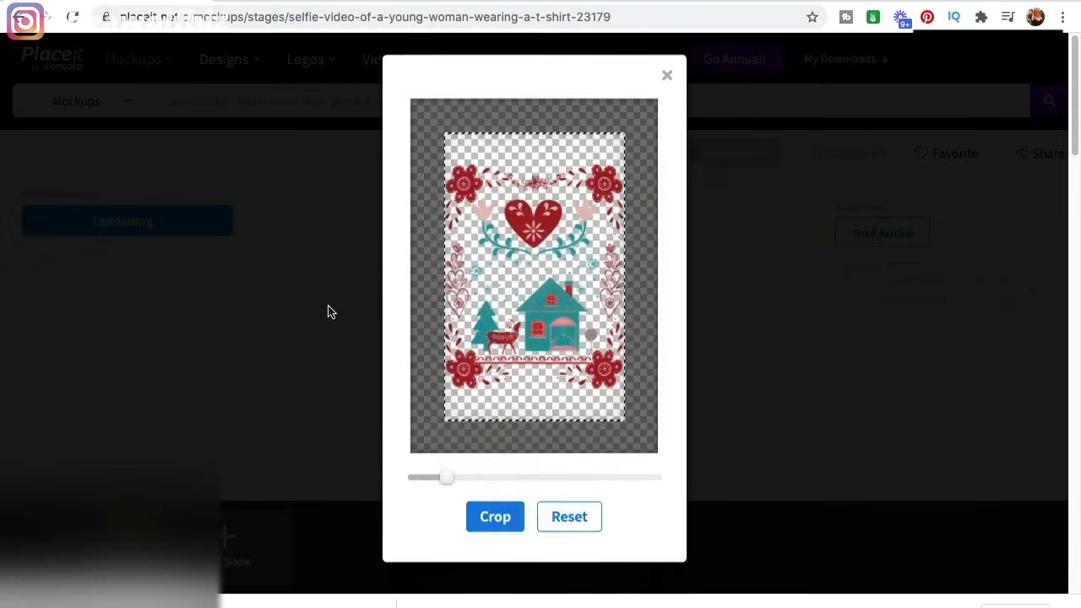
Scale the cottagecore design down slightly, place it in the upper part of the print area, and apply the crop.
mouse_move(560, 358)
left_mouse_down()
mouse_move(562, 343)
mouse_move(562, 352)
left_mouse_up()
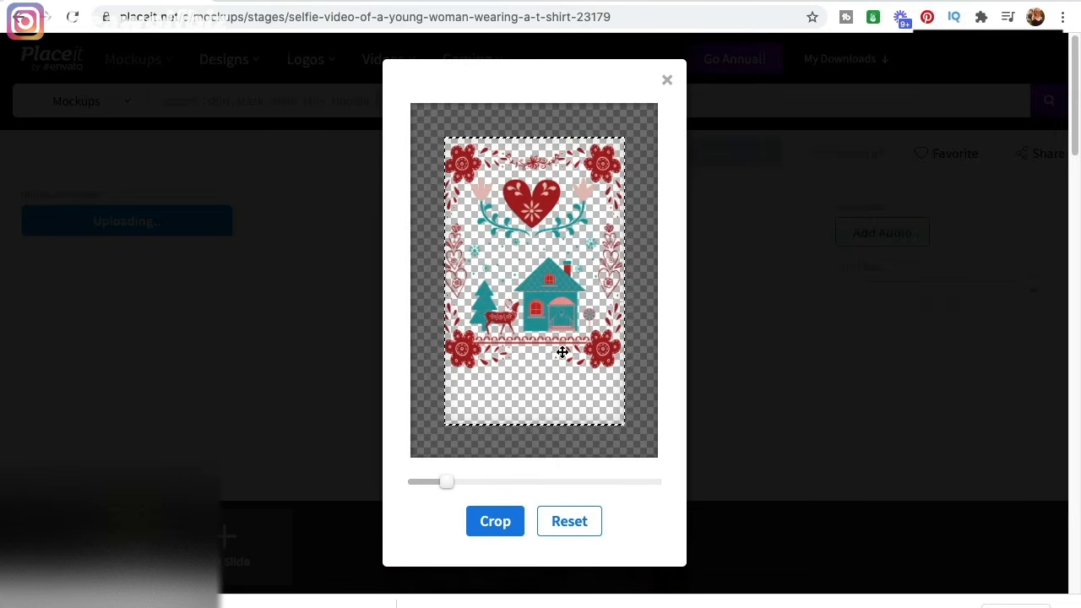
left_click_drag(448, 483, 441, 484)
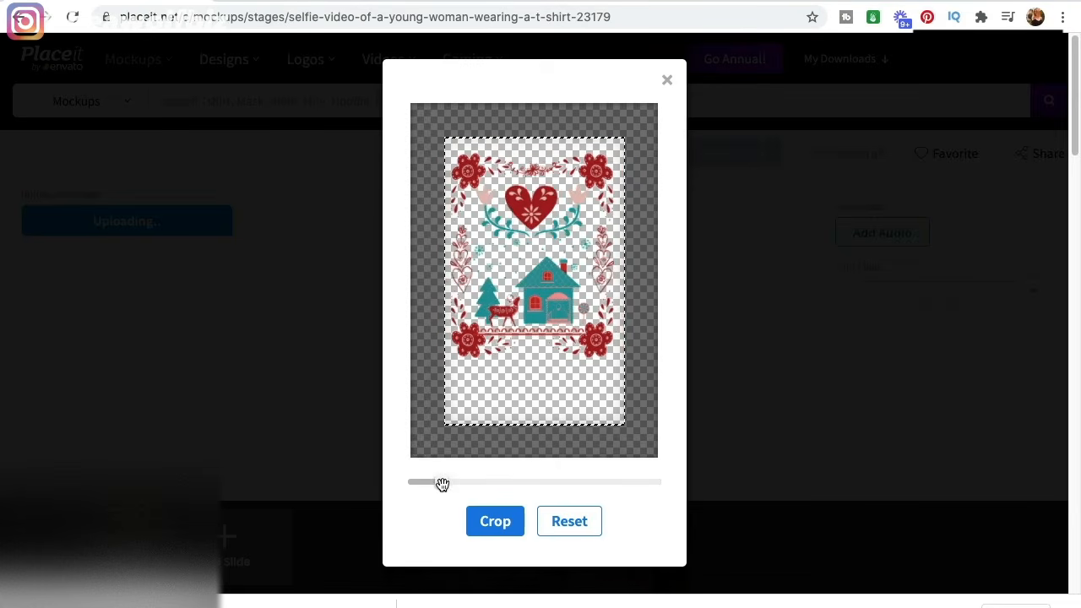
left_click_drag(566, 309, 570, 304)
left_click(505, 528)
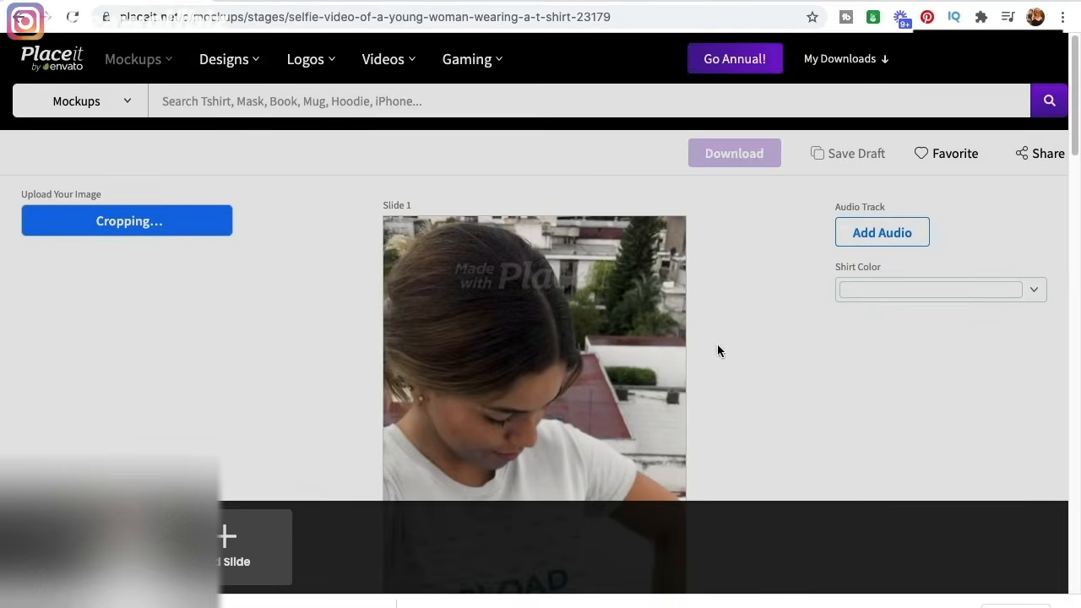
Preview the selfie video with the design on the shirt, close the preview, and request the video download.
scroll(726, 338, "down", 5)
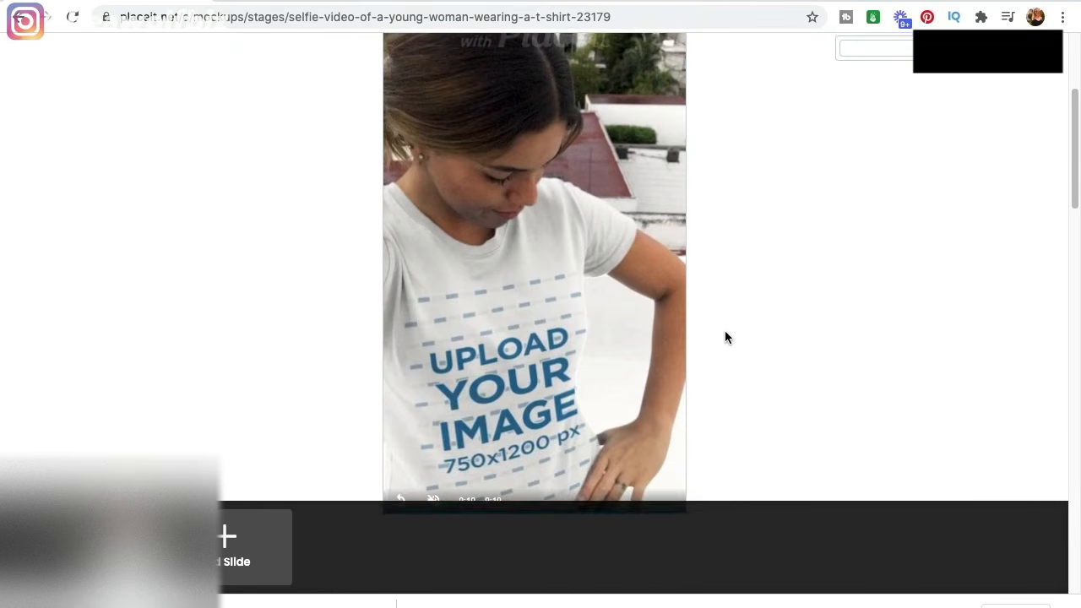
scroll(725, 338, "up", 1)
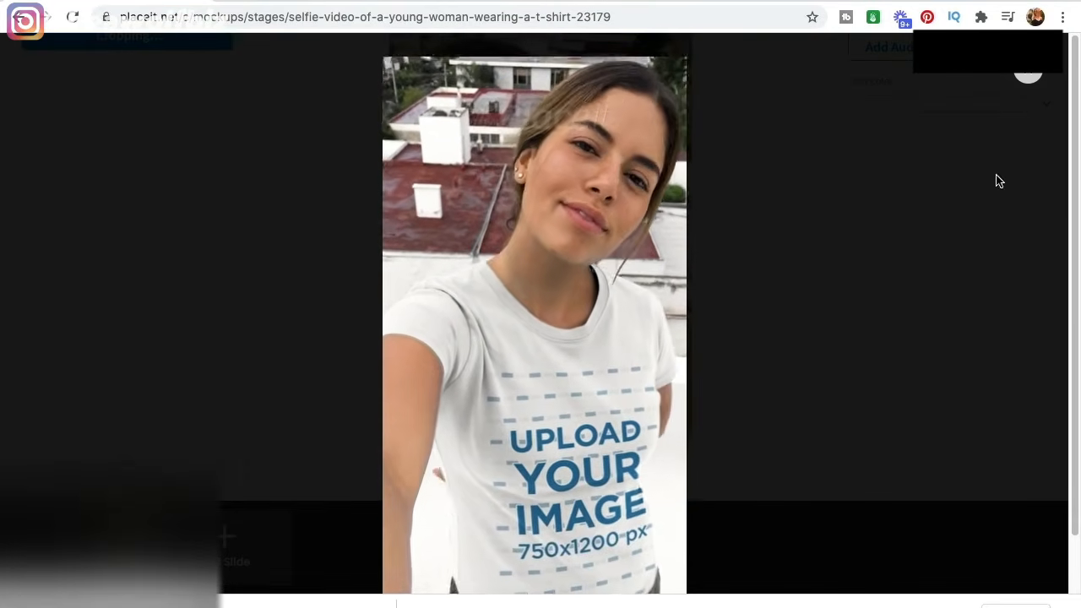
left_click(1030, 75)
scroll(719, 326, "down", 1)
scroll(716, 326, "up", 1)
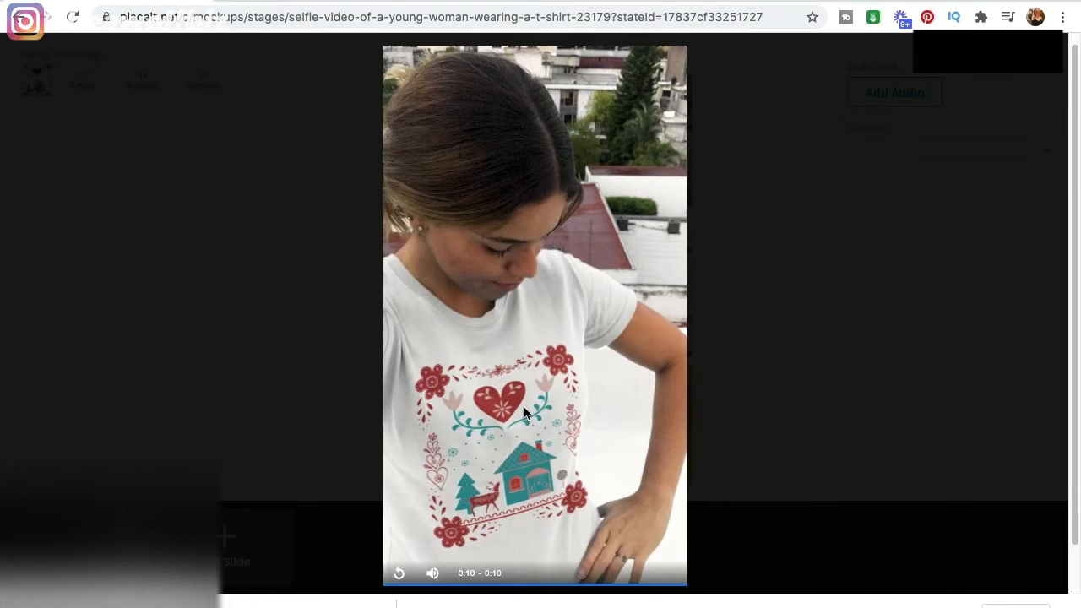
left_click(1031, 81)
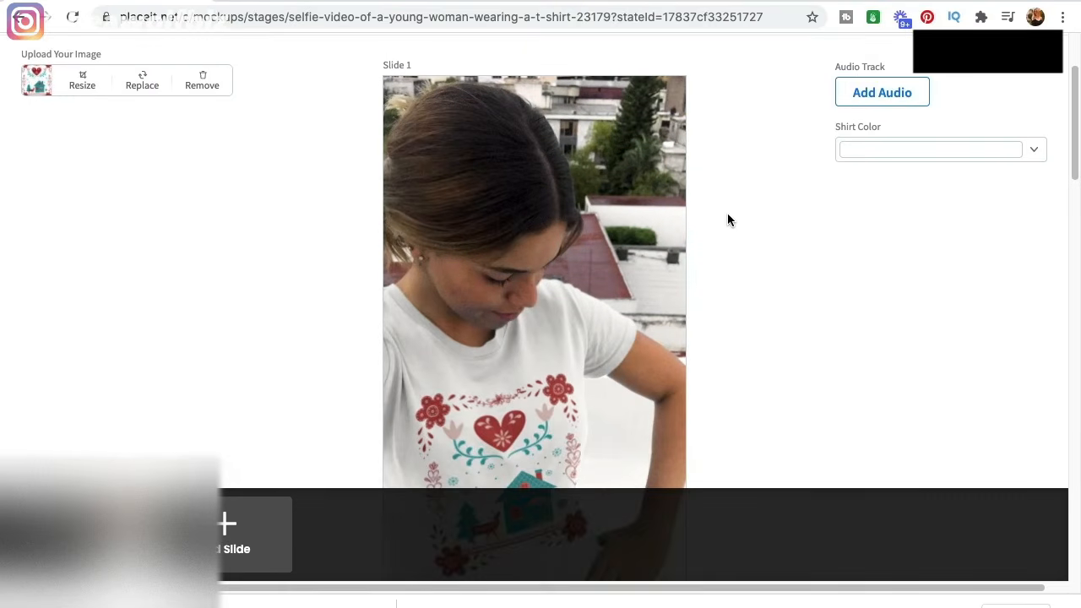
scroll(728, 218, "up", 2)
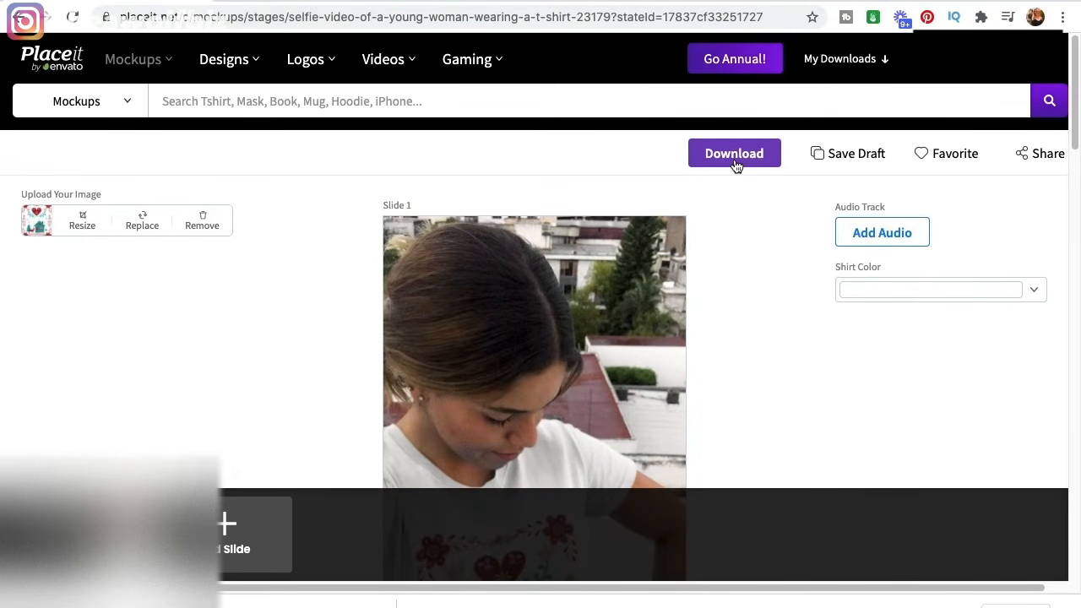
left_click(735, 163)
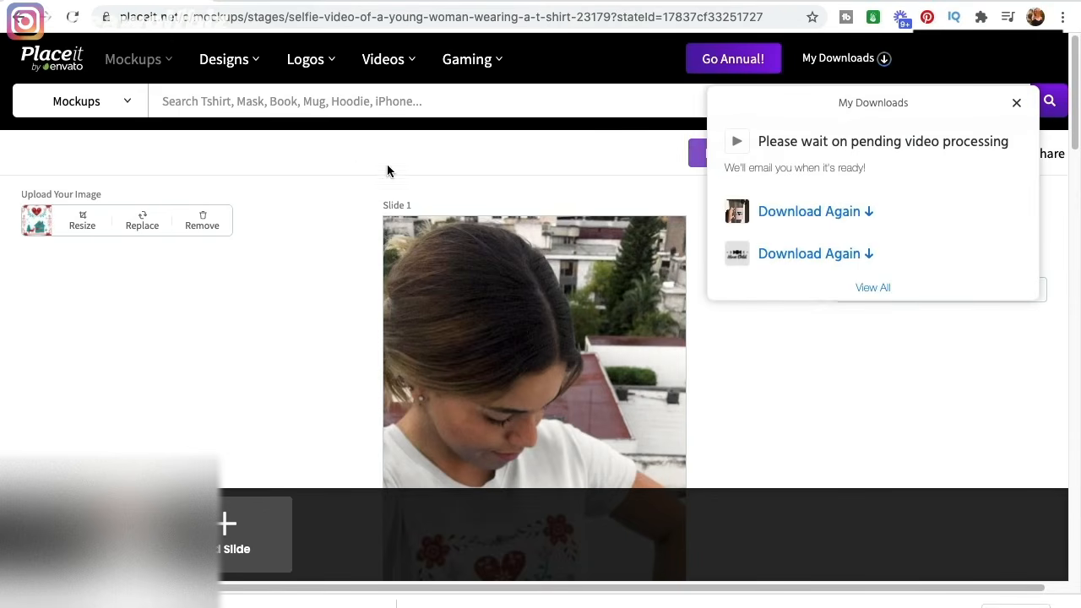
Search the mockups for "gildan tshirt mockup" and look through the resulting templates.
left_click(213, 97)
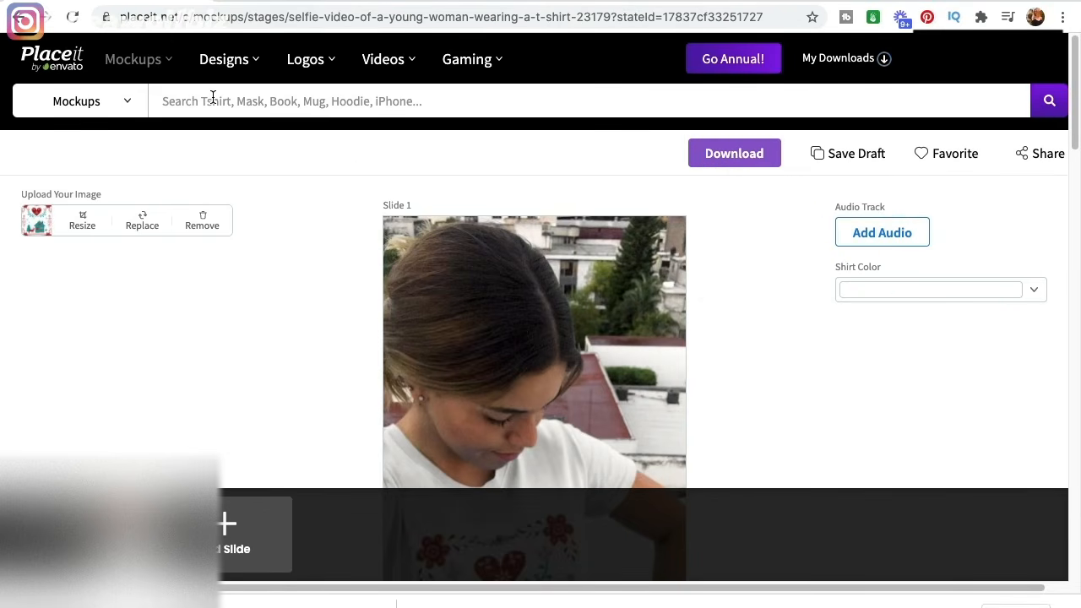
type("gildan")
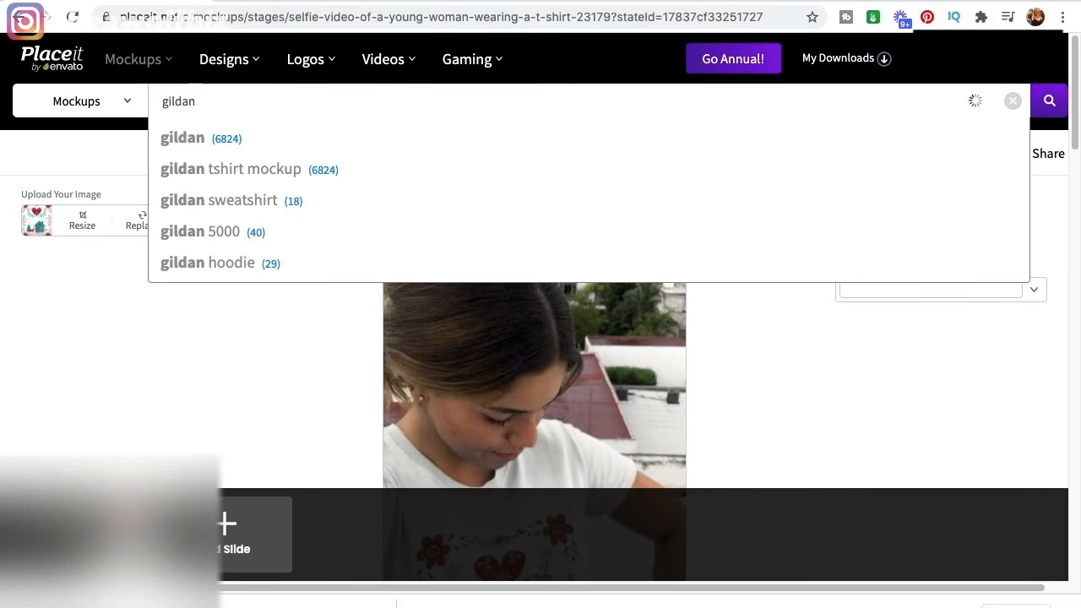
left_click(246, 169)
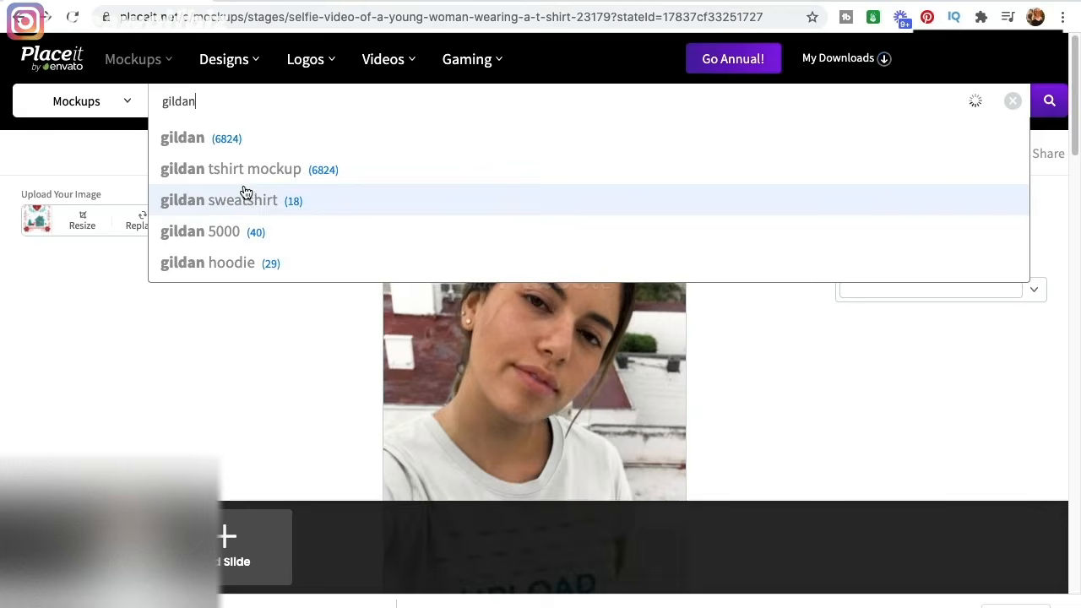
left_click(239, 171)
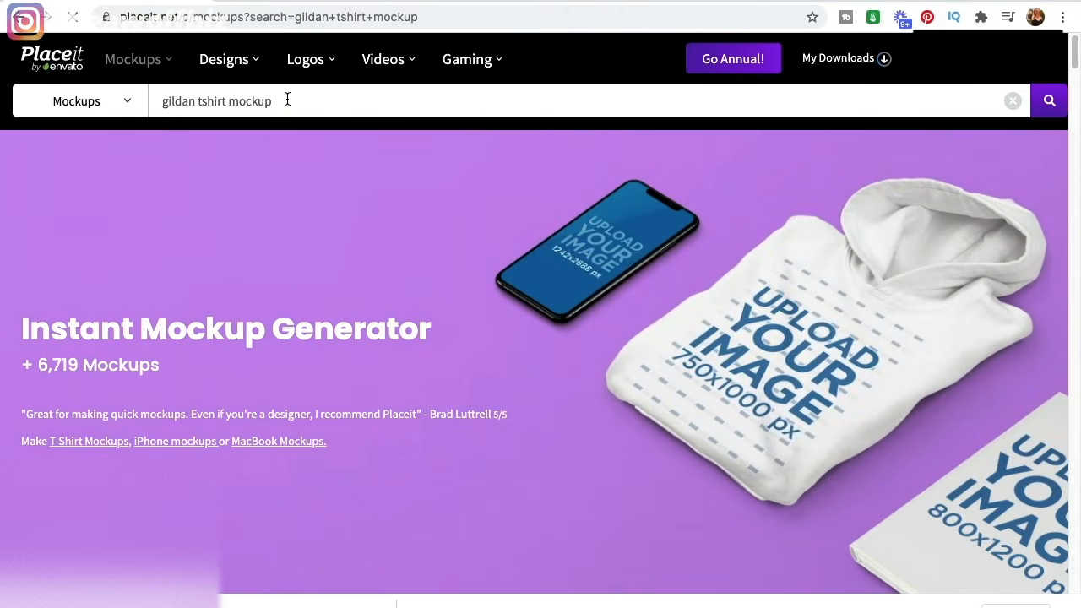
scroll(363, 250, "down", 7)
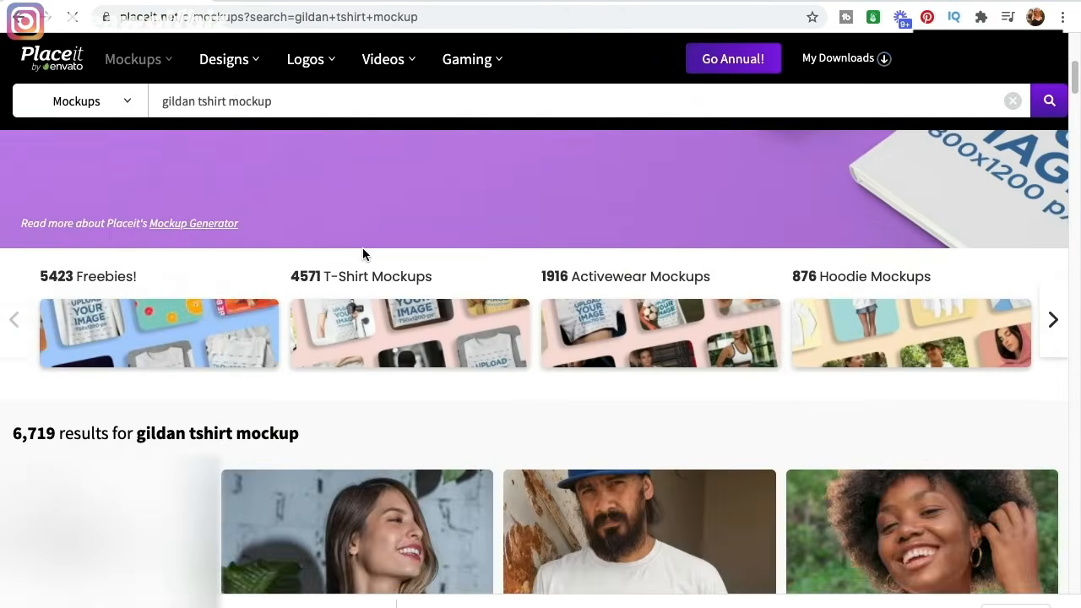
scroll(477, 242, "down", 2)
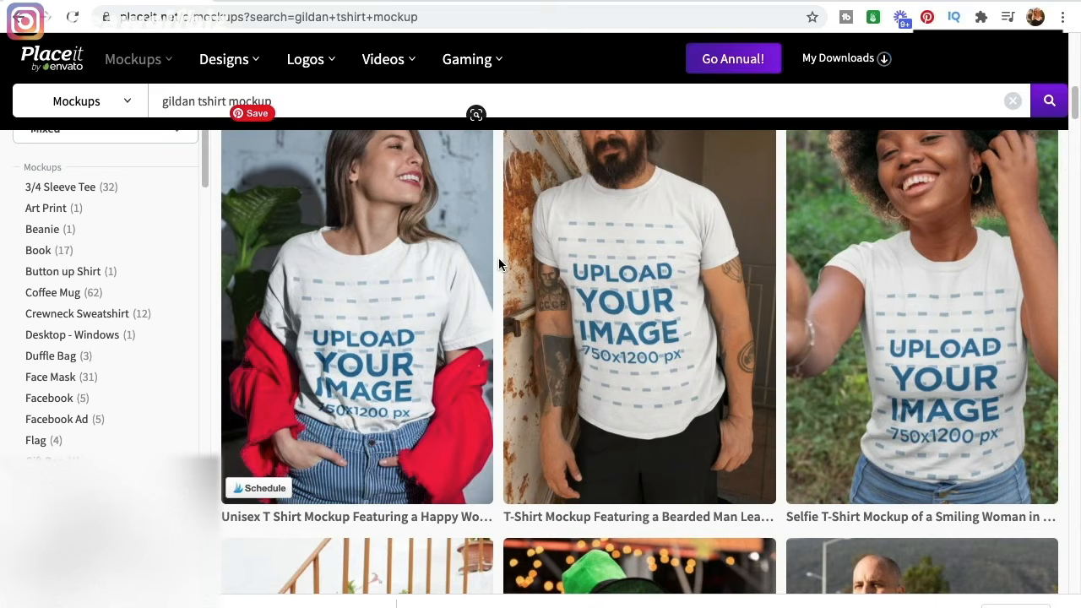
scroll(499, 258, "up", 2)
scroll(496, 260, "down", 1)
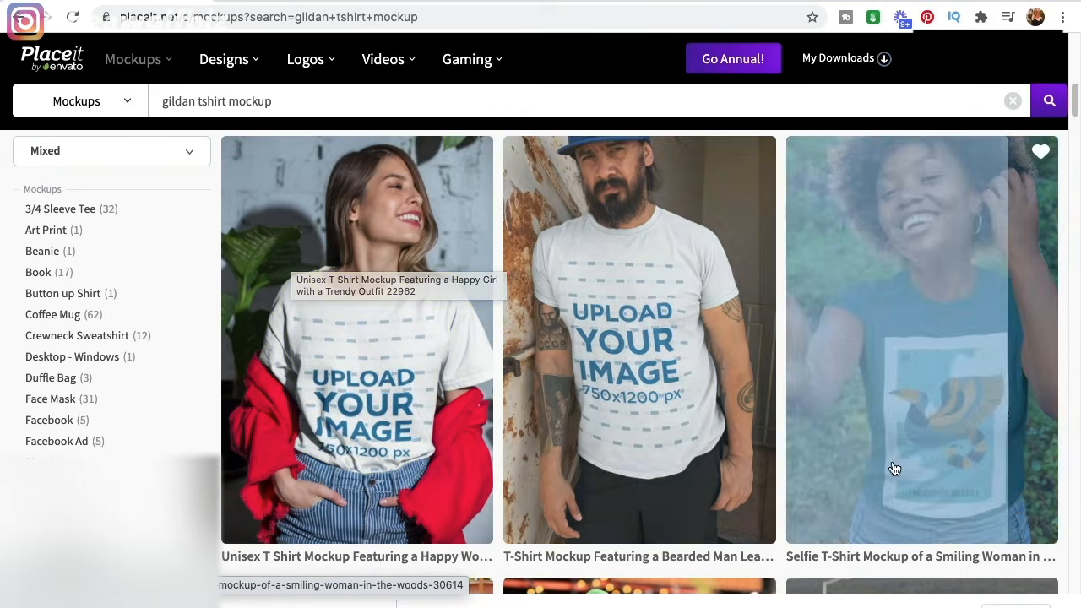
Download the processed shirt video and save it as an MPEG-4 movie in the Placeit folder.
left_click(959, 365)
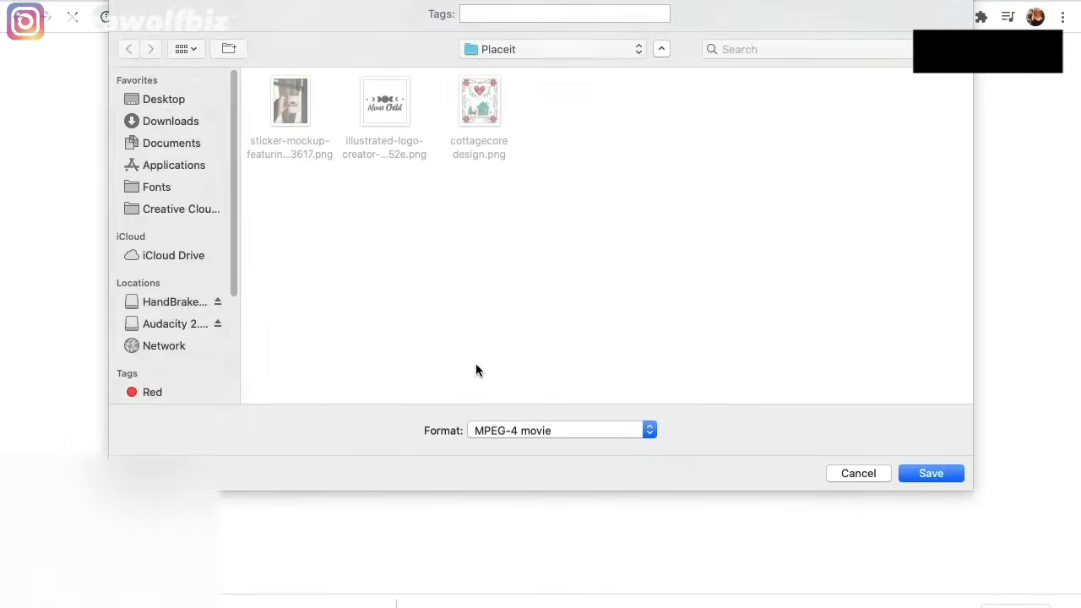
left_click(931, 474)
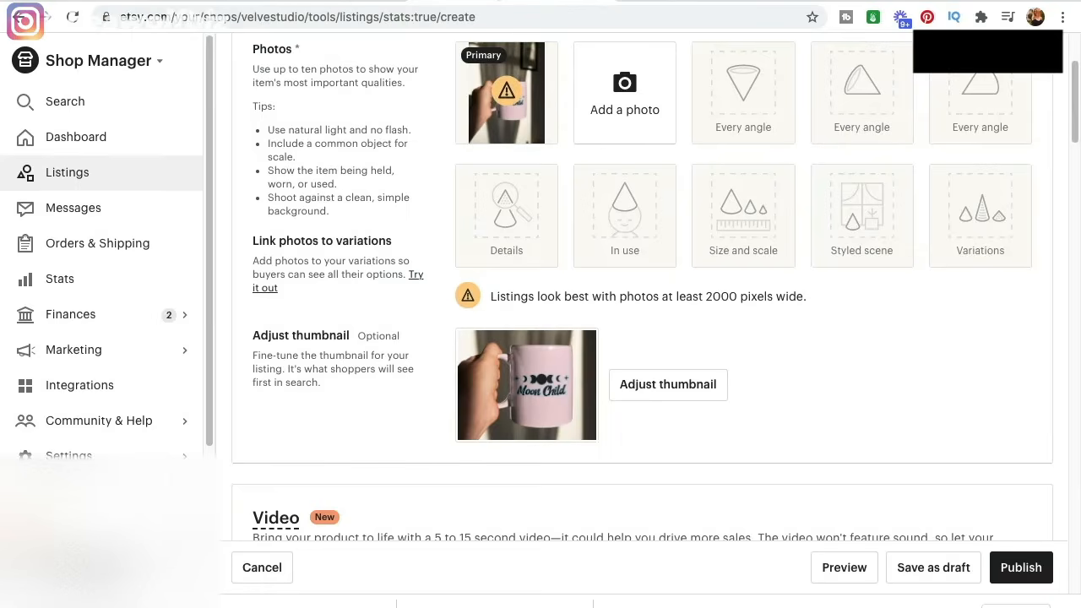
Switch to the new Etsy listing, add the downloaded shirt video to its Video section, and play it.
scroll(822, 385, "down", 5)
scroll(823, 387, "down", 2)
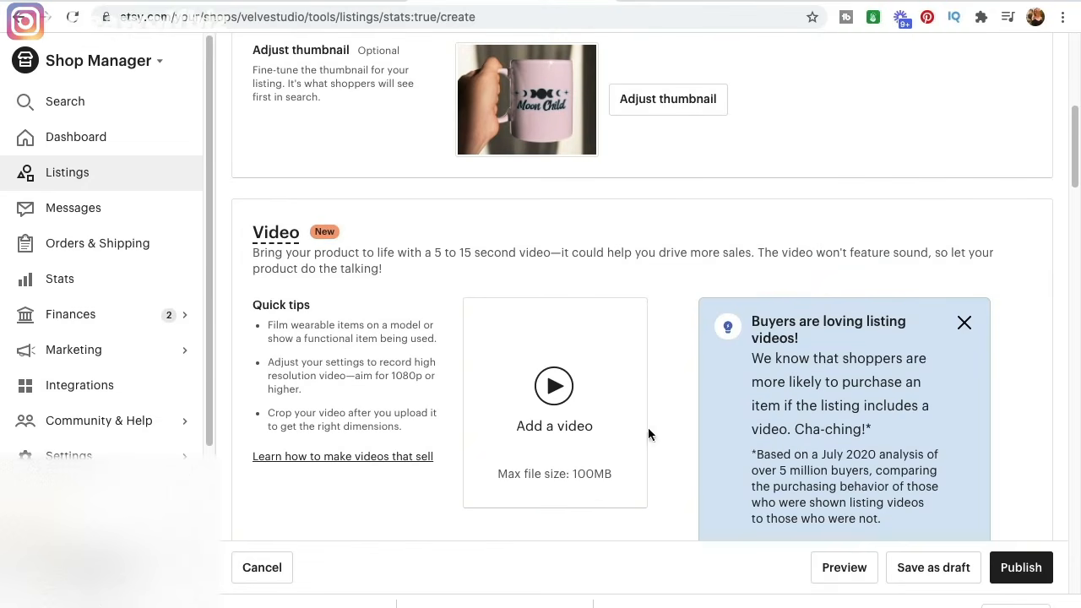
scroll(360, 300, "down", 1)
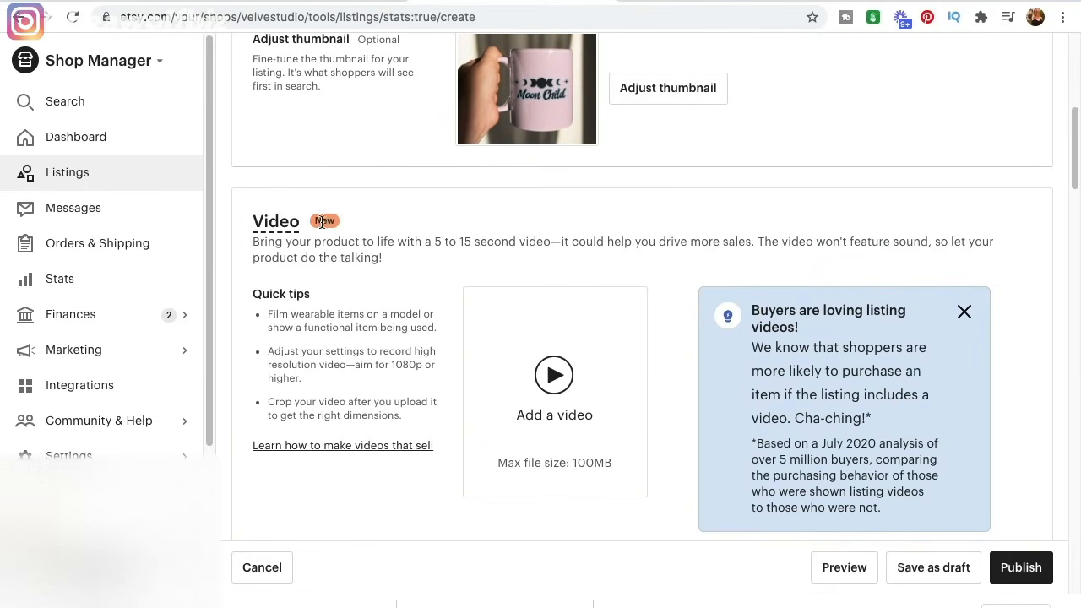
scroll(639, 246, "down", 1)
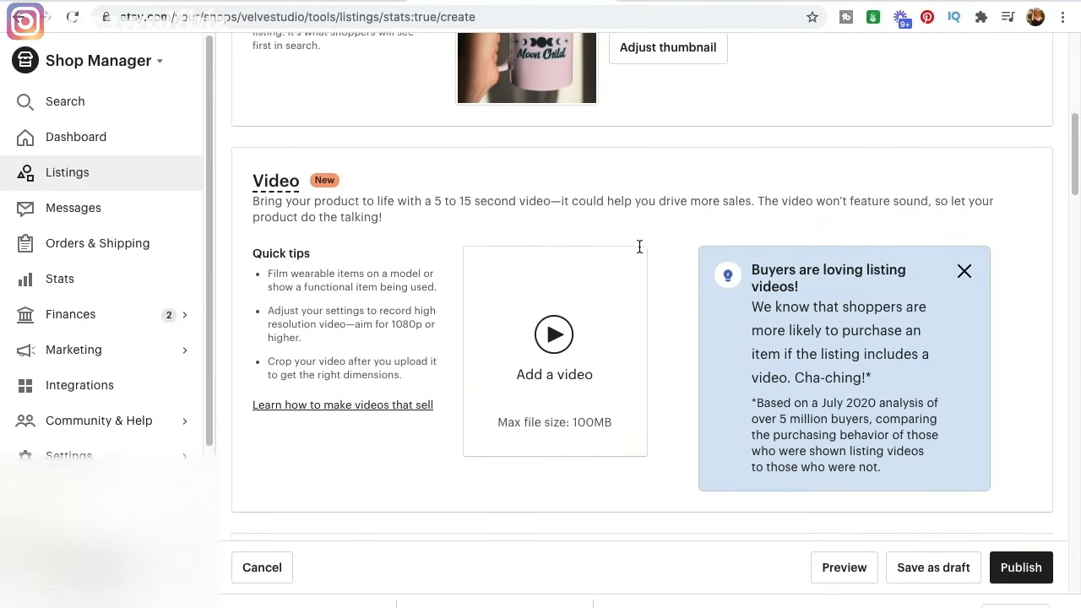
left_click(554, 340)
double_click(379, 38)
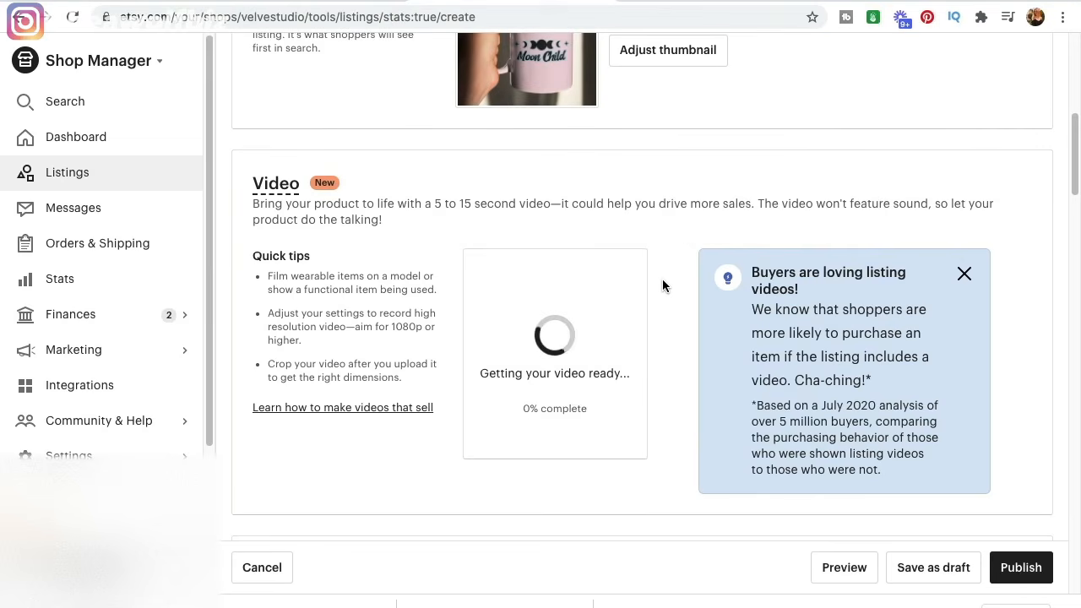
left_click(571, 355)
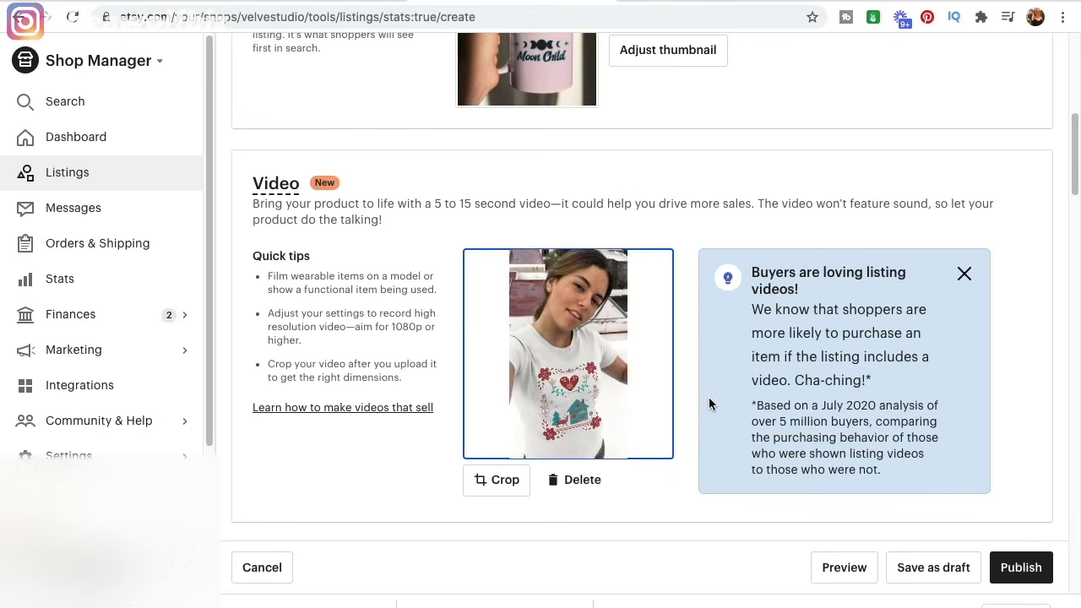
scroll(688, 366, "up", 1)
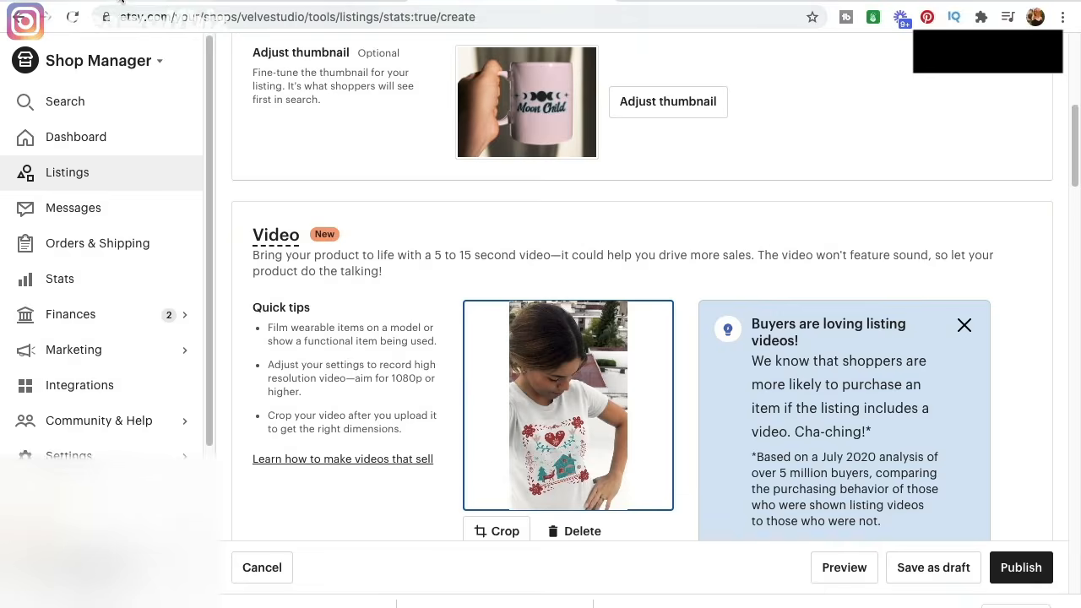
Switch back to Placeit, close the downloads pop-up, and look over the design and mockup categories.
left_click(160, 1)
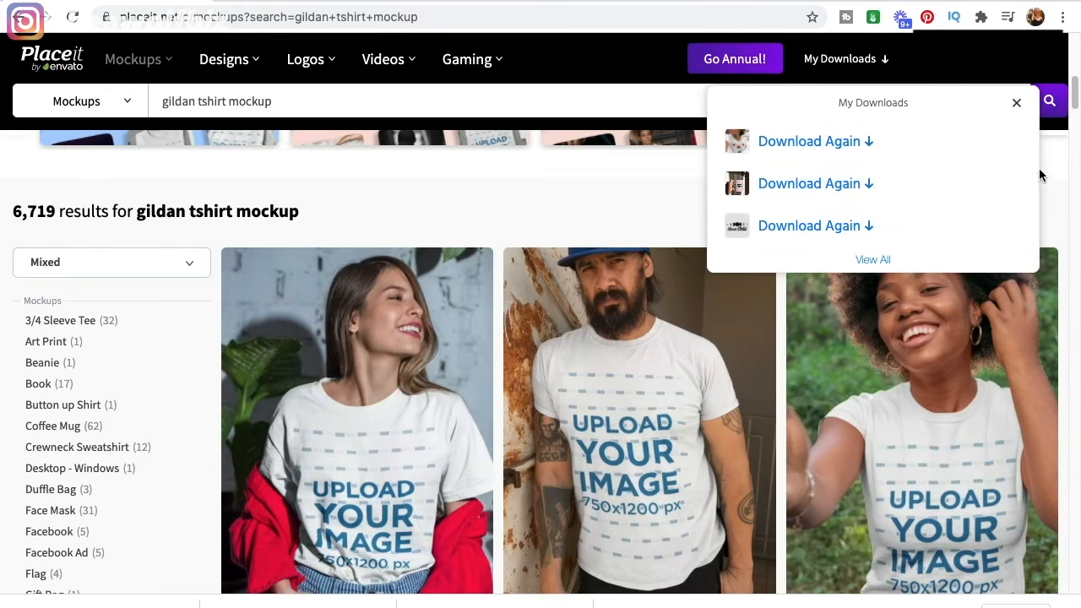
left_click(1016, 102)
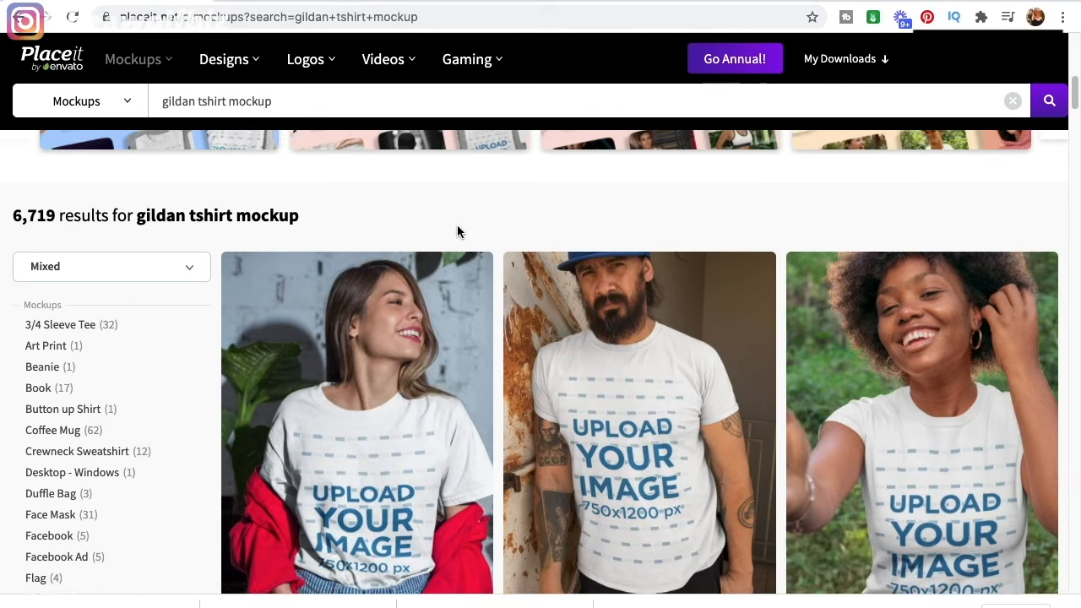
scroll(458, 231, "up", 10)
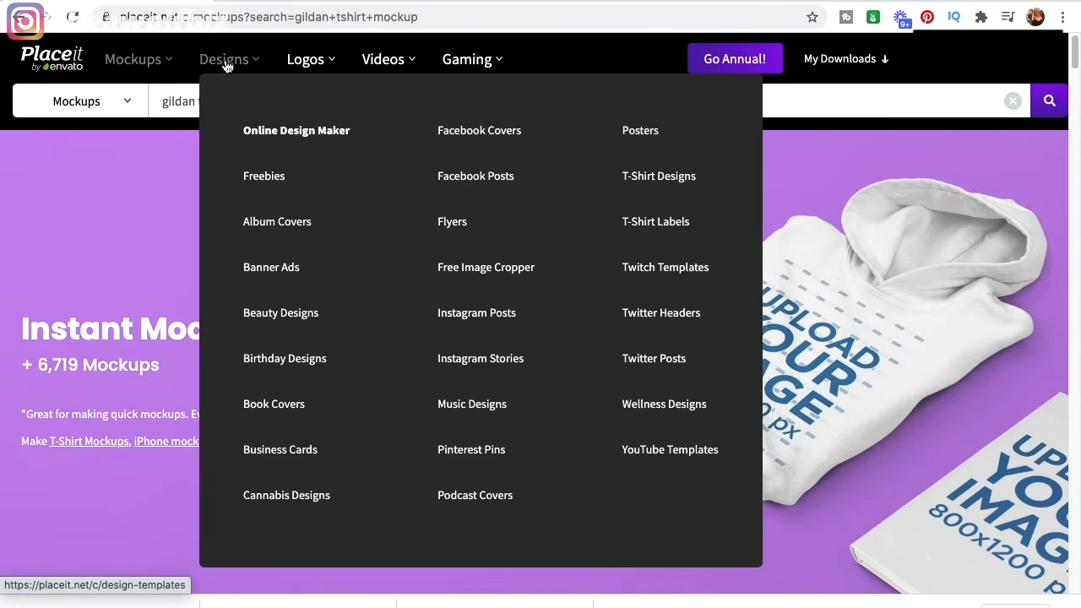
mouse_move(116, 61)
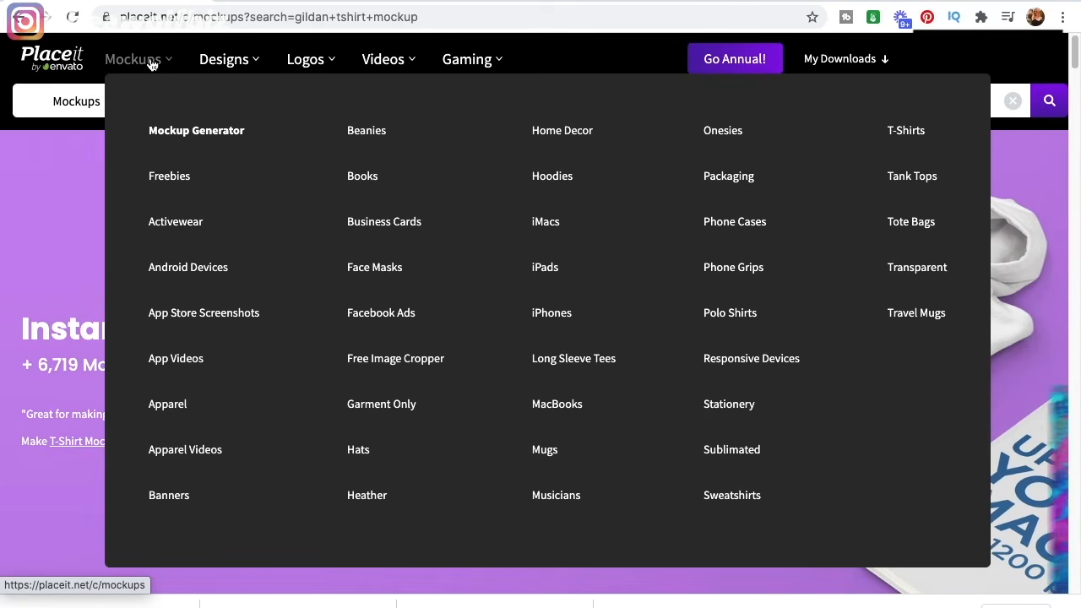
Look over the design, video and logo categories, and browse the logo templates for the Beauty industry.
mouse_move(244, 62)
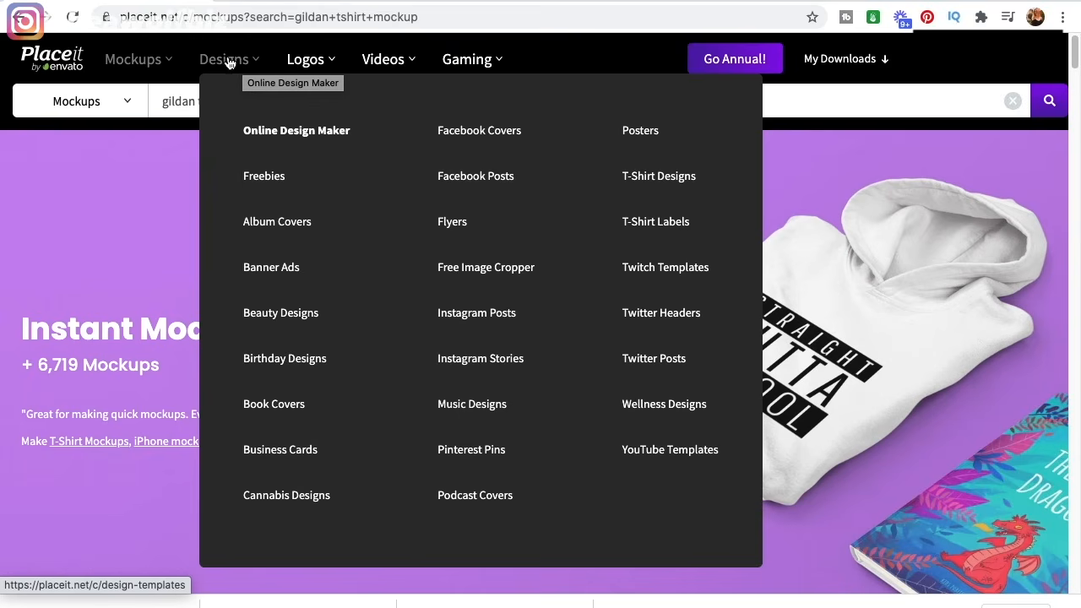
mouse_move(398, 66)
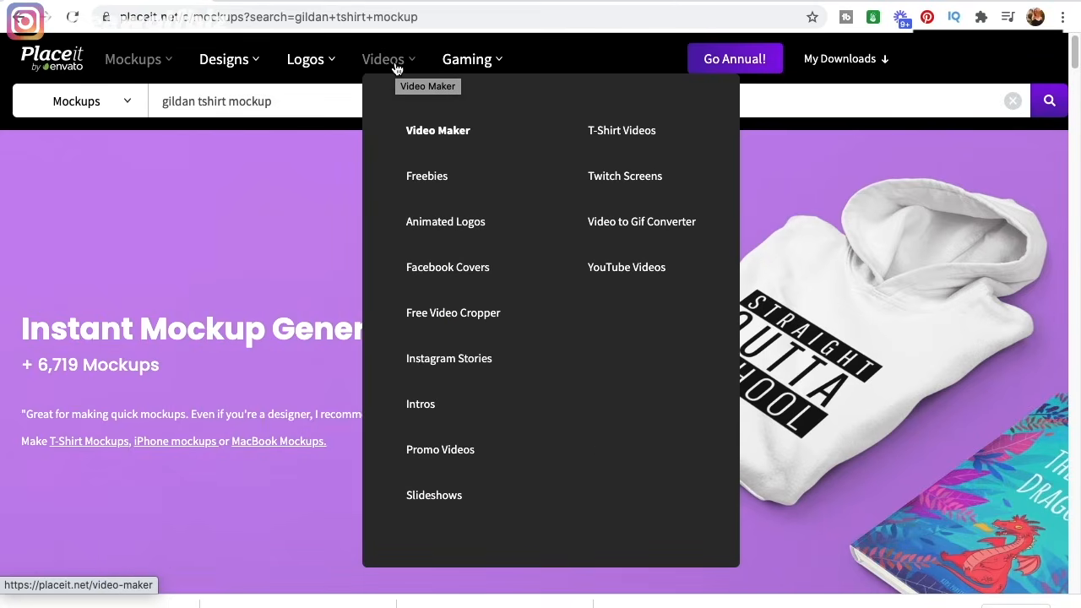
mouse_move(305, 71)
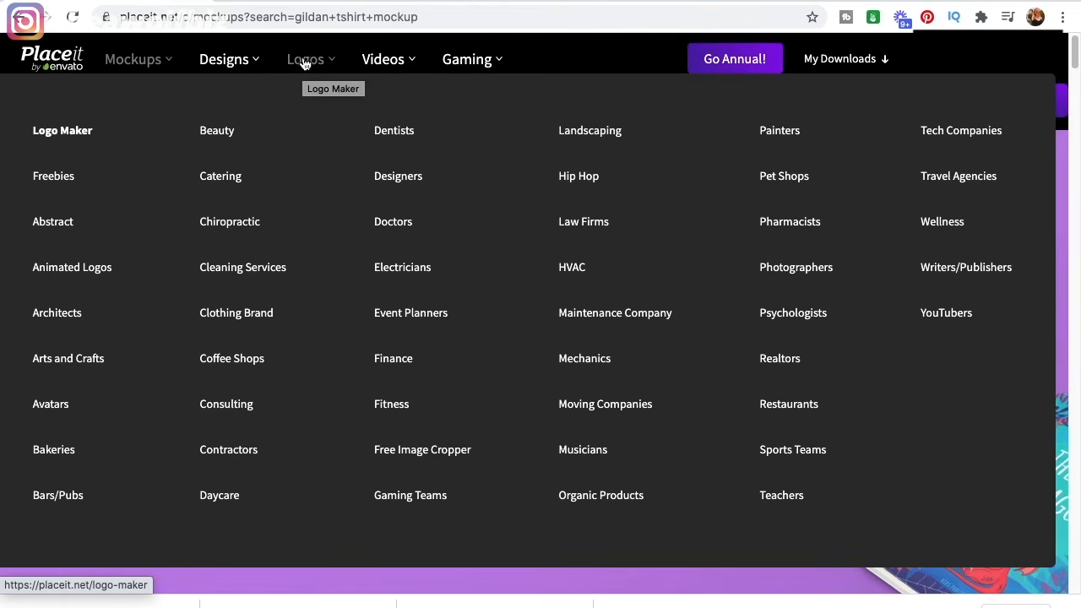
left_click(217, 132)
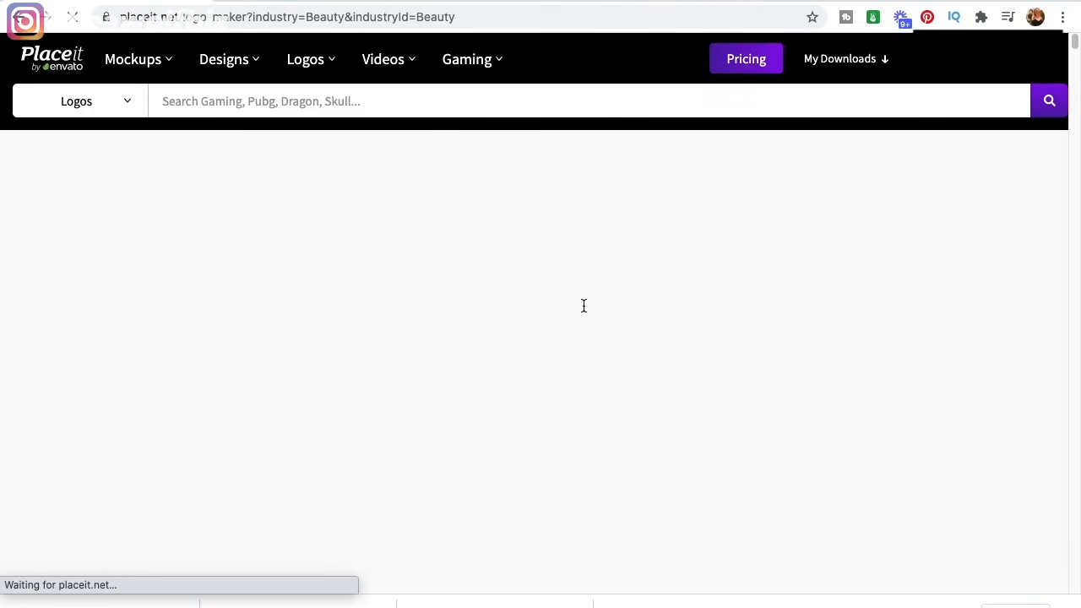
scroll(584, 306, "down", 1)
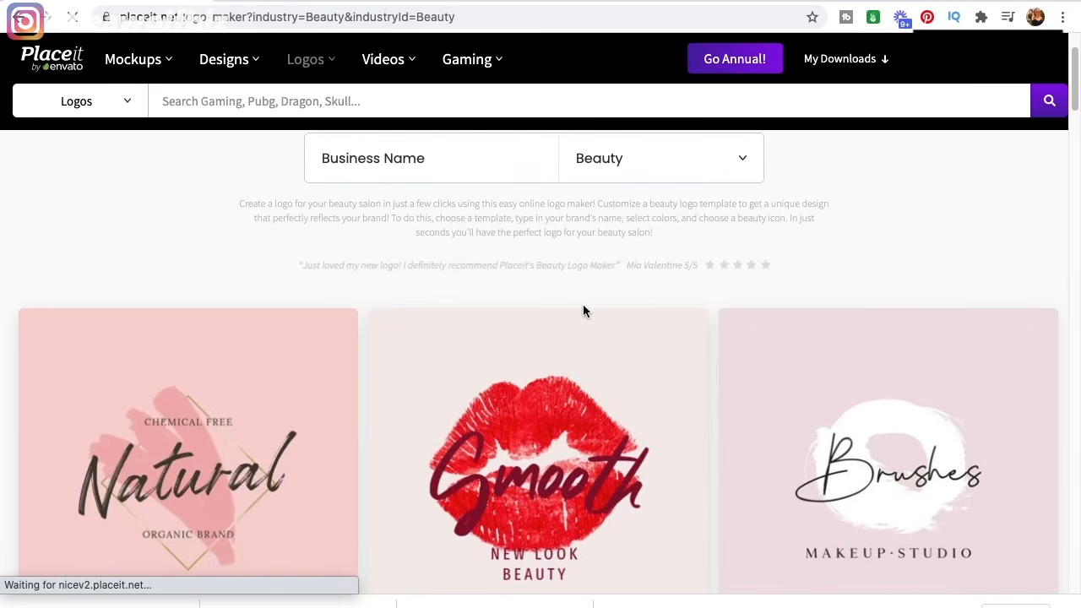
scroll(360, 298, "down", 6)
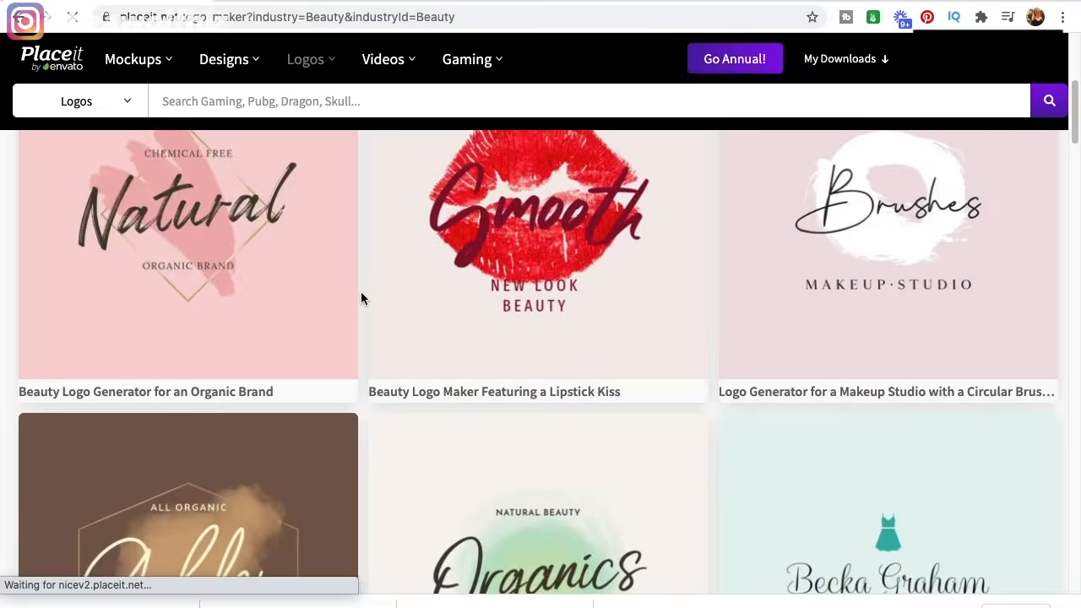
scroll(361, 297, "down", 8)
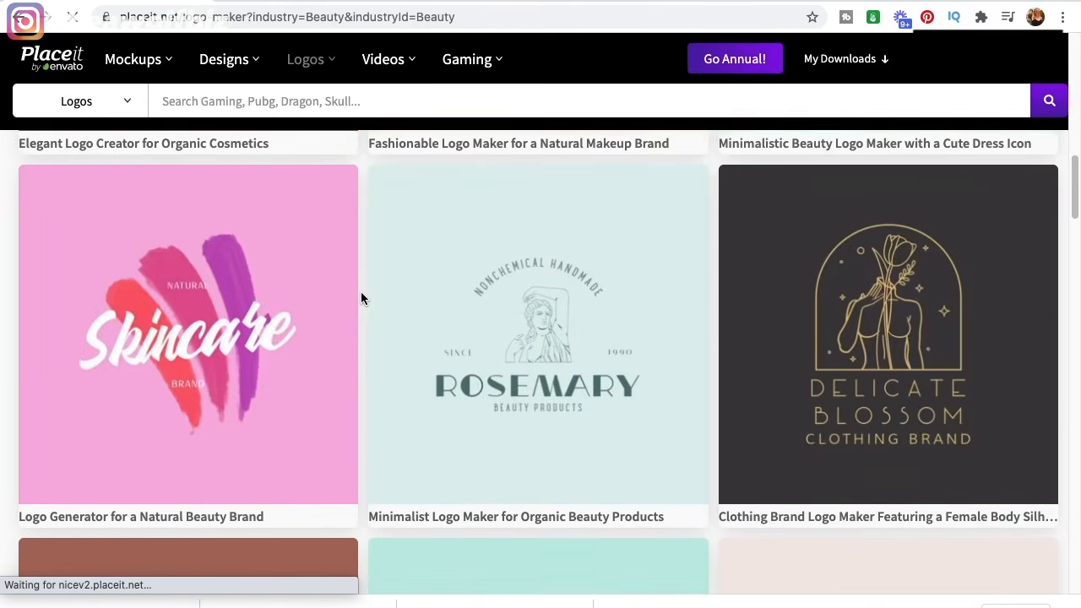
scroll(360, 298, "down", 4)
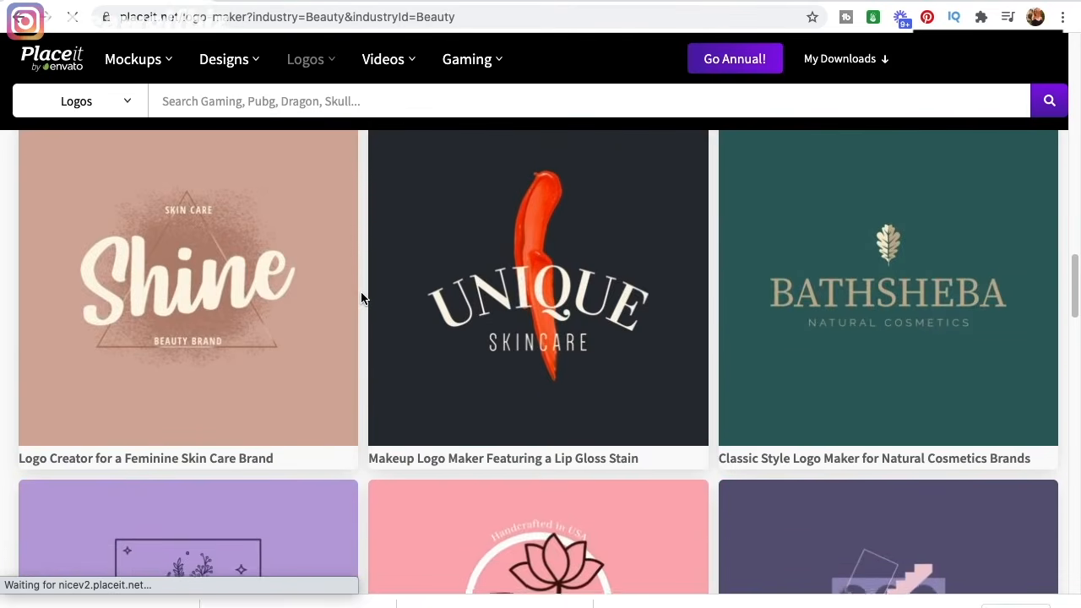